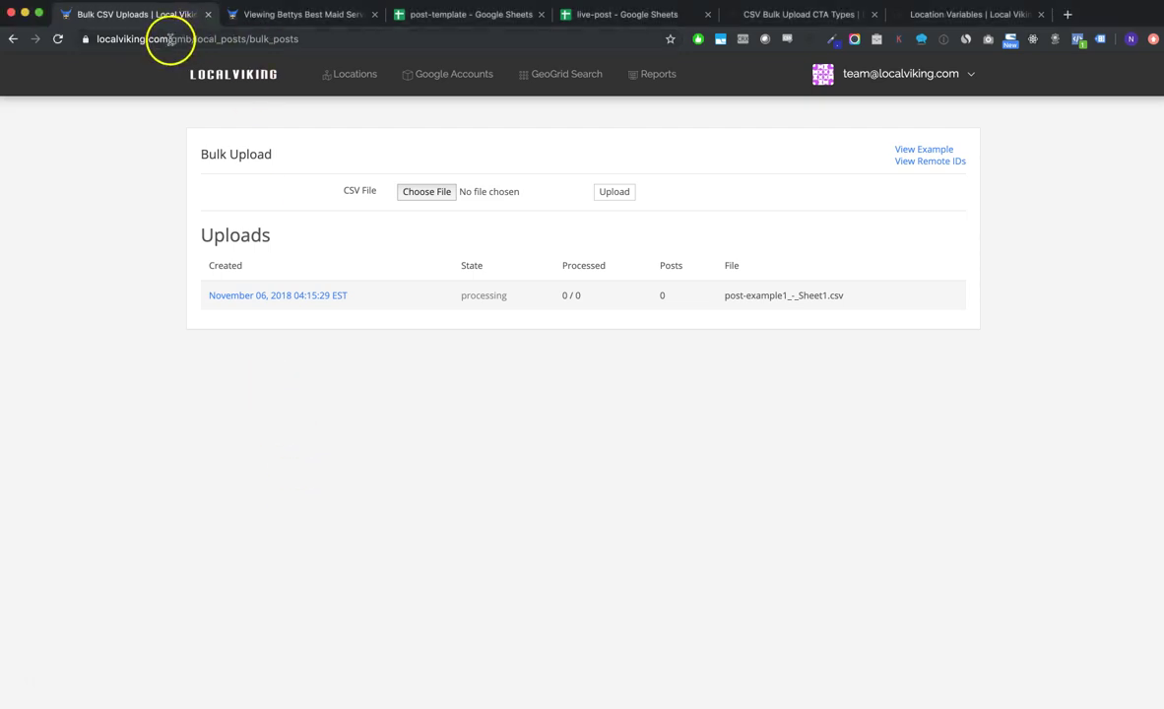
Step: Look at the new-post options for the Bettys Best Maid Service location, and return to the bulk CSV upload page
left_click(313, 13)
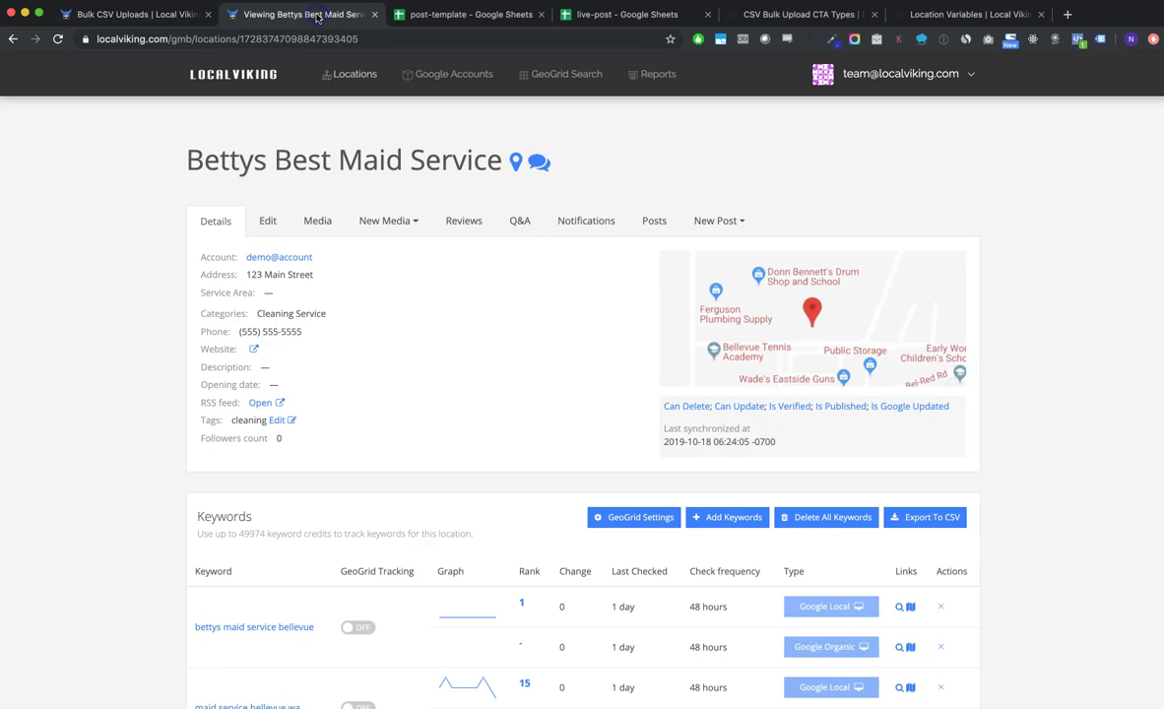
left_click(729, 223)
left_click(722, 227)
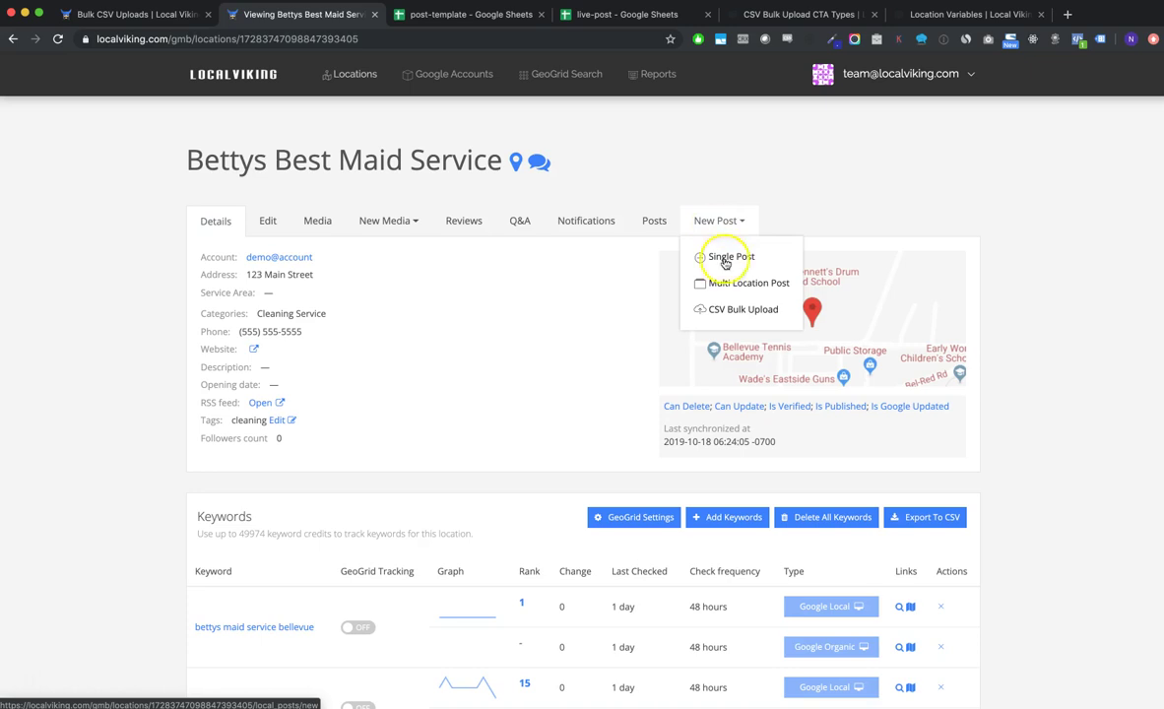
left_click(125, 15)
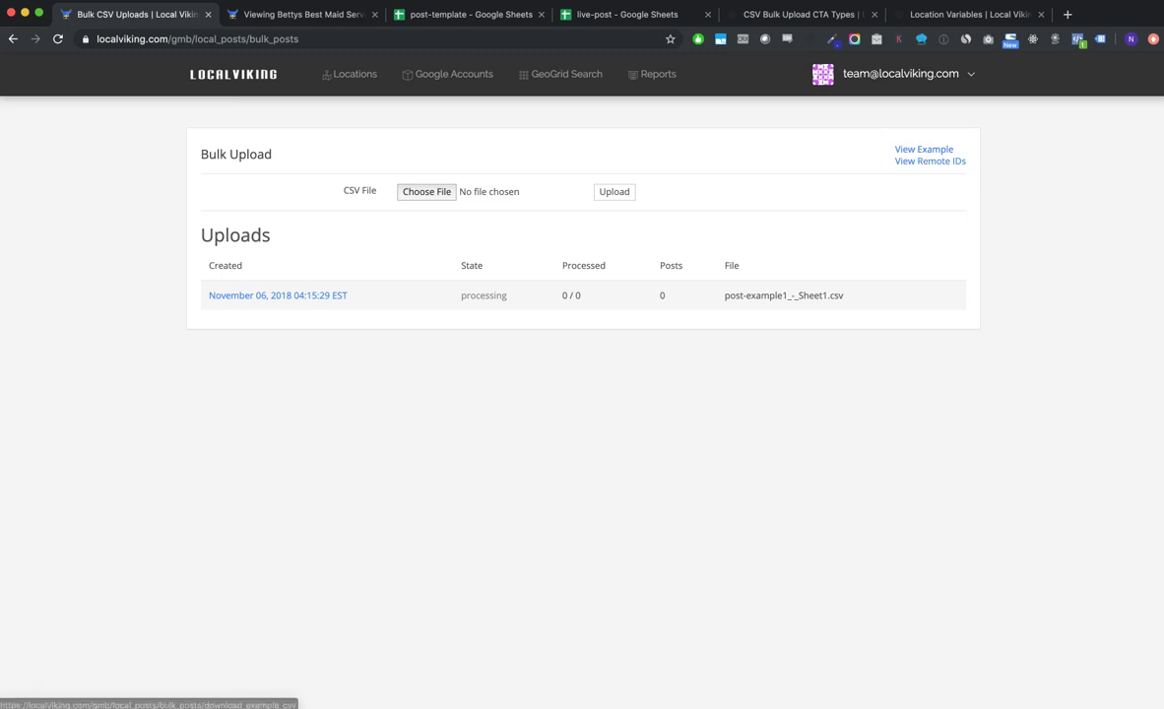
Step: Switch to the post-template spreadsheet and look over its file options and the example posts in rows 2 to 8
left_click(471, 15)
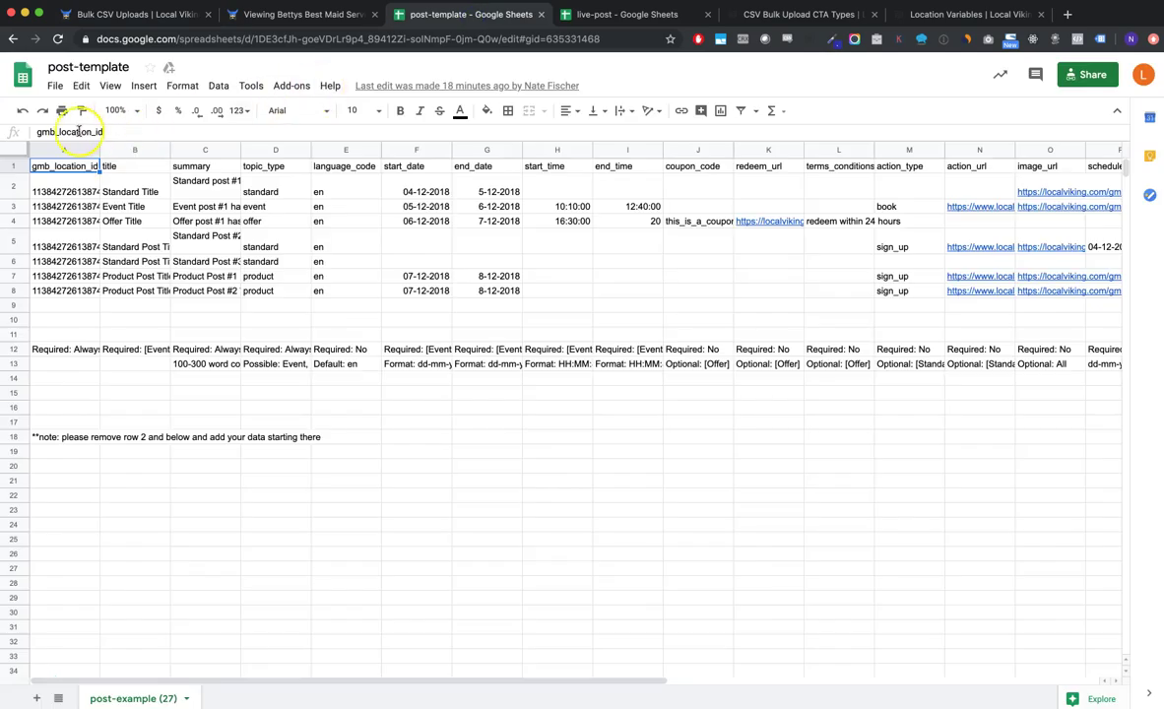
left_click(55, 85)
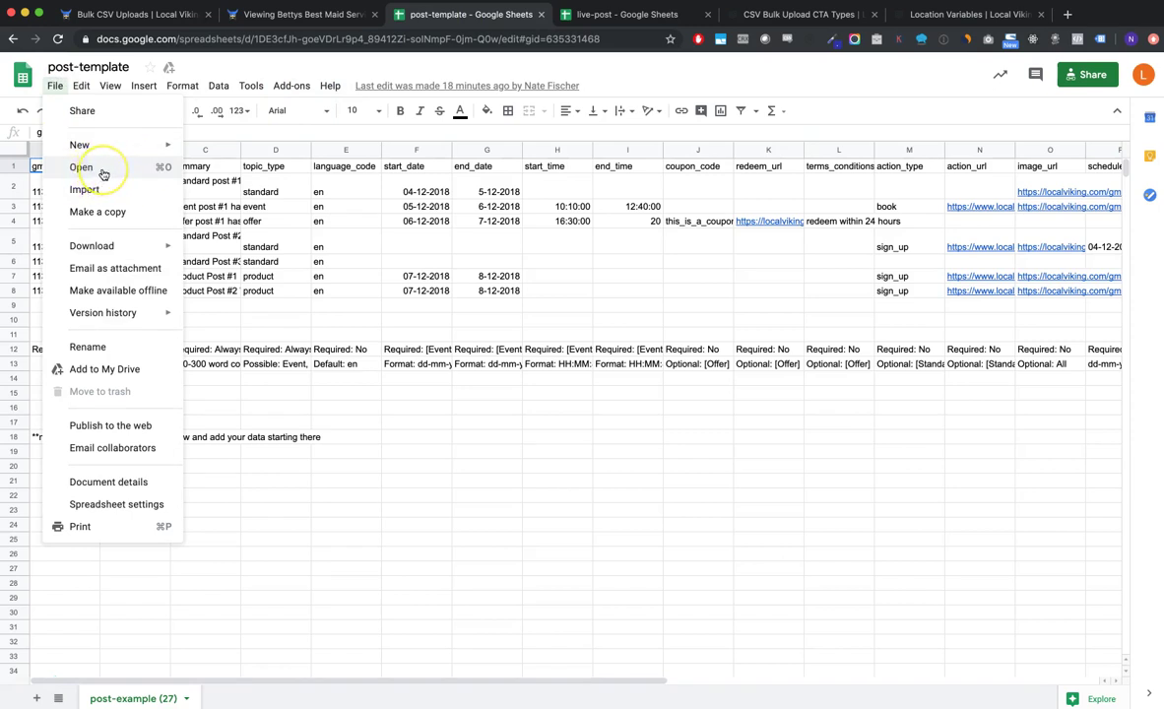
left_click(443, 378)
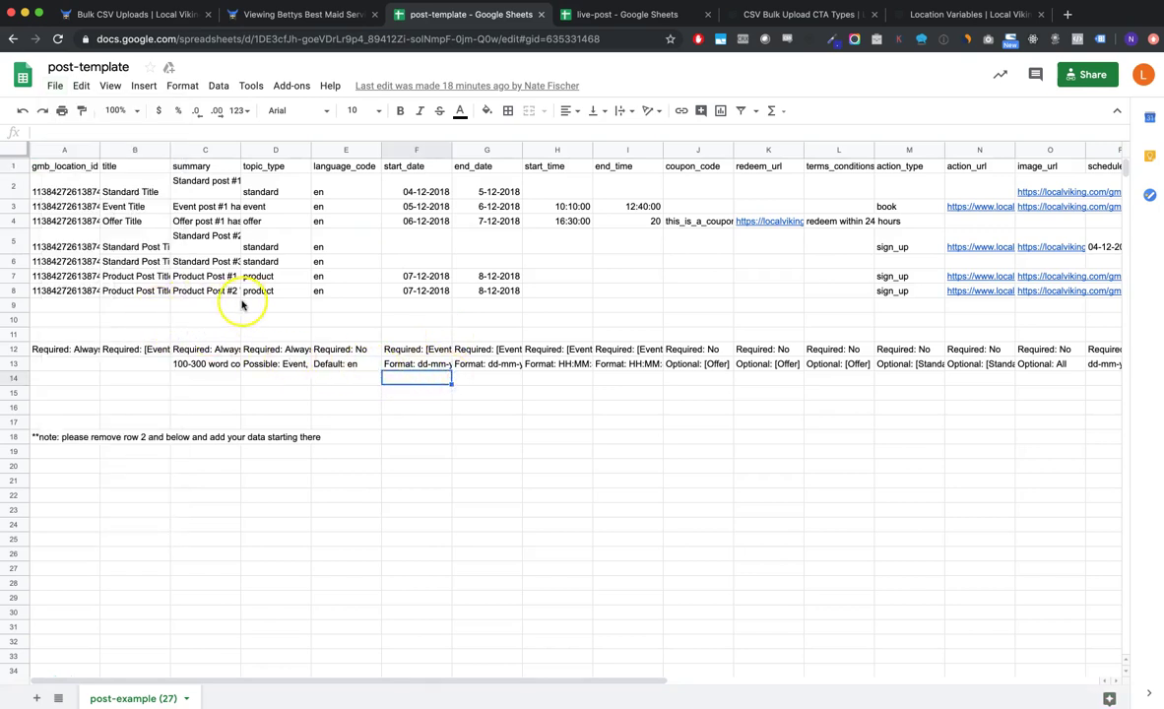
left_click(143, 317)
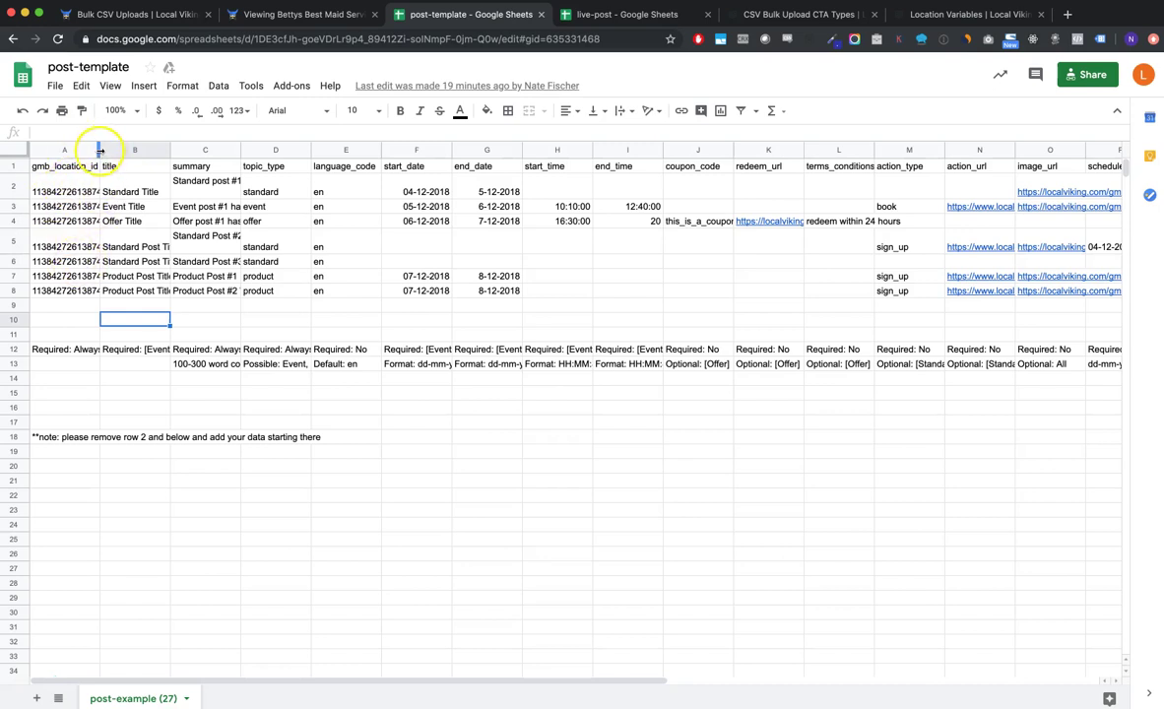
left_click_drag(69, 191, 1075, 289)
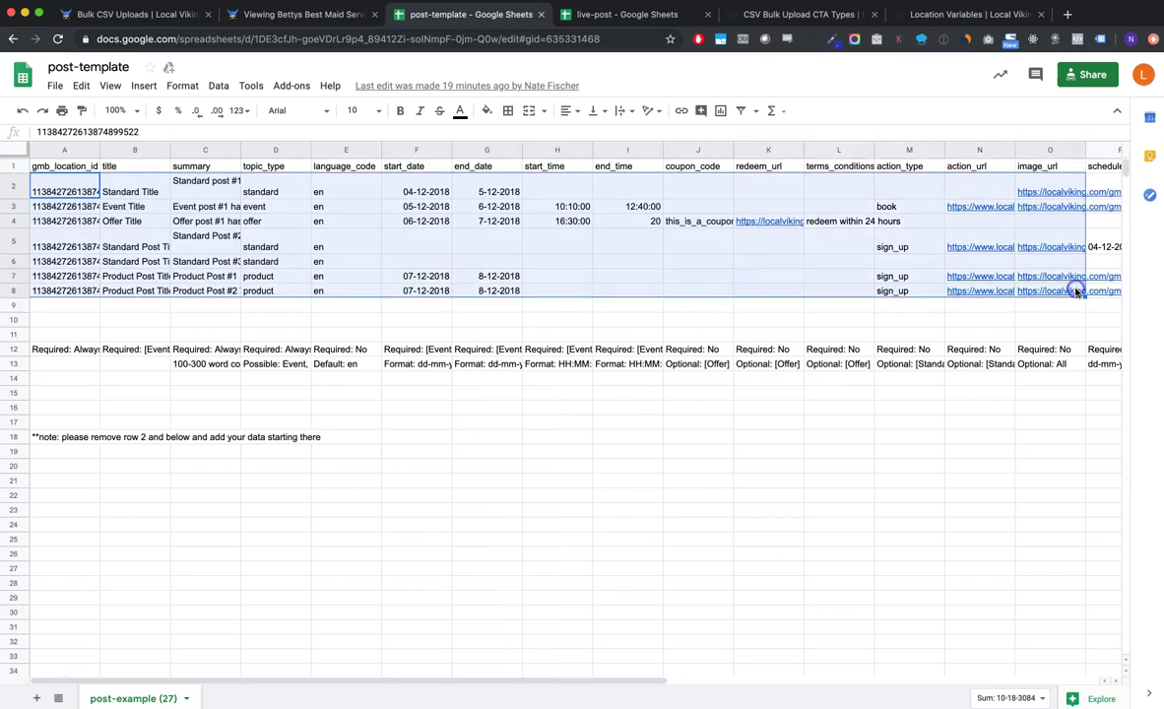
Step: Fit the title column's width to its contents to make its requirement note in row 12 readable
left_click(41, 355)
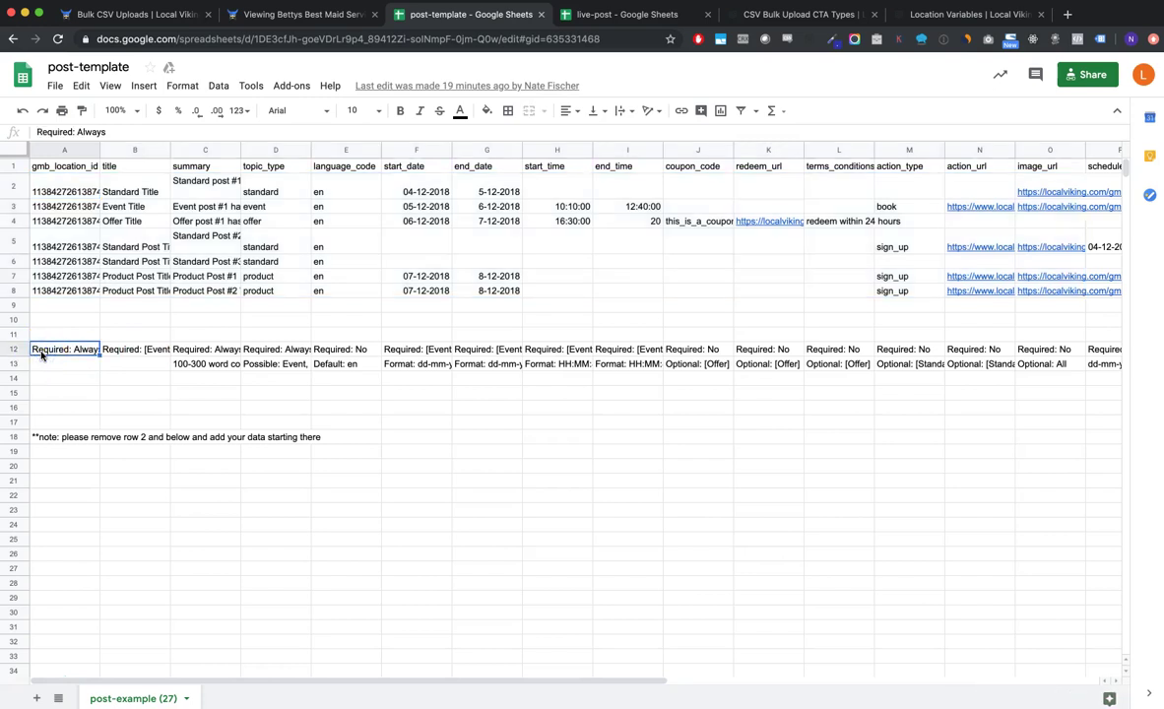
key("shift+Right")
key("shift+Right")
key("shift+Left")
key("shift+Left")
double_click(169, 150)
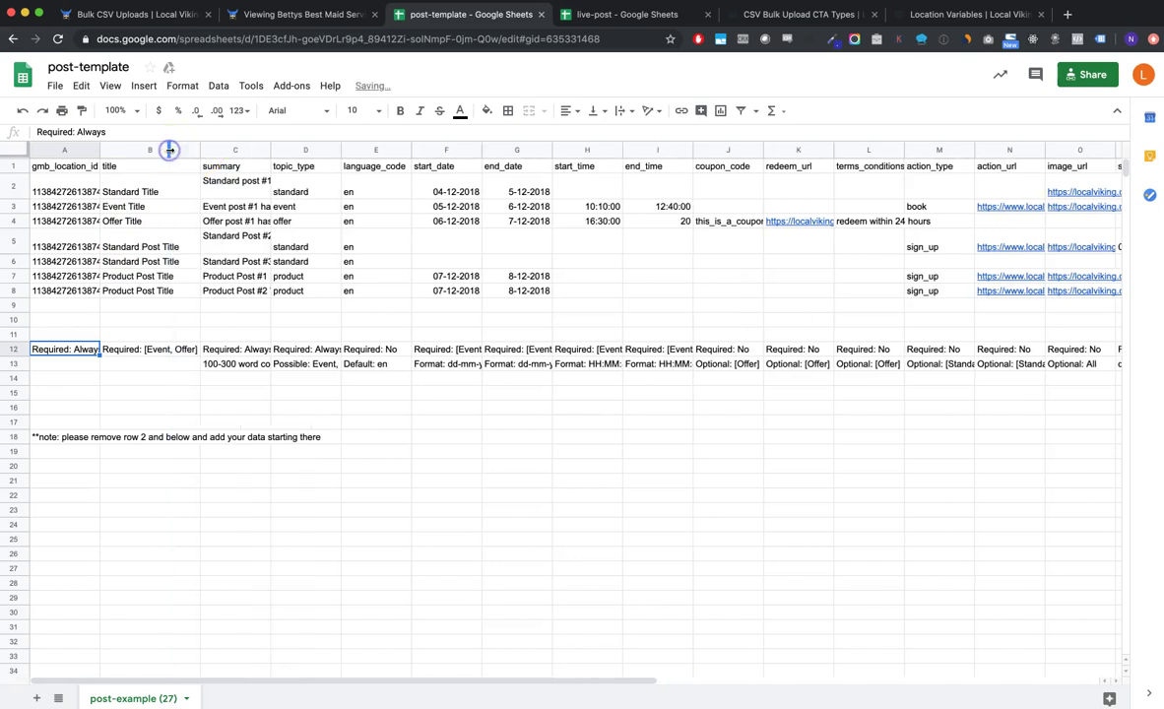
Step: Review the header fields in row 1 from gmb_location_id through action_type, and go back to title
left_click(61, 167)
key("Tab")
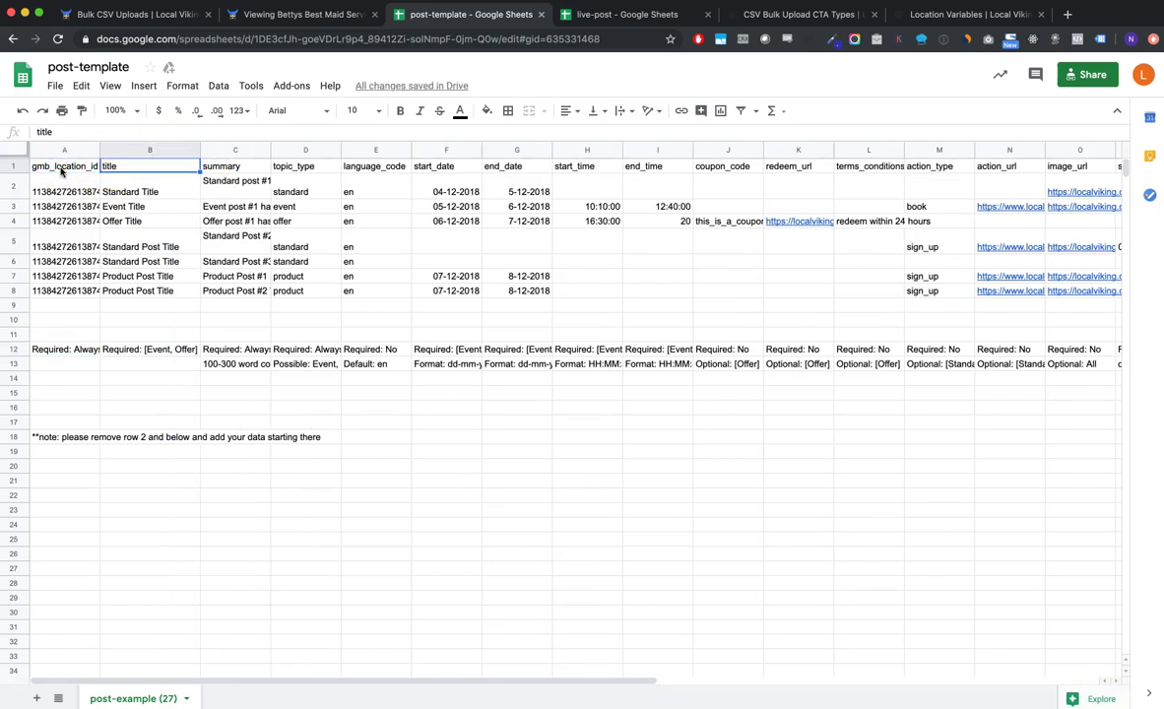
key("Tab")
key("Tab")
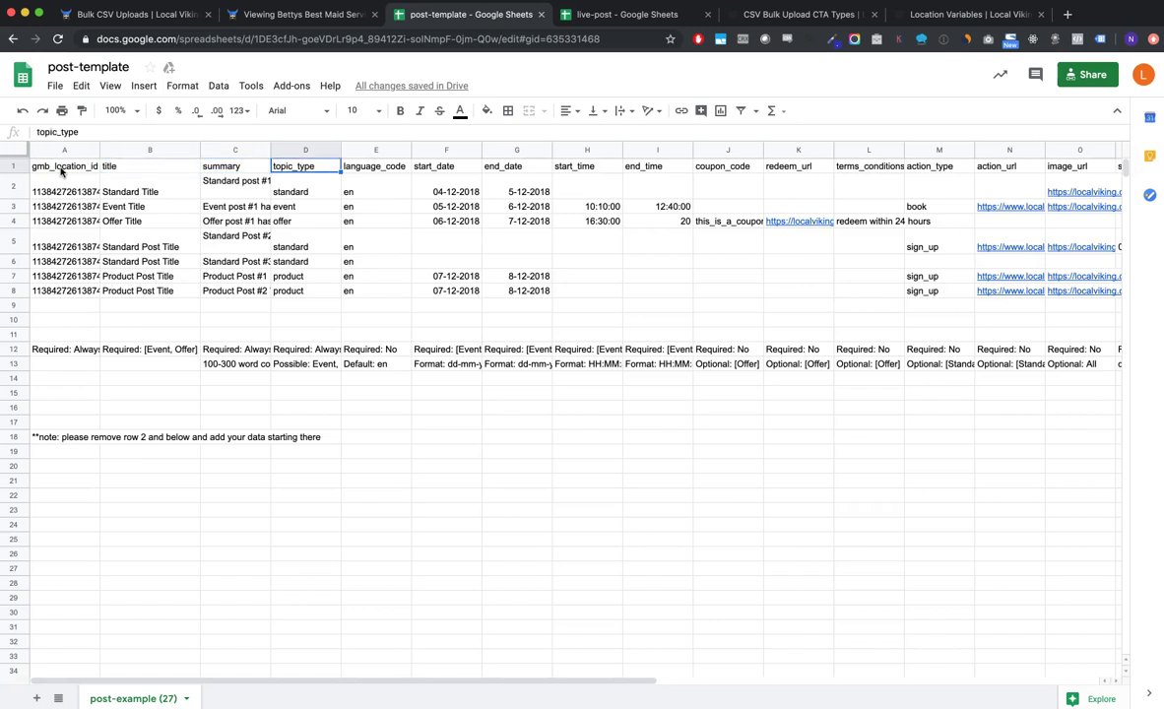
key("Tab")
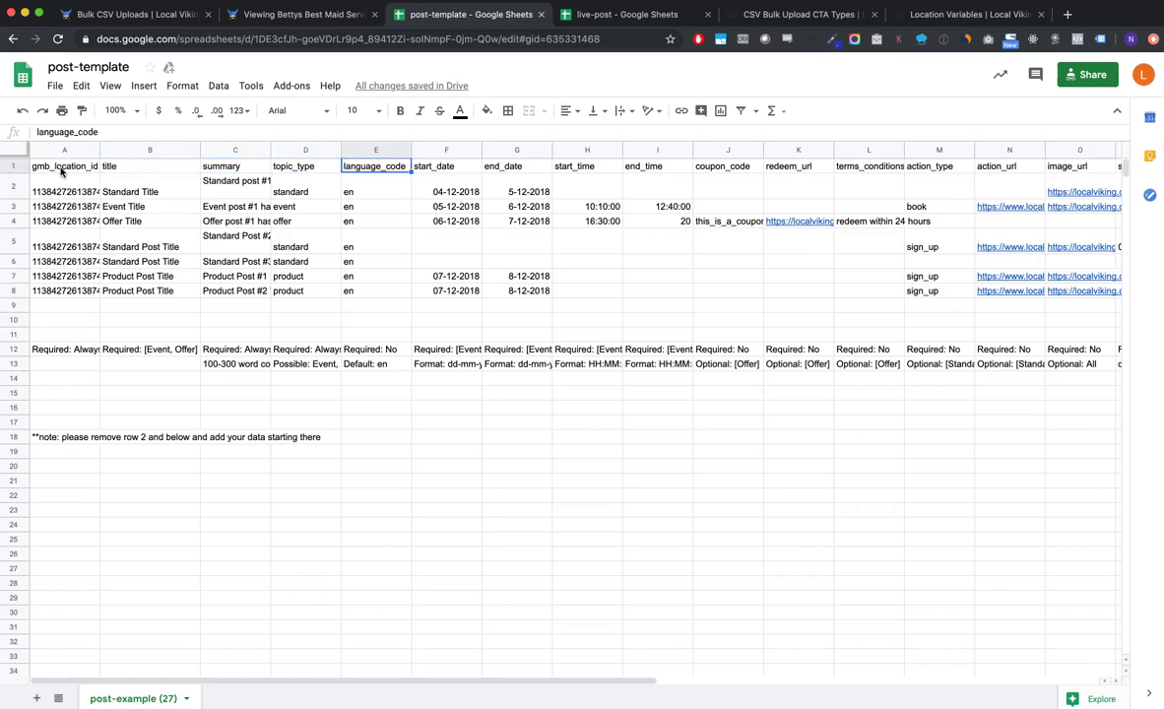
key("Tab")
key("Tab")
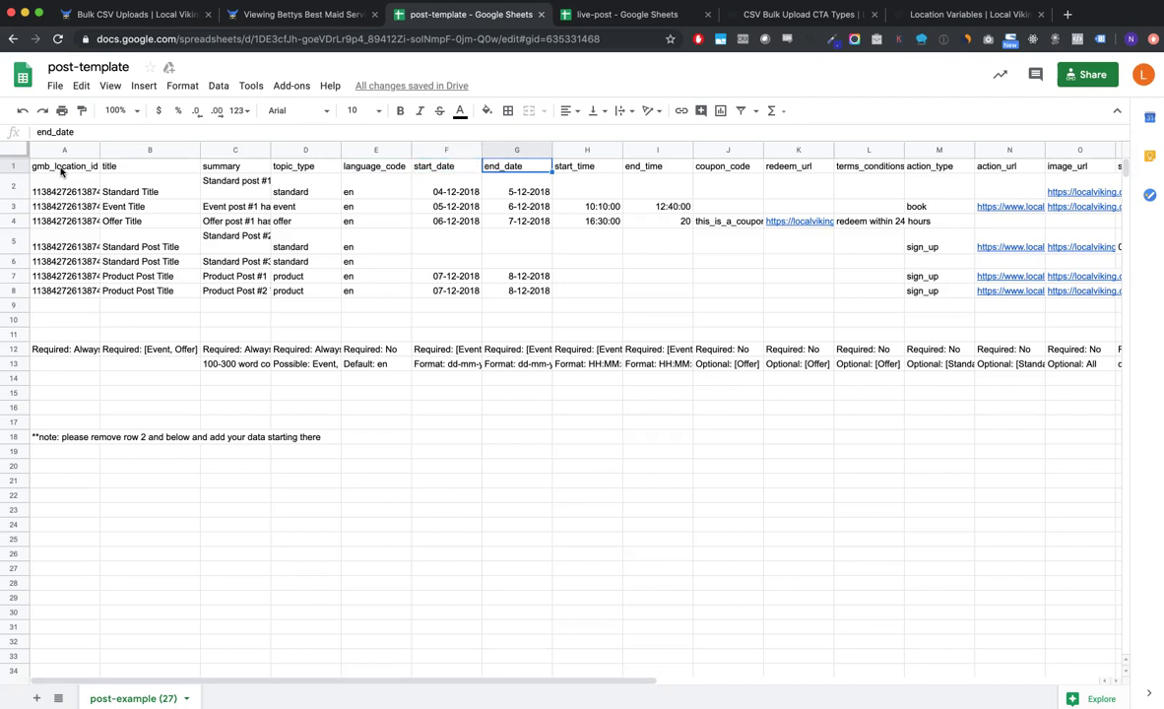
key("Tab")
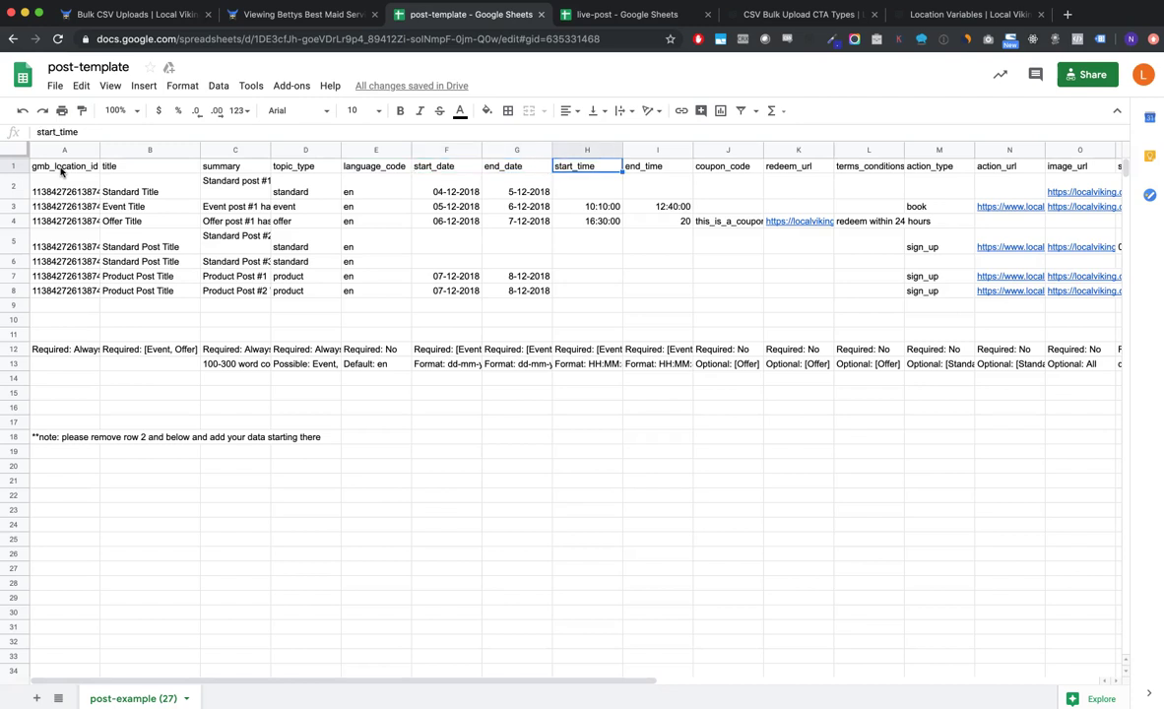
key("Tab")
key("Tab")
key("Tab")
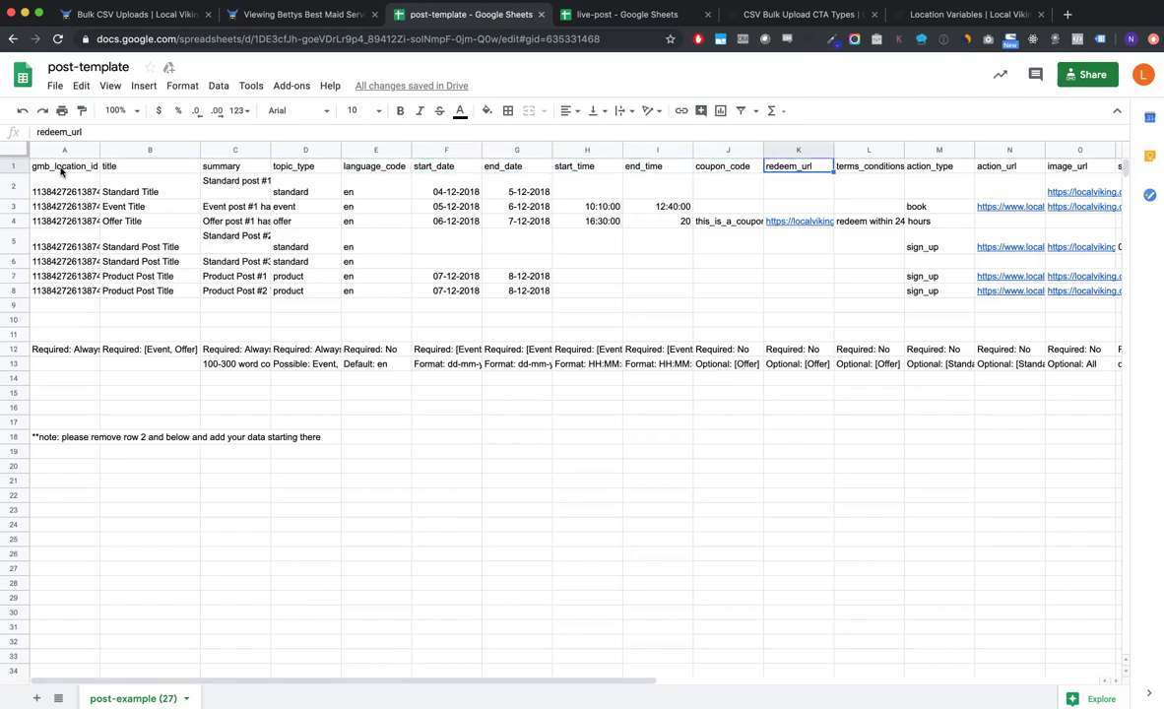
key("shift+Tab")
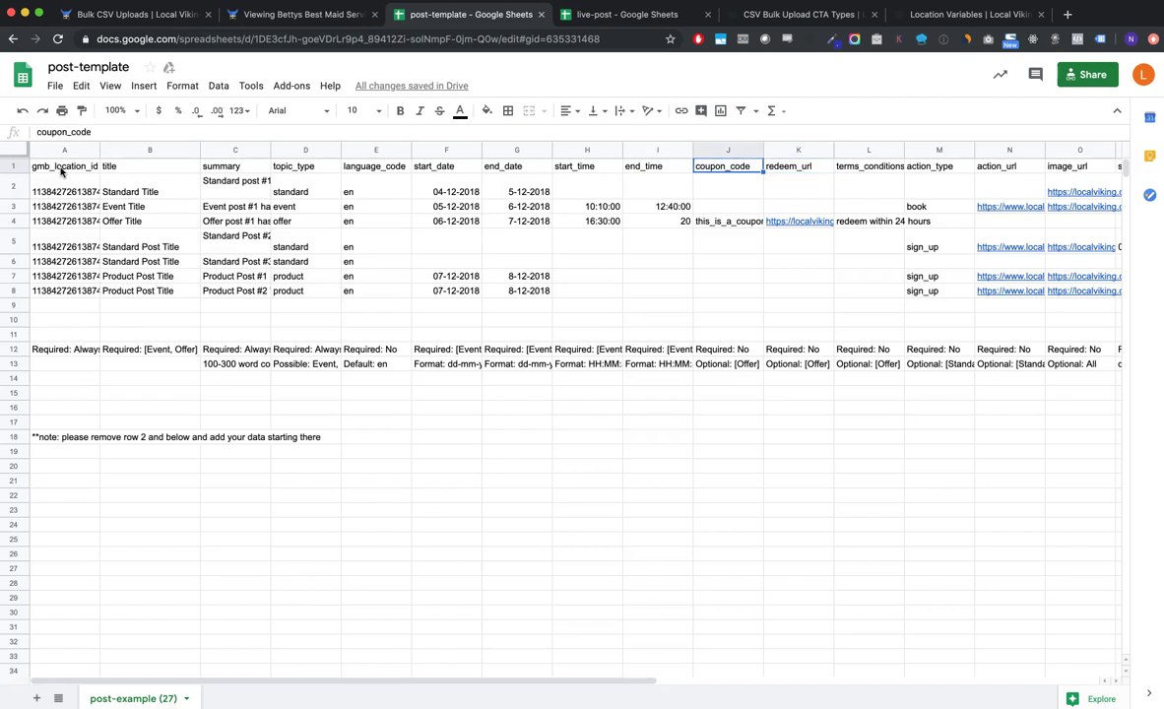
key("Tab")
key("Tab")
key("Tab")
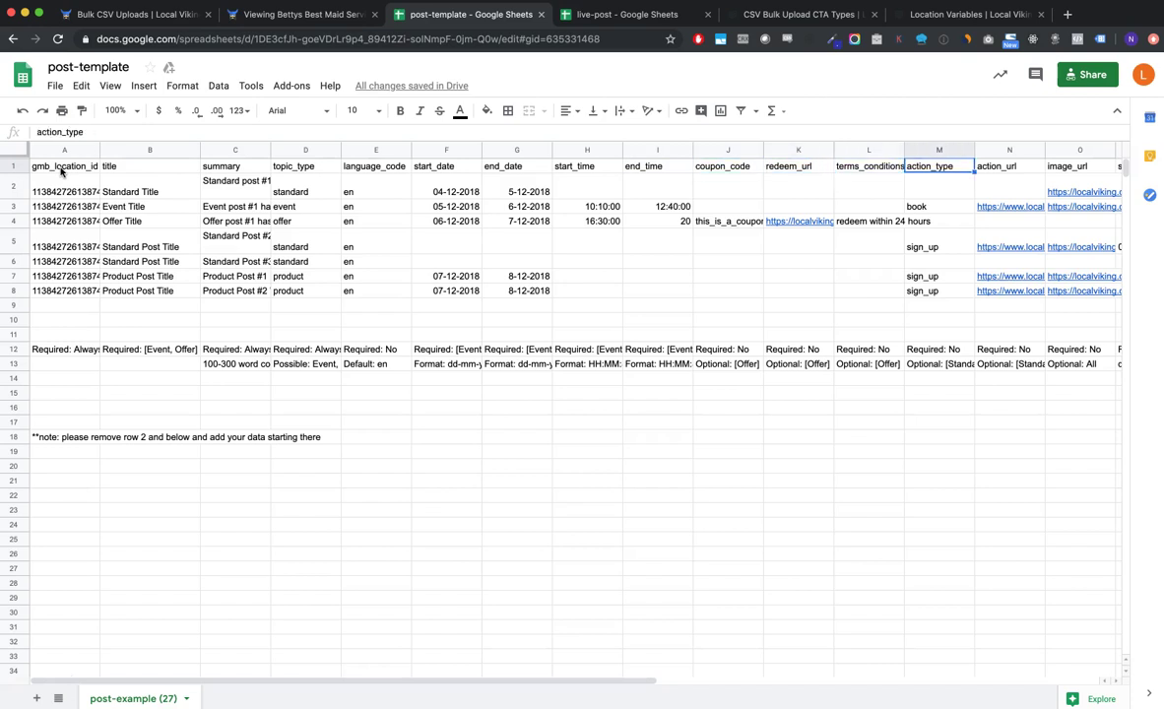
key("shift+Tab")
key("shift+Tab")
key("shift+Tab")
key("shift+Tab")
key("shift+Tab")
key("shift+Tab")
key("shift+Tab")
key("shift+Tab")
key("shift+Tab")
key("shift+Tab")
key("shift+Tab")
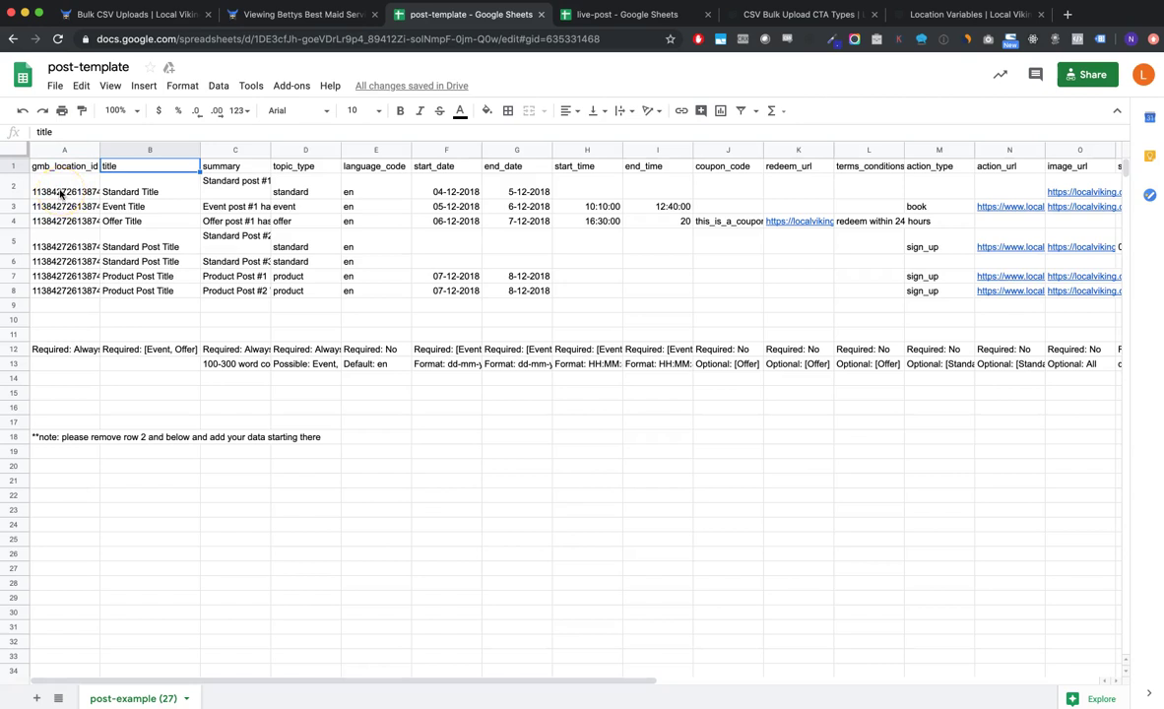
Step: Examine the first example post in row 2 across its fields, starting from its location ID
left_click(61, 194)
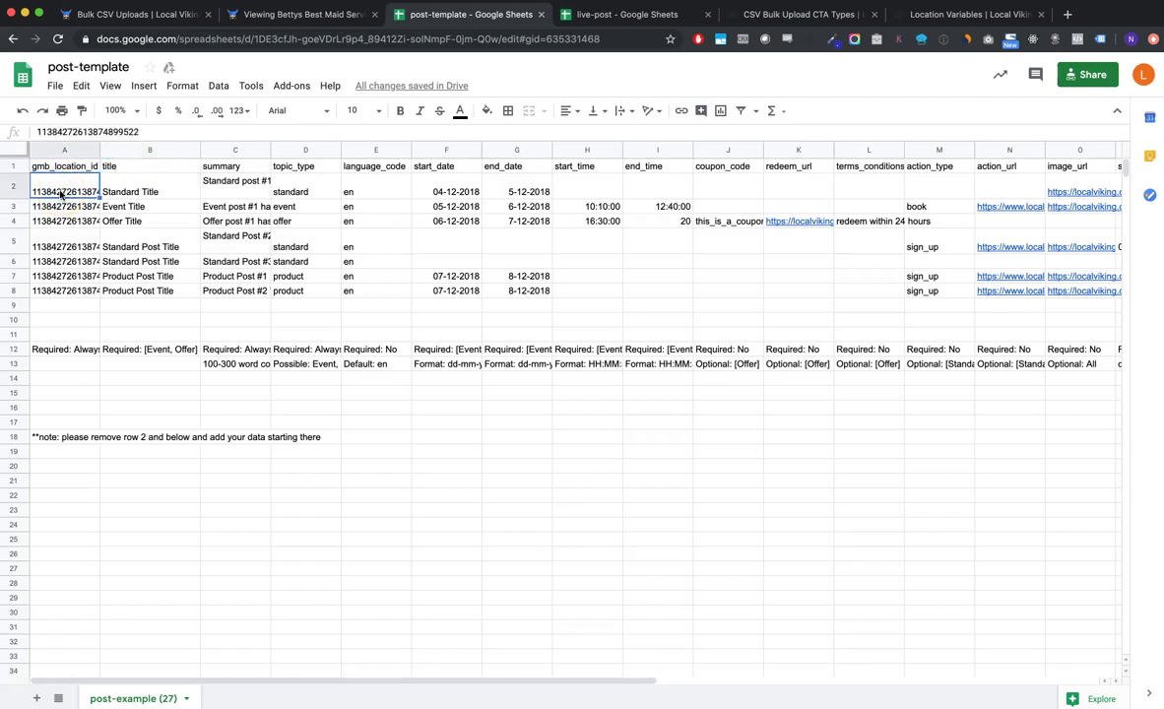
key("shift+Right")
key("shift+Right")
key("shift+Right")
key("shift+Right")
key("shift+Right")
key("shift+Right")
key("shift+Right")
key("shift+Right")
key("shift+Right")
key("shift+Right")
key("shift+Right")
key("shift+Right")
key("shift+Right")
key("shift+Left")
key("shift+Left")
key("shift+Left")
key("shift+Left")
key("shift+Left")
key("shift+Left")
key("shift+Left")
key("shift+Left")
key("shift+Left")
key("shift+Left")
key("shift+Left")
key("shift+Left")
key("shift+Left")
Step: Check the bulk upload page, and highlight the location ID in the web address of the Bettys Best Maid Service page
left_click(117, 12)
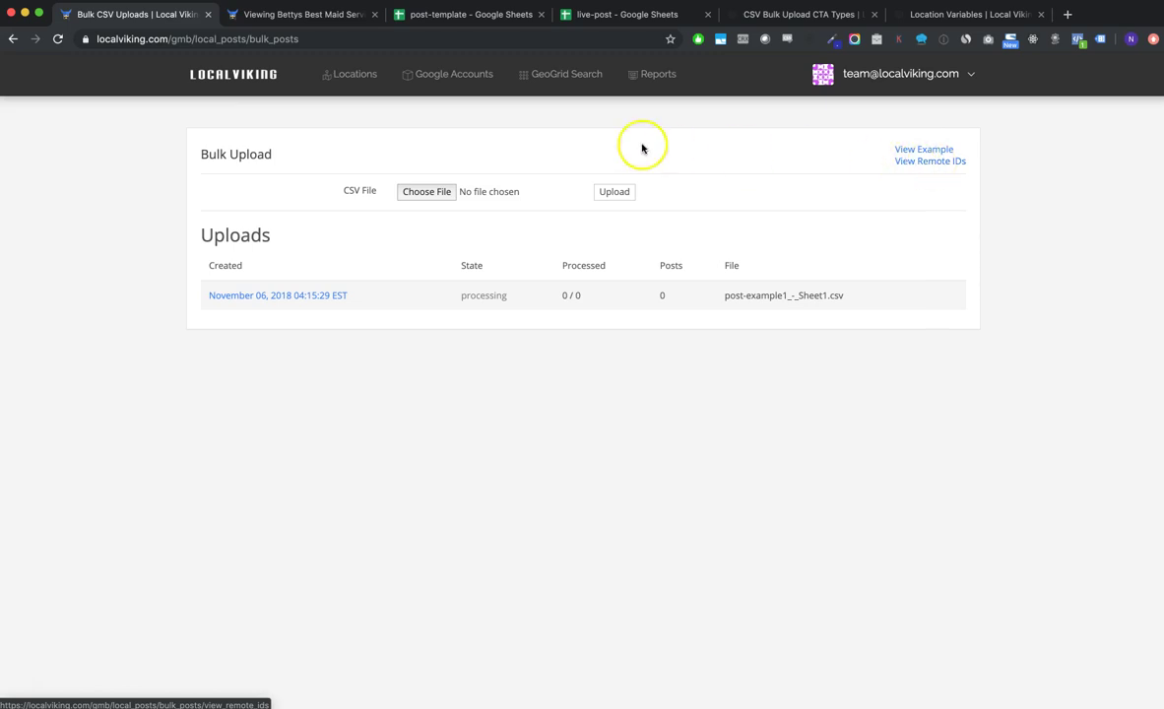
left_click(291, 17)
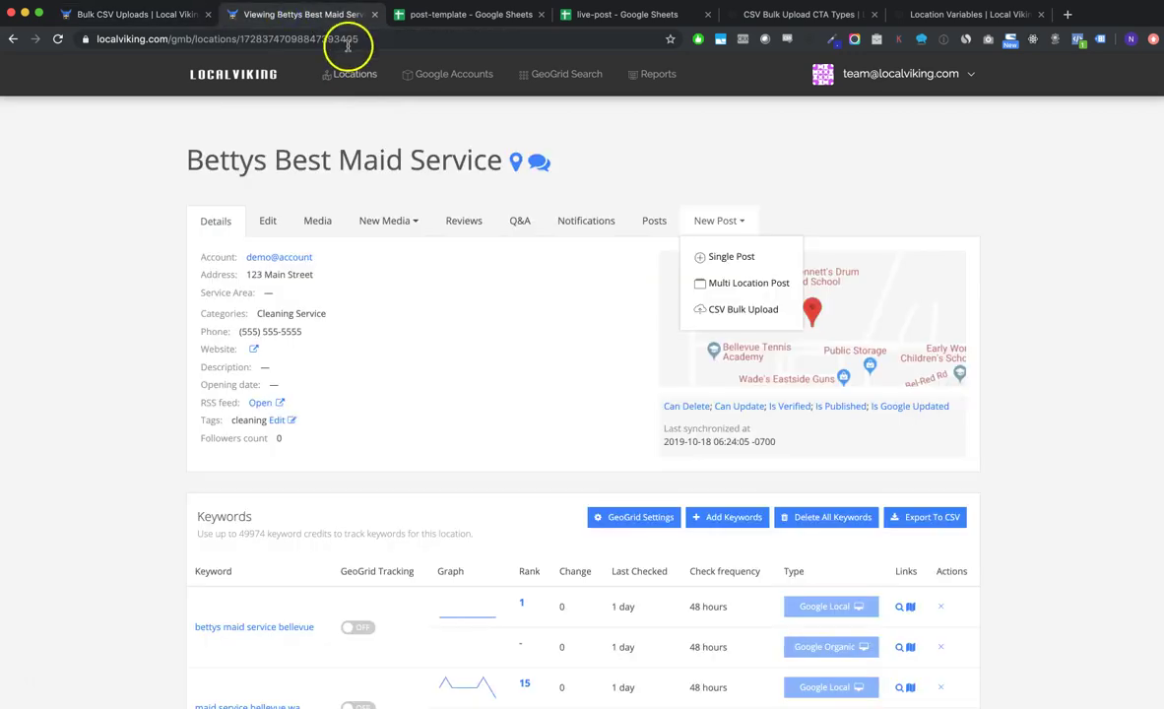
mouse_move(258, 41)
left_mouse_down()
mouse_move(362, 44)
mouse_move(271, 43)
left_mouse_up()
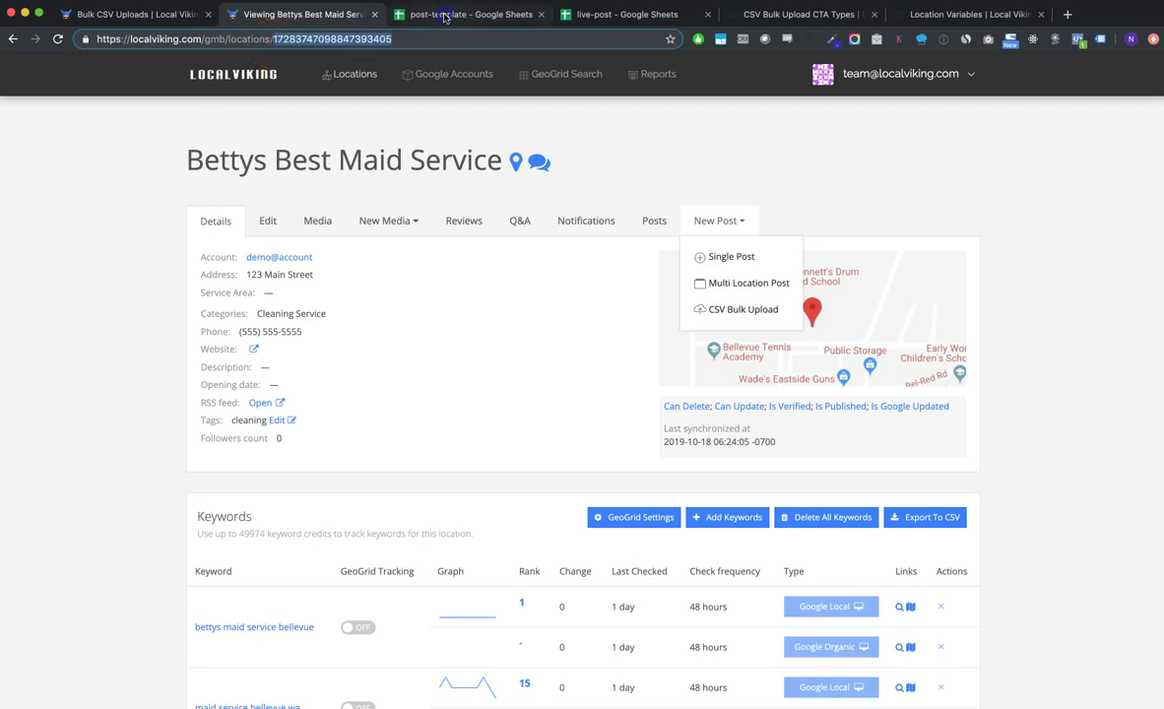
Step: Return to the post-template spreadsheet and read the row 12 requirements for gmb_location_id, title, summary and topic_type
left_click(412, 15)
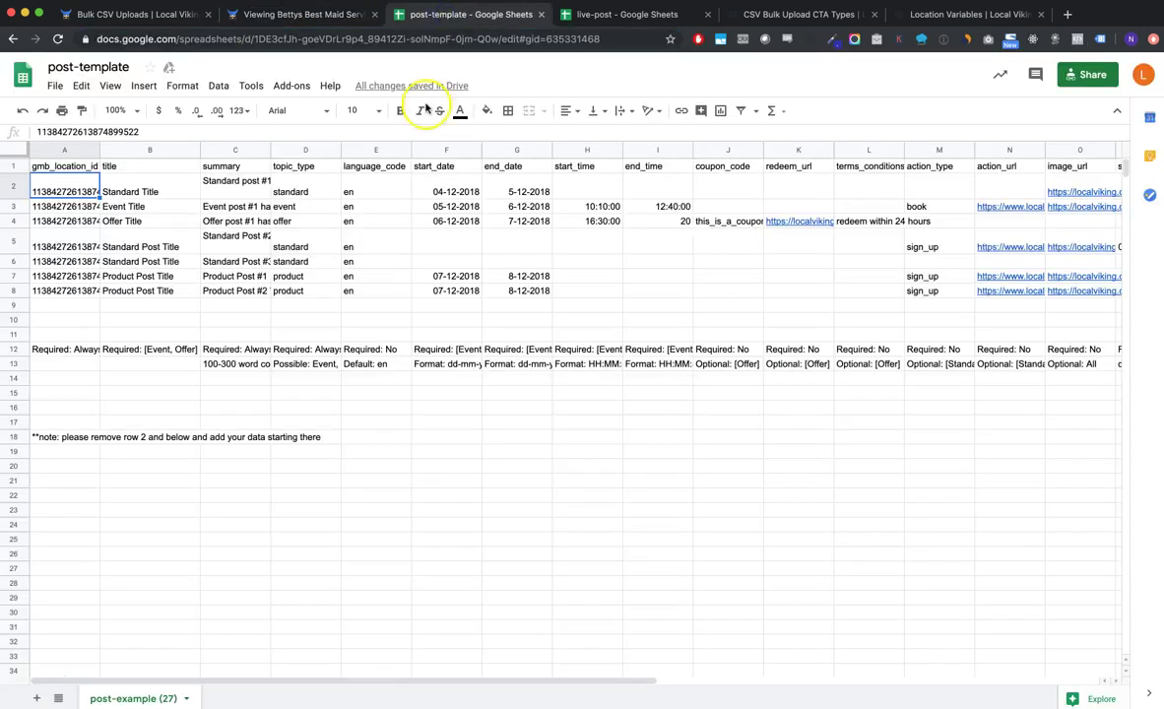
left_click(118, 189)
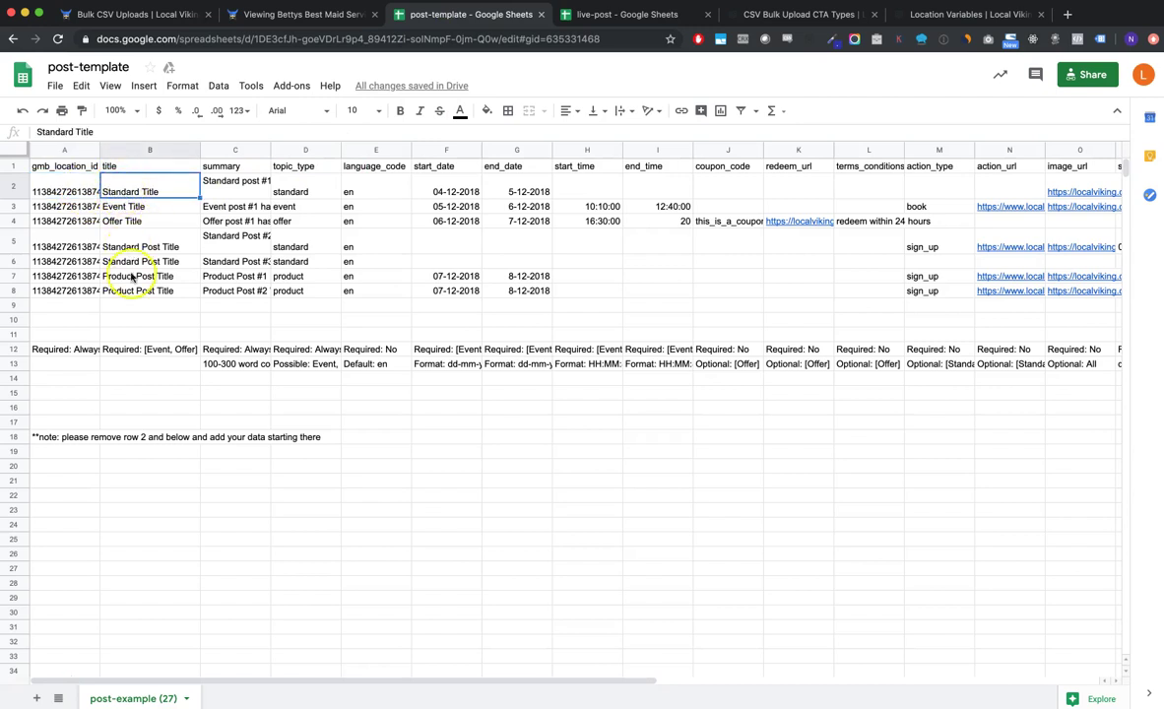
left_click(139, 351)
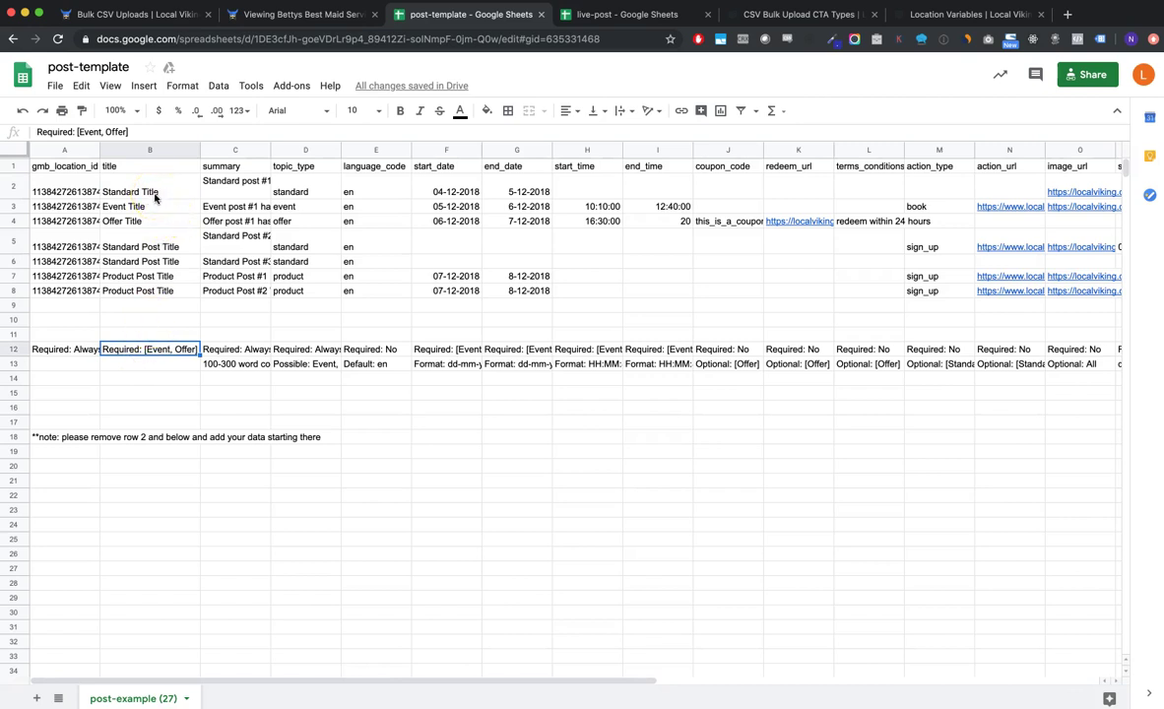
left_click(59, 351)
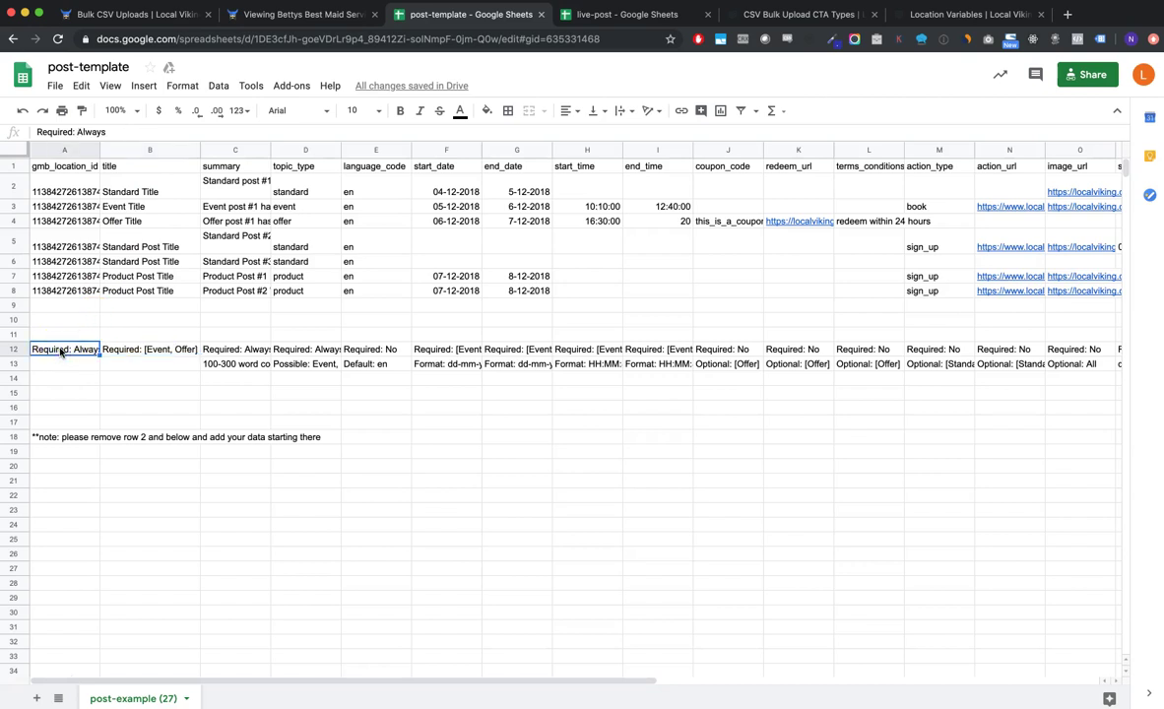
key("Right")
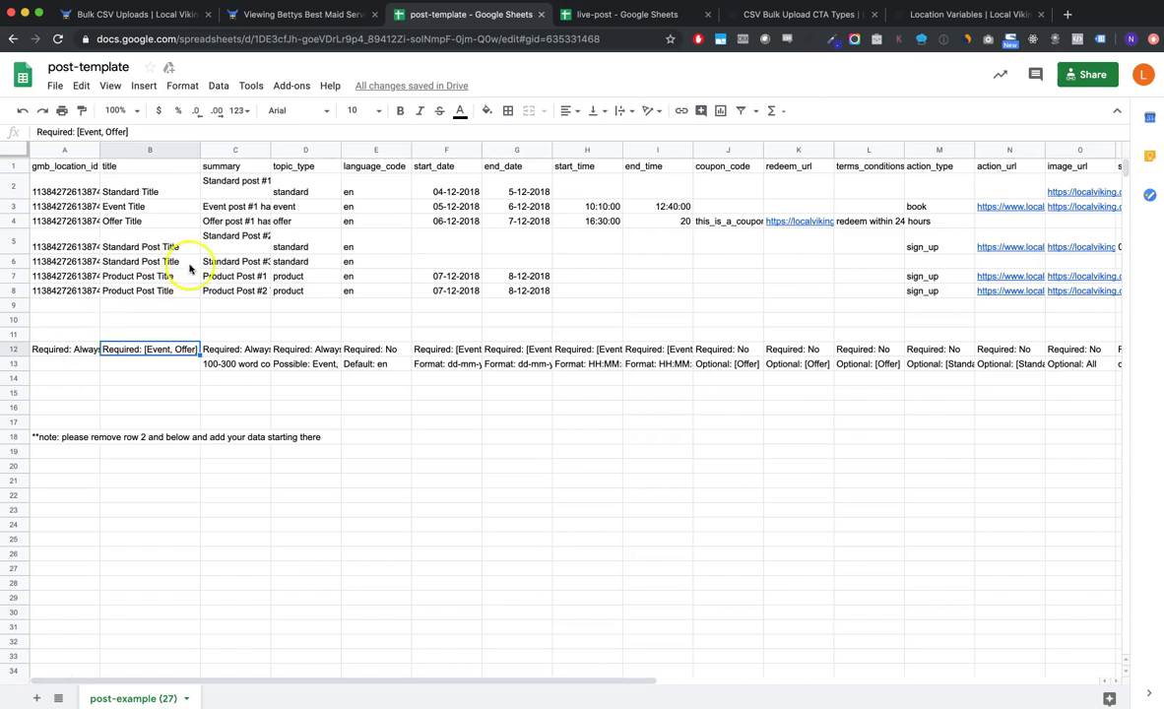
left_click(225, 347)
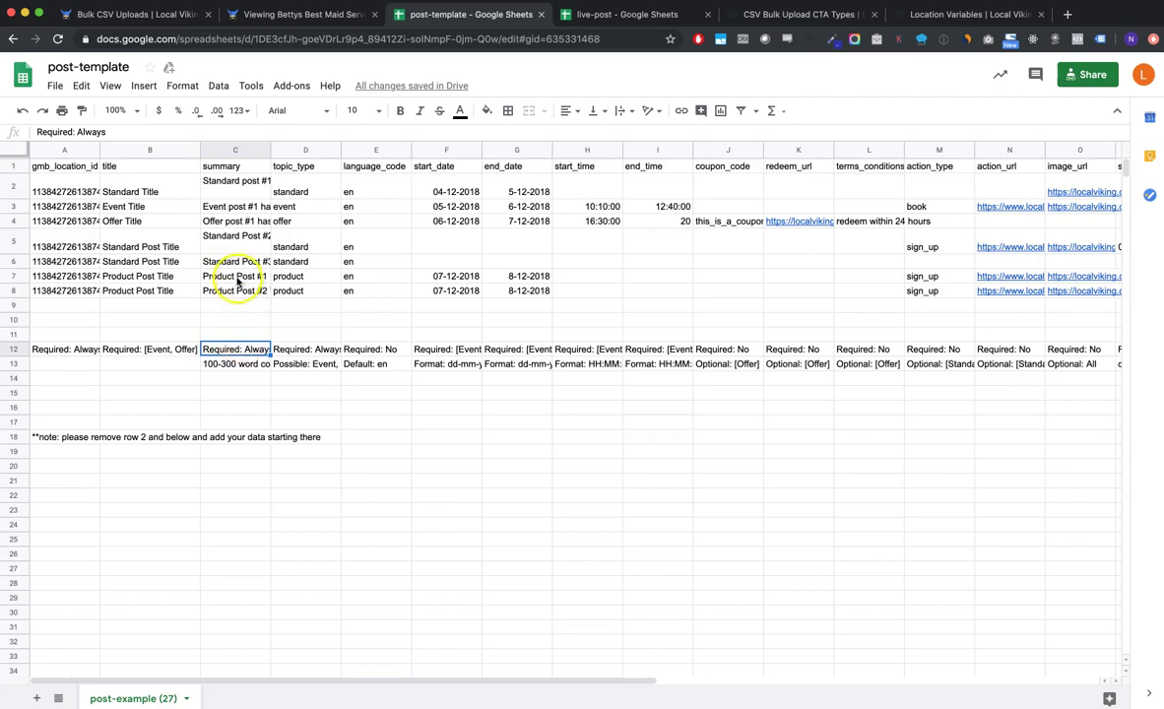
key("Right")
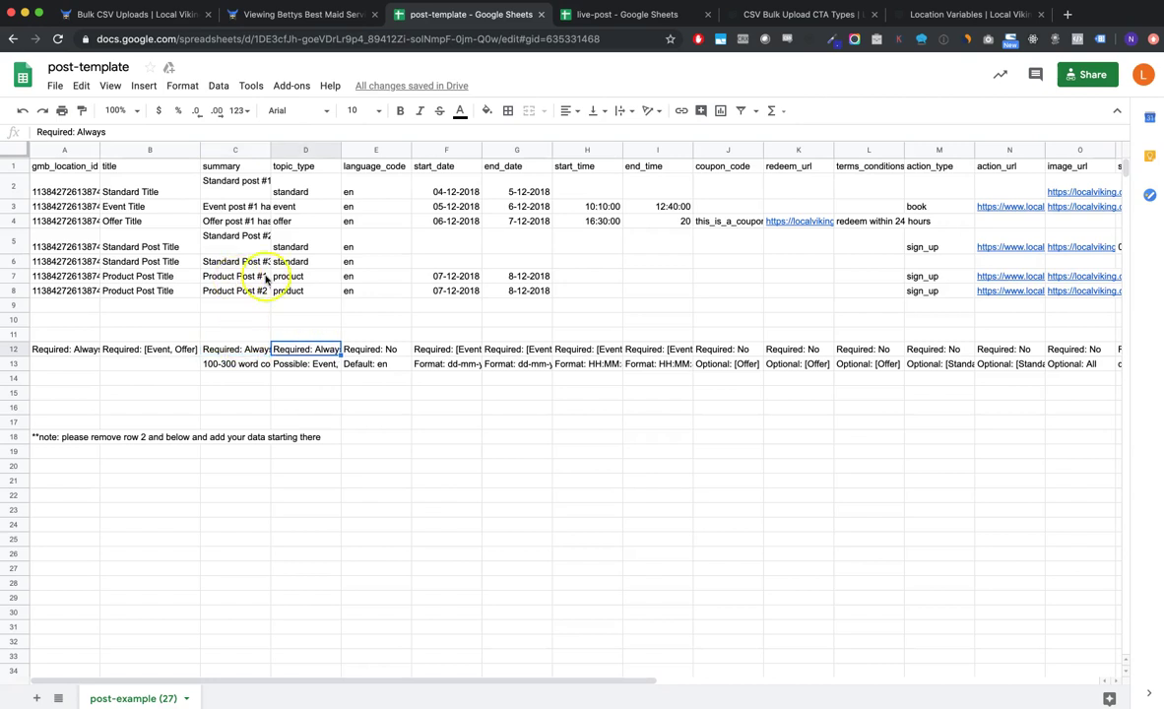
Step: Widen the topic_type, start_date and end_date columns to make their requirement and format notes readable
left_click_drag(340, 151, 398, 150)
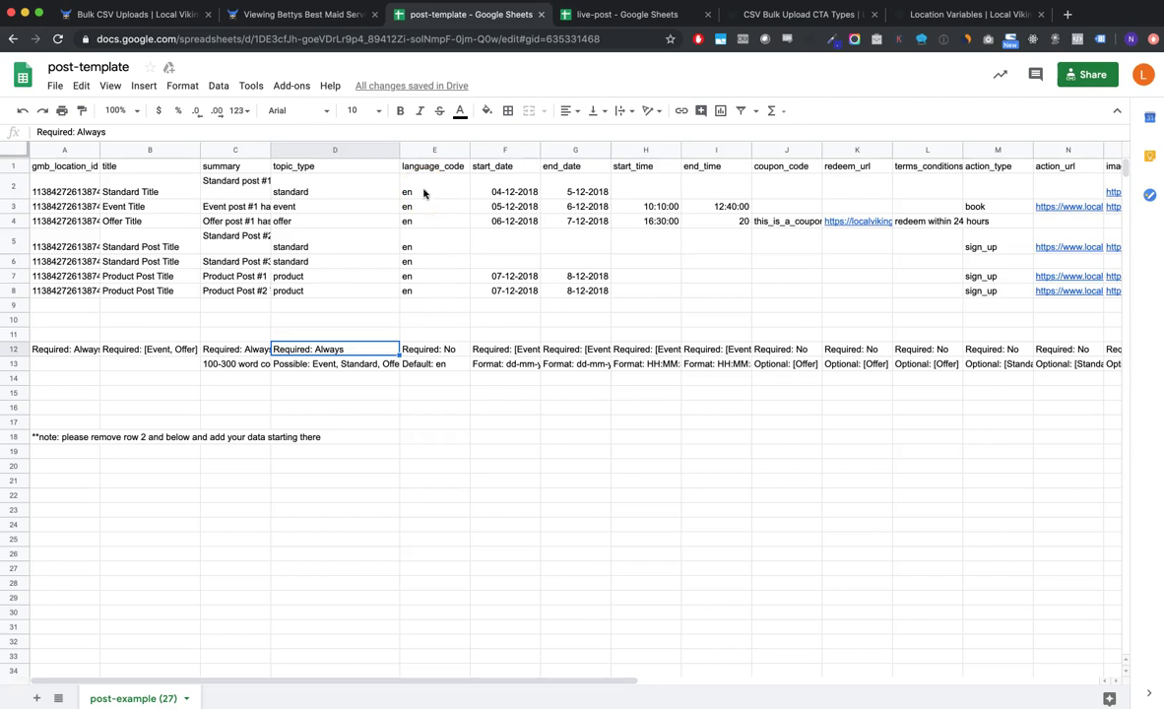
left_click(516, 191)
left_click(588, 194)
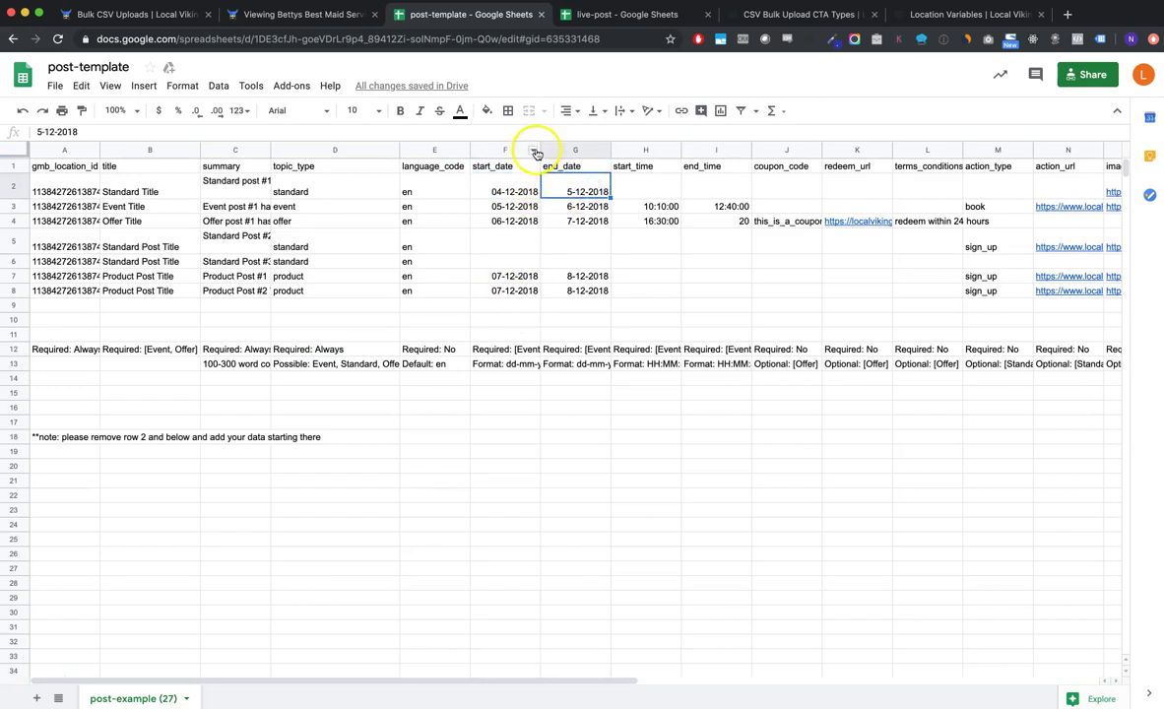
left_click_drag(538, 150, 576, 148)
left_click_drag(646, 149, 687, 150)
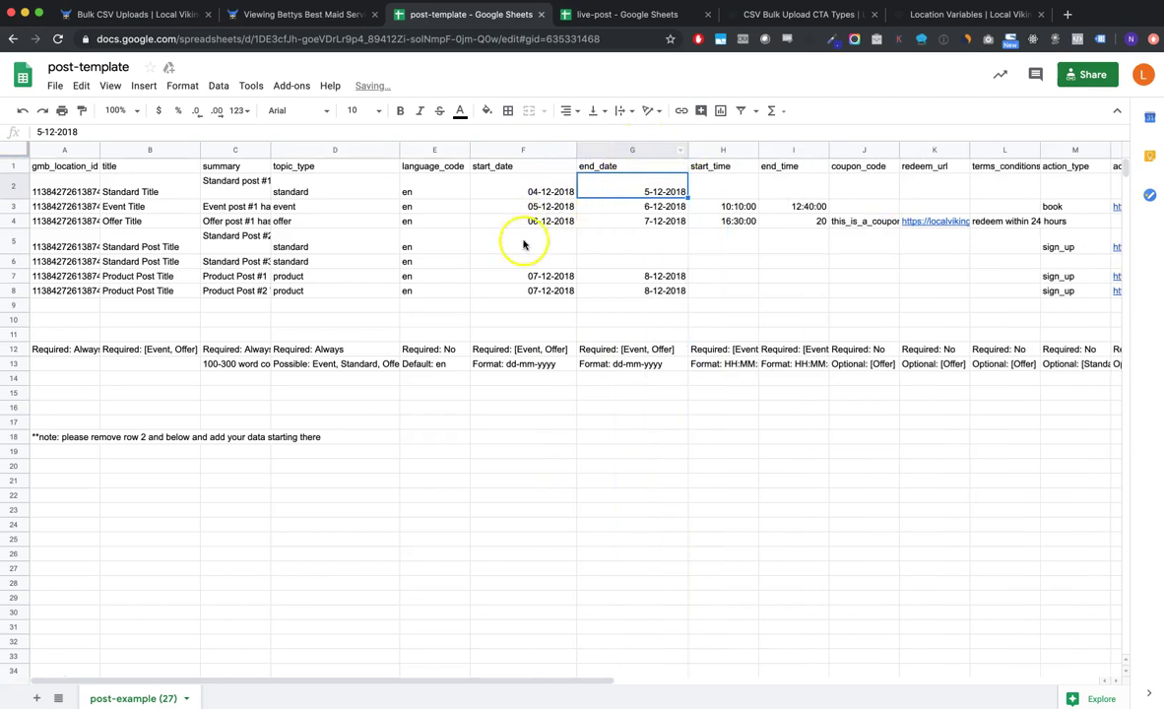
Step: Check the date format note for start_date in row 13 and the coupon_code header
left_click(498, 365)
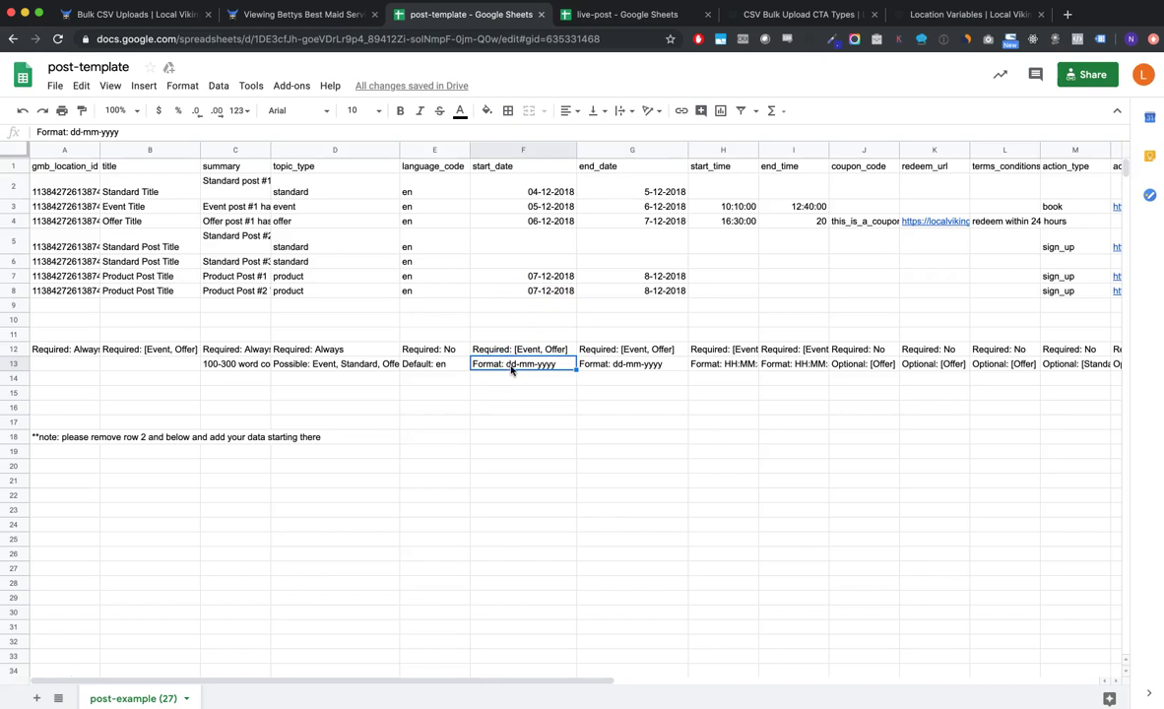
left_click(531, 370)
left_click(847, 169)
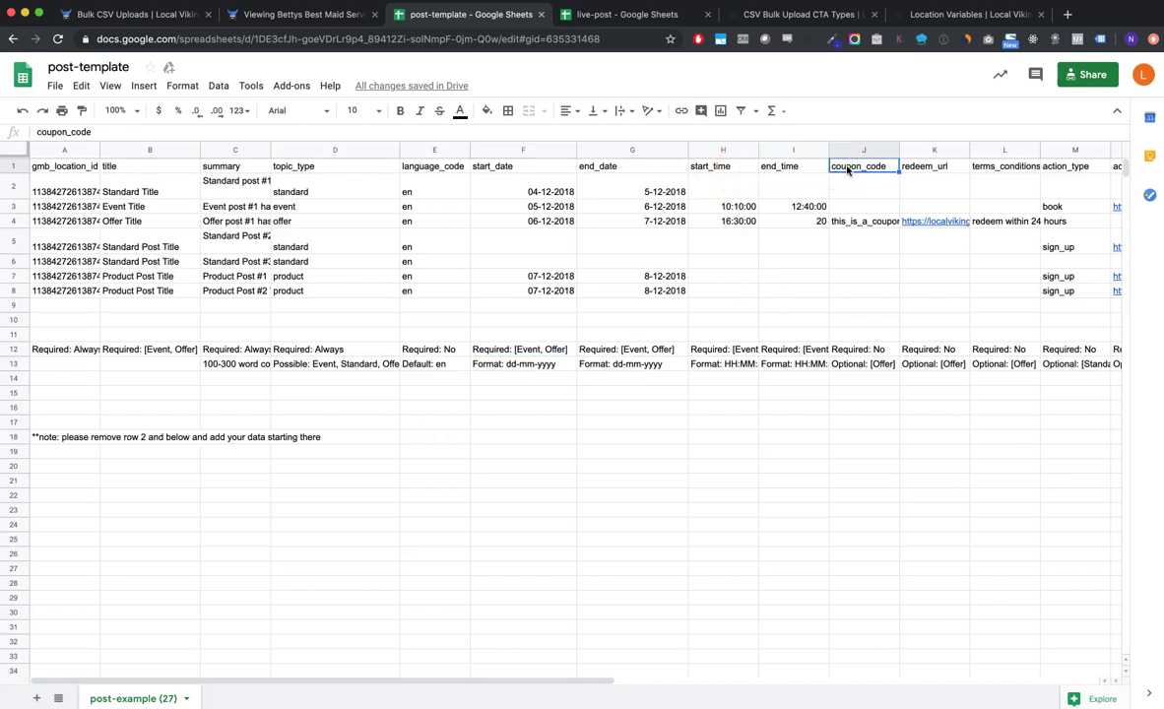
Step: Read the row 12 and 13 requirement notes for coupon_code, redeem_url, terms_conditions and action_type
key("Right")
left_click(847, 169)
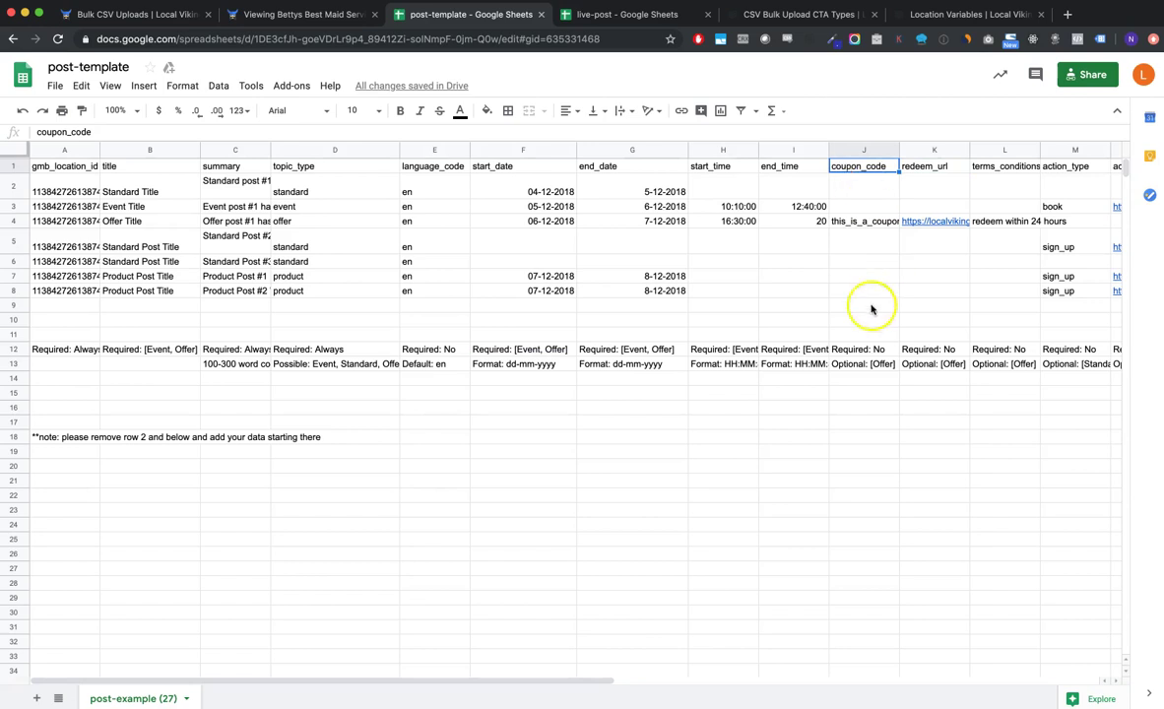
left_click(864, 361)
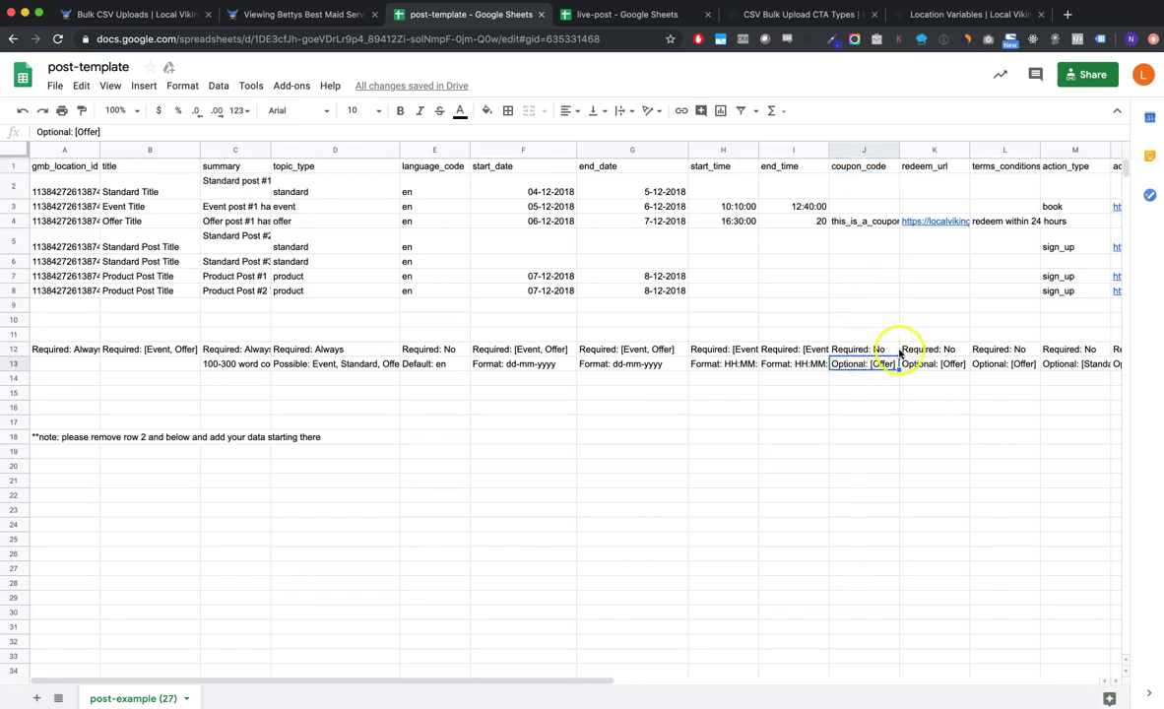
left_click(940, 352)
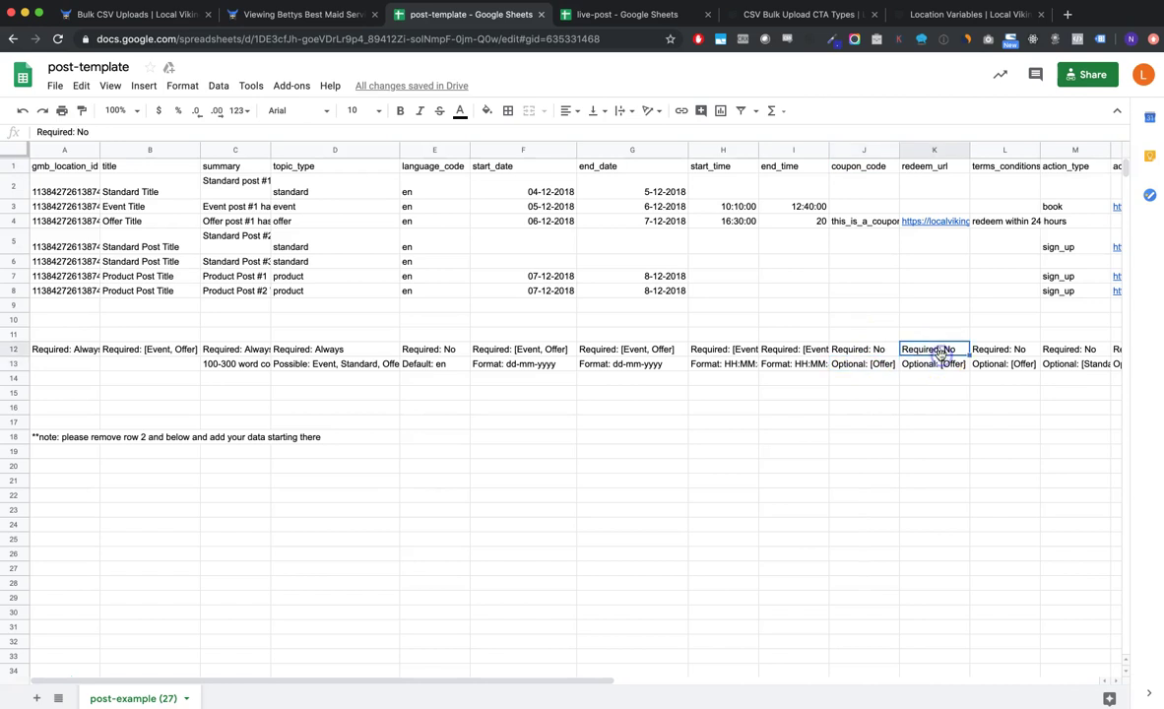
key("Right")
key("Right")
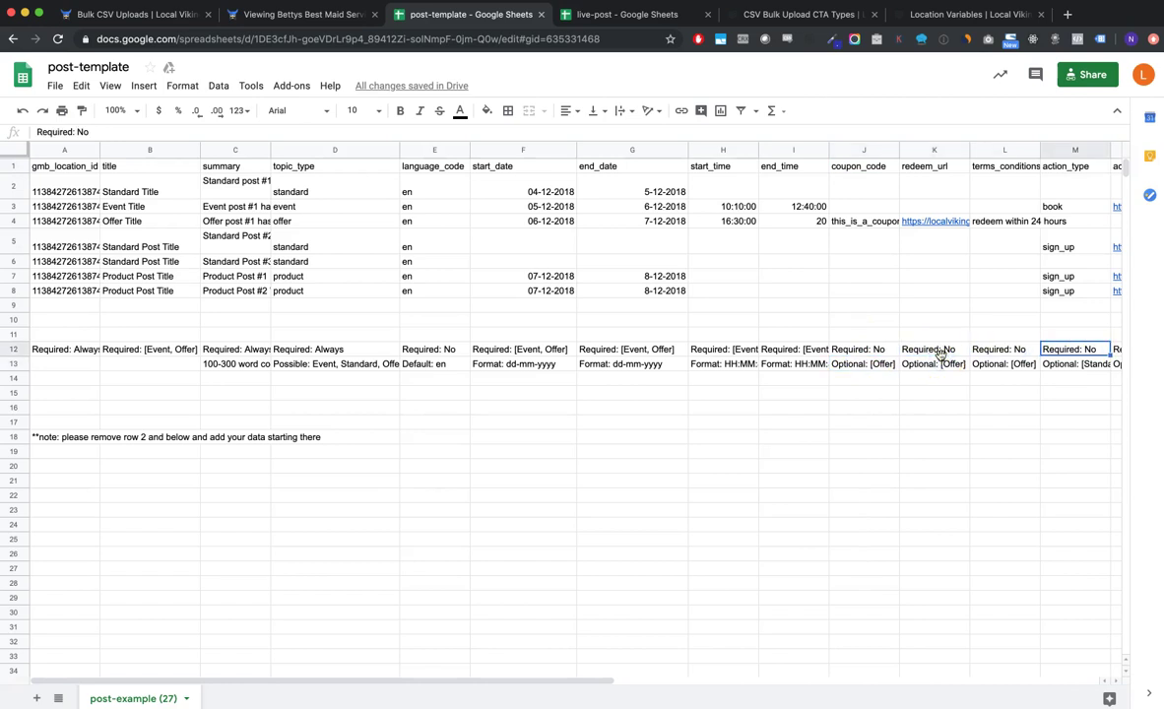
scroll(930, 364, "right", 1)
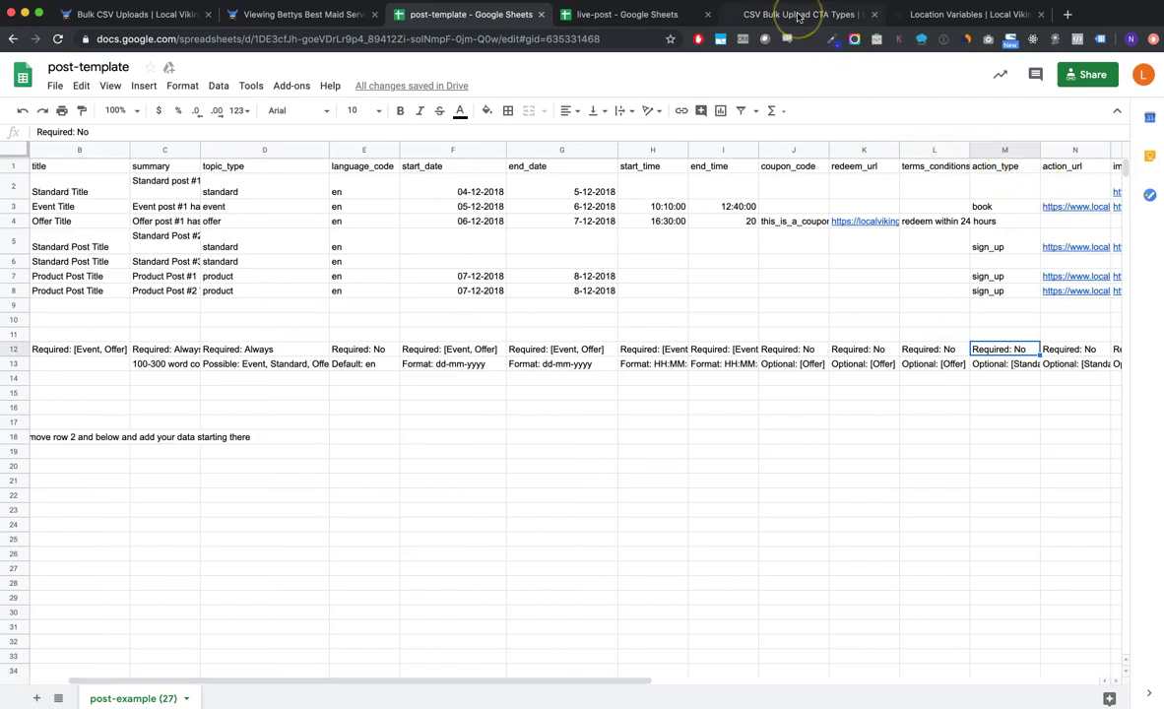
Step: Review the CTA types listed in the CSV Bulk Upload CTA Types help article, and return to the post-template spreadsheet
left_click(799, 16)
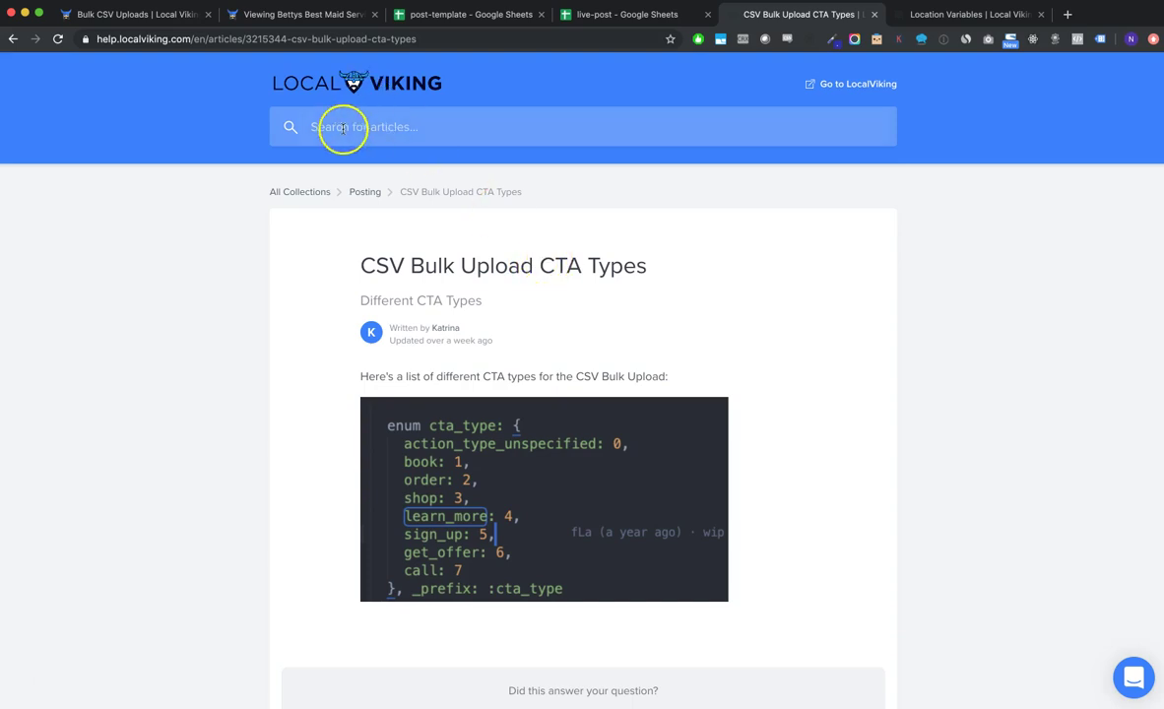
scroll(464, 384, "down", 1)
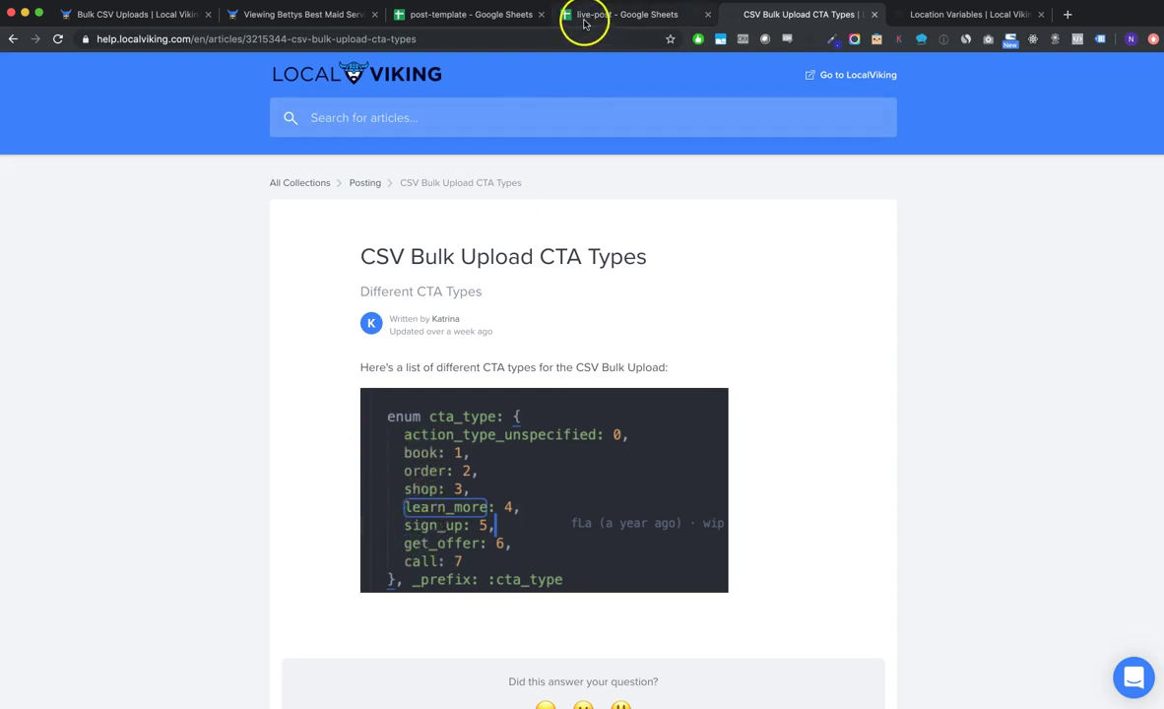
left_click(467, 20)
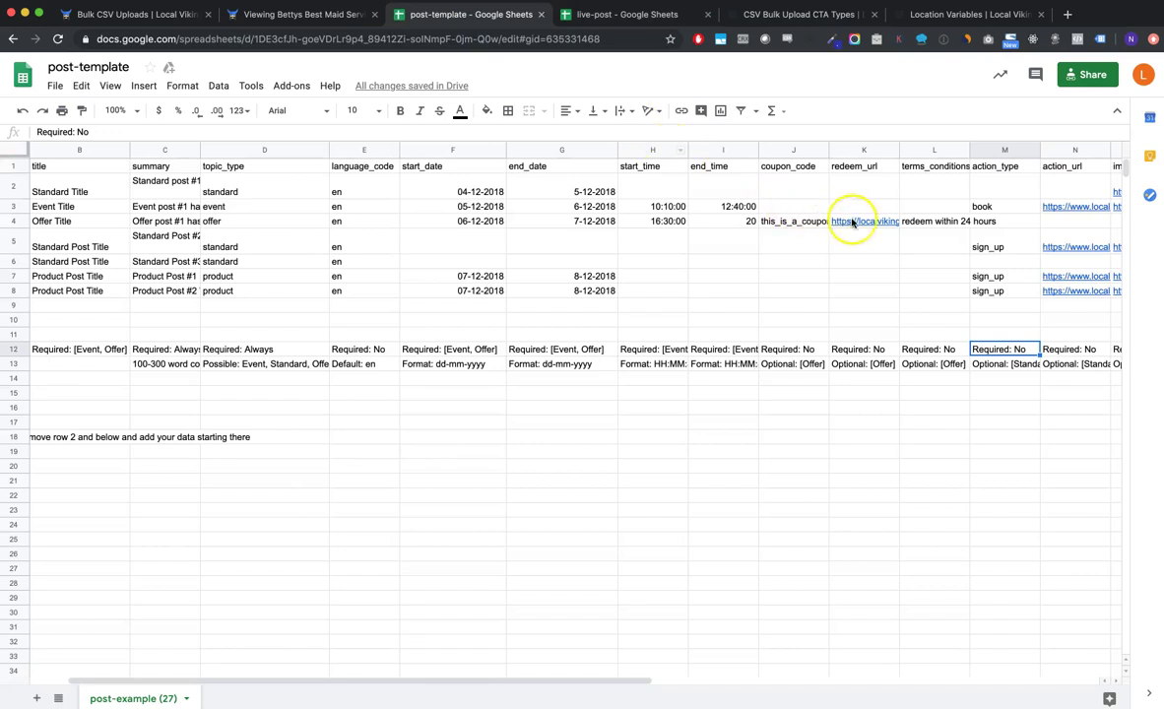
Step: Examine the example action_type and action_url entries of the standard, event and offer posts in rows 2 to 4
left_click(998, 221)
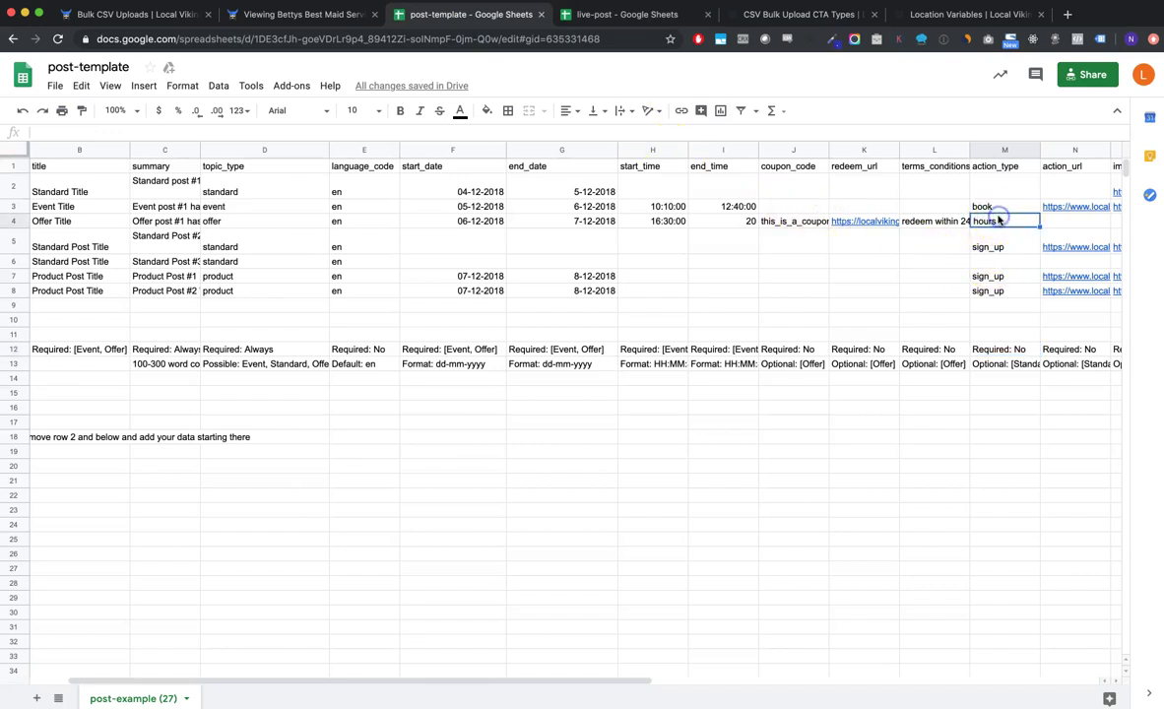
key("Right")
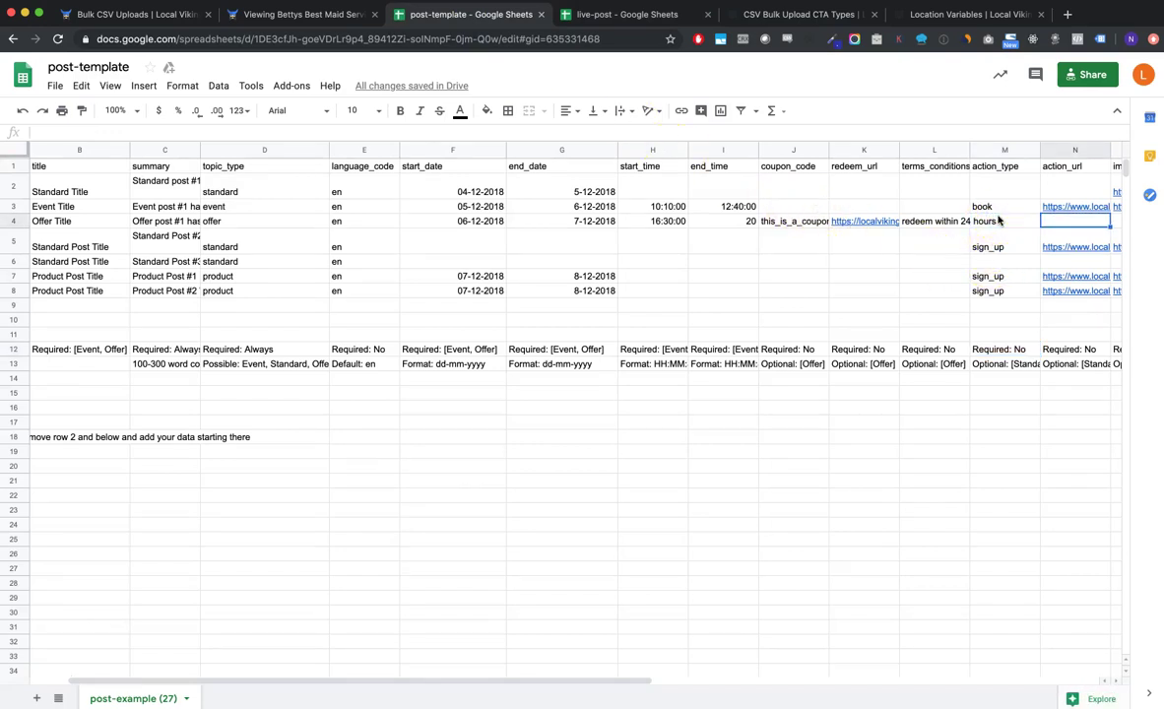
key("Right")
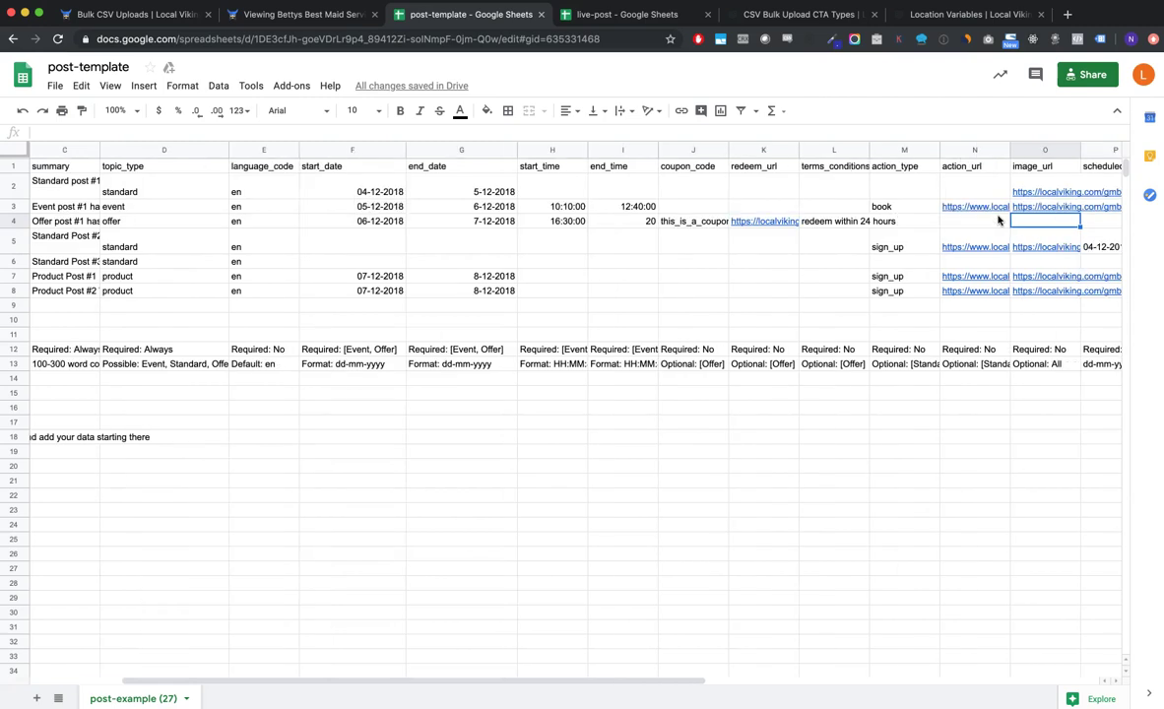
key("Left")
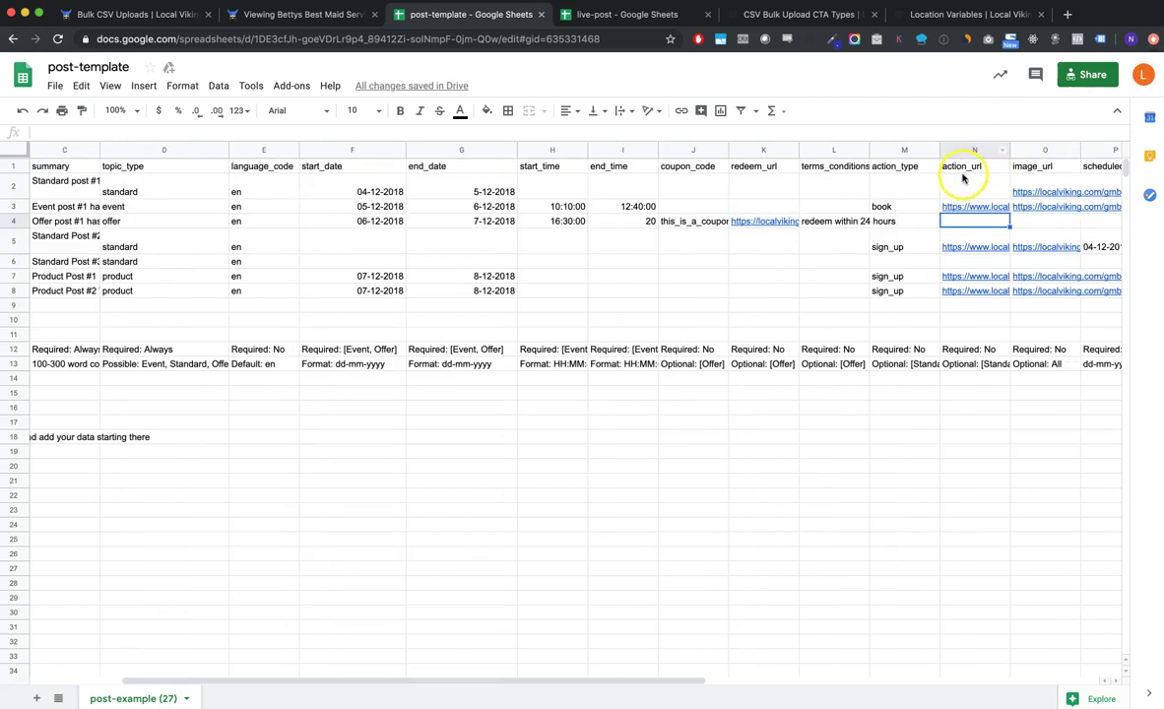
left_click(902, 203)
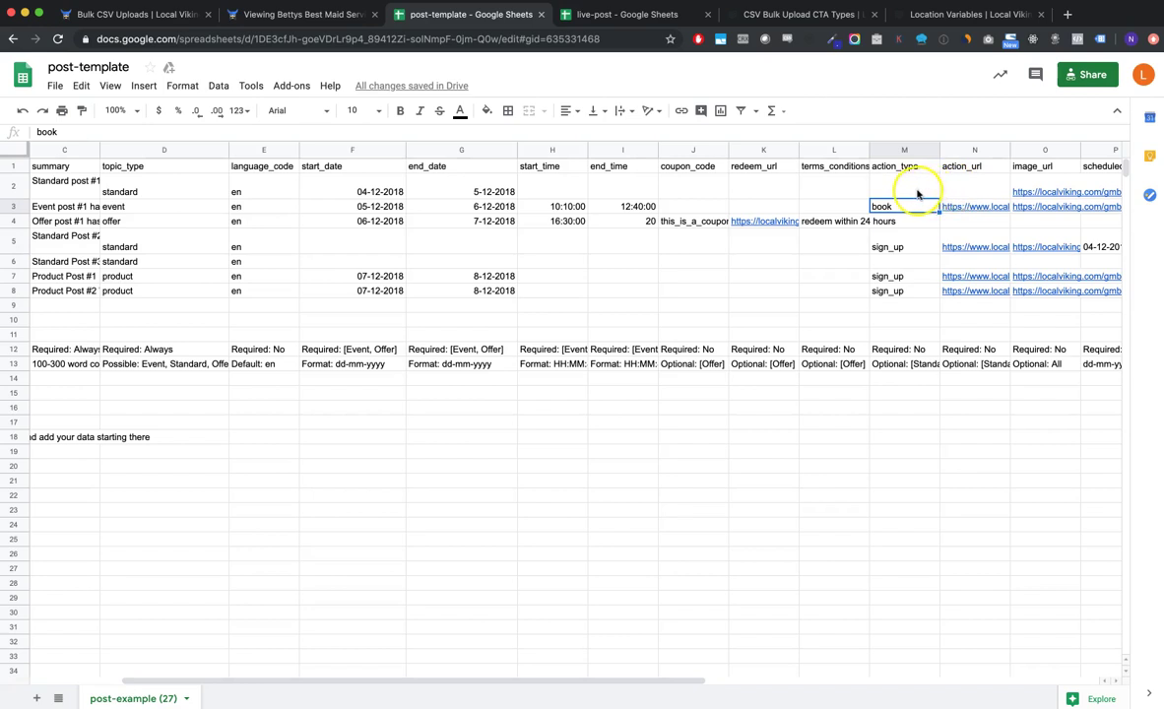
left_click(915, 190)
Step: Inspect the full example image link in the image_url cell of row 2
key("Right")
key("Right")
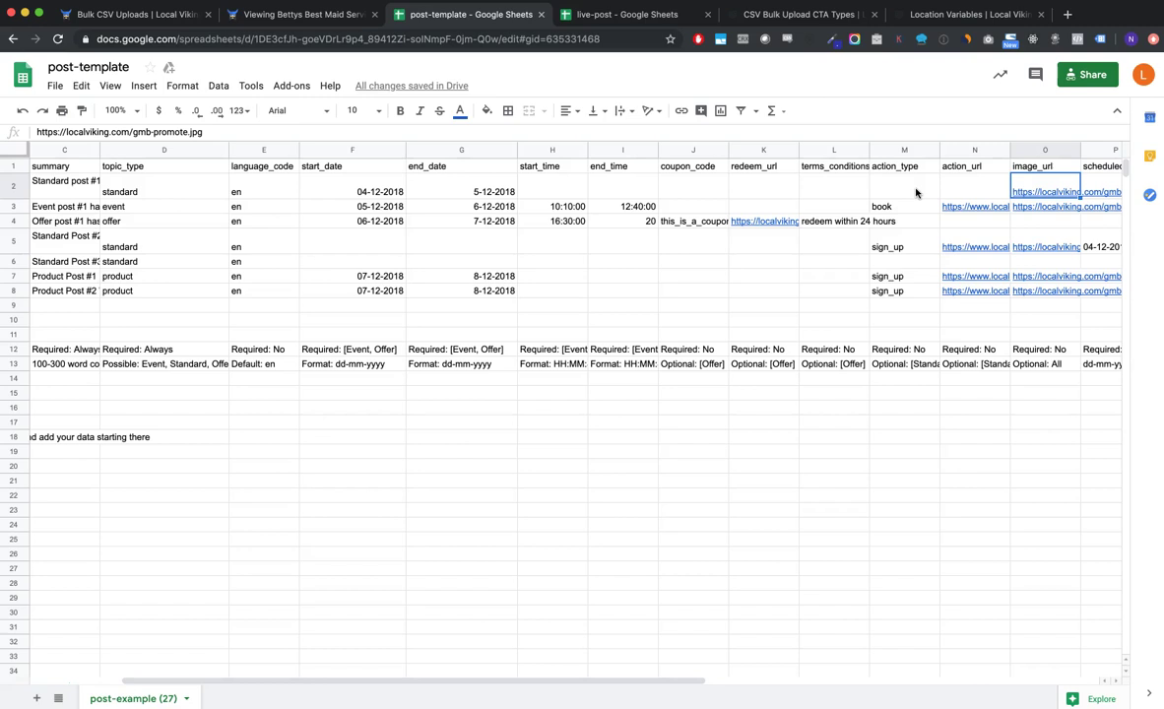
scroll(915, 260, "right", 3)
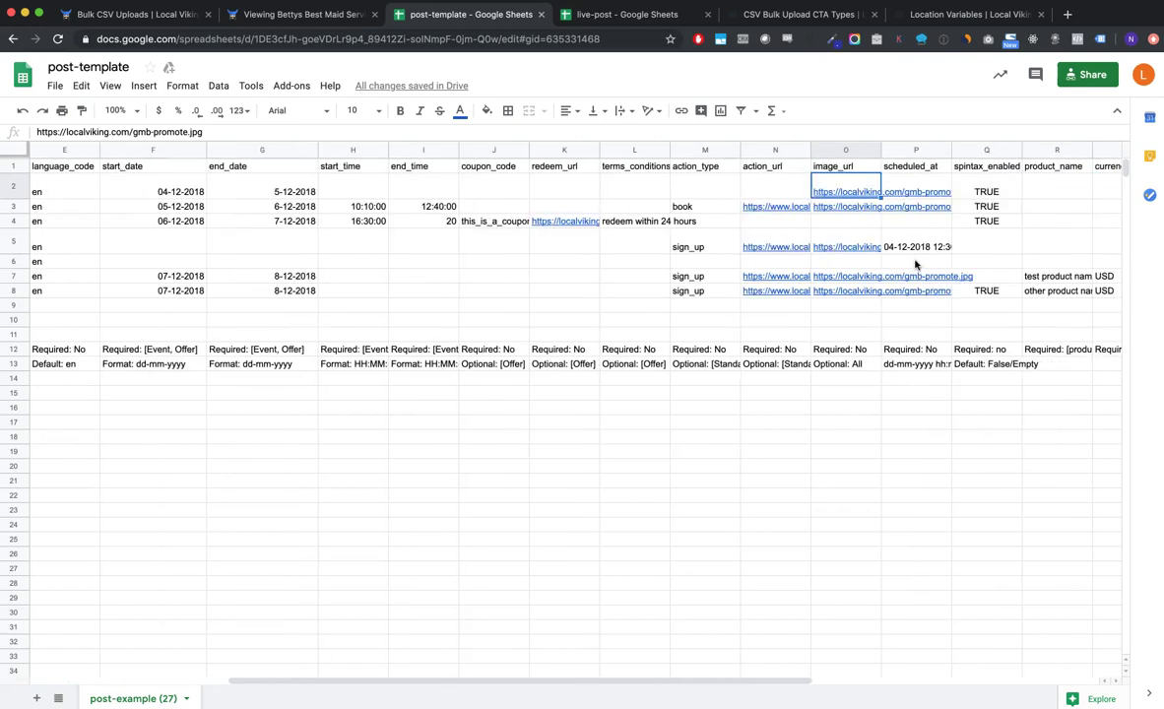
left_click(213, 132)
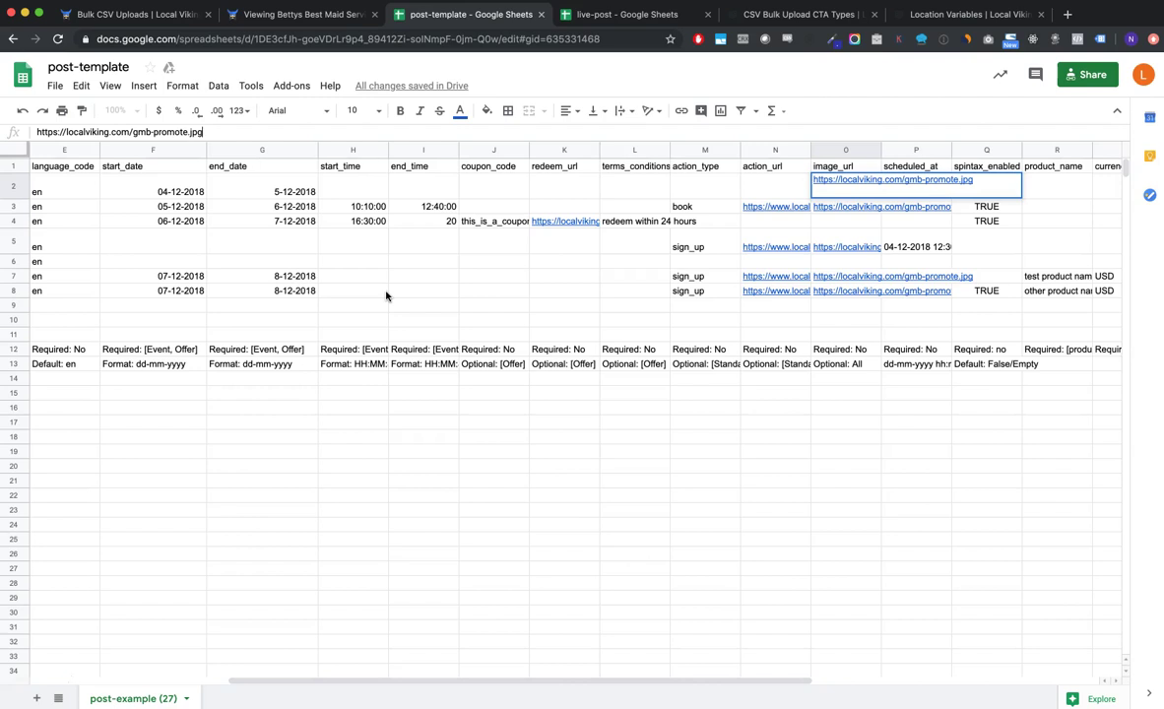
Step: Check the scheduled_at column's requirement note, its example entry in row 5 and its format note in row 13
left_click(918, 348)
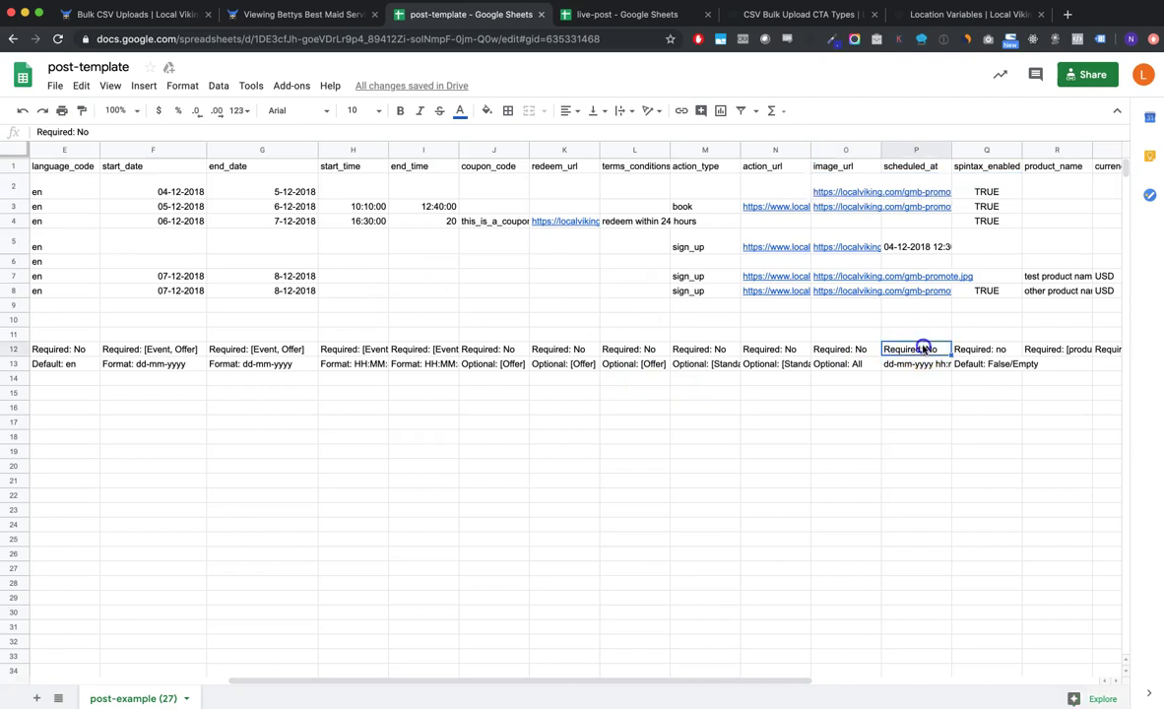
left_click(921, 168)
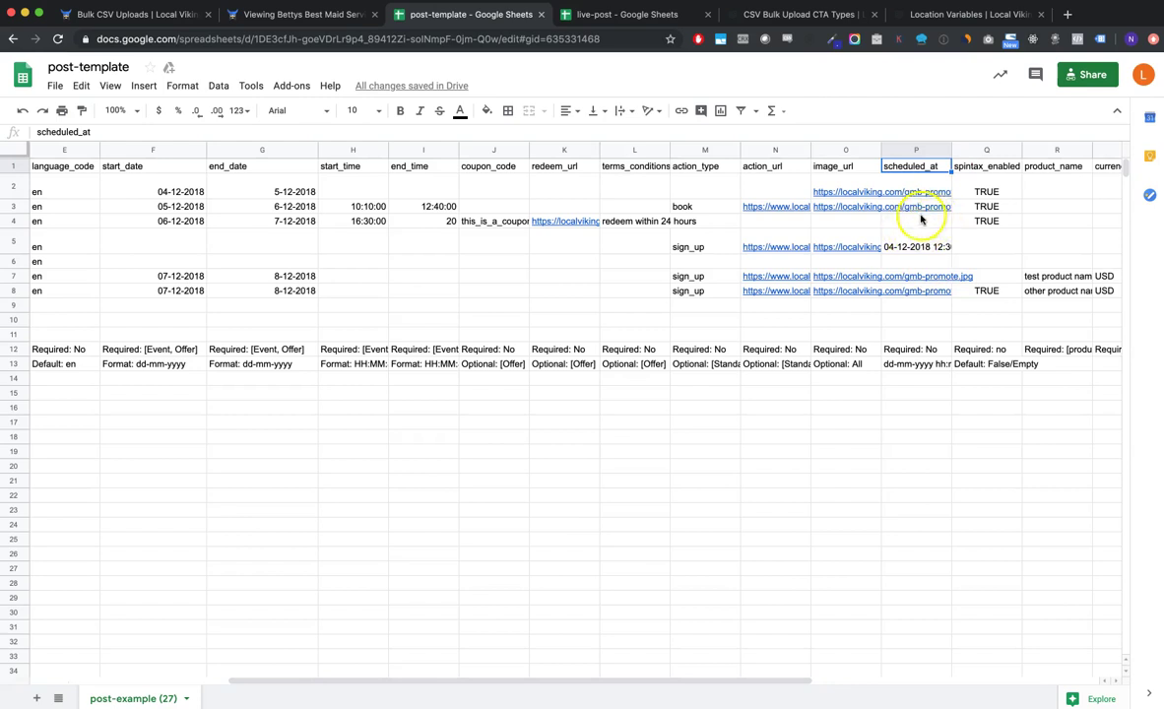
left_click(920, 246)
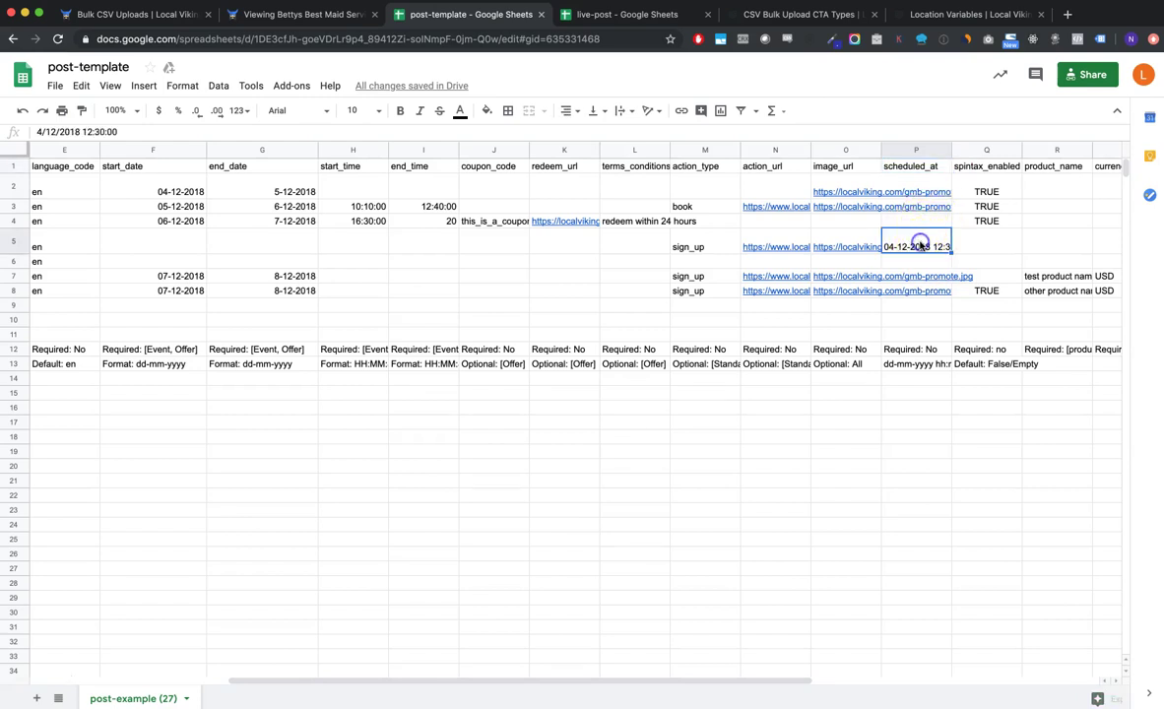
left_click(923, 364)
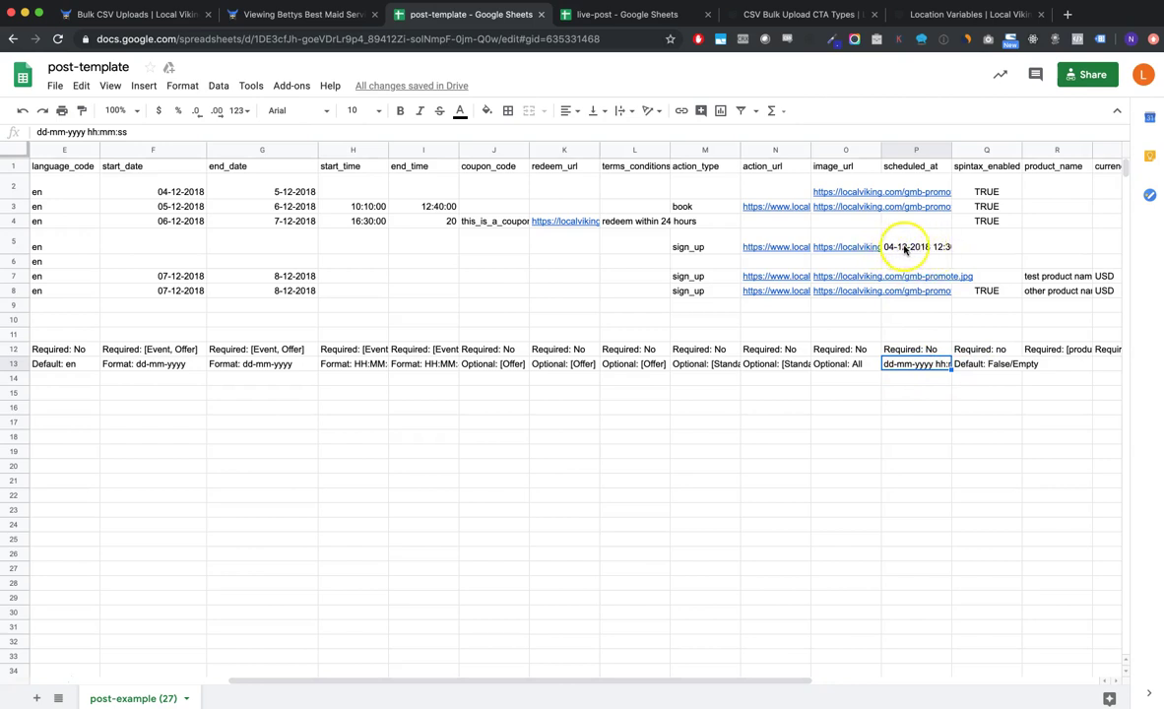
Step: Check the spintax_enabled entries in rows 2 and 3 against the summary column
left_click(986, 191)
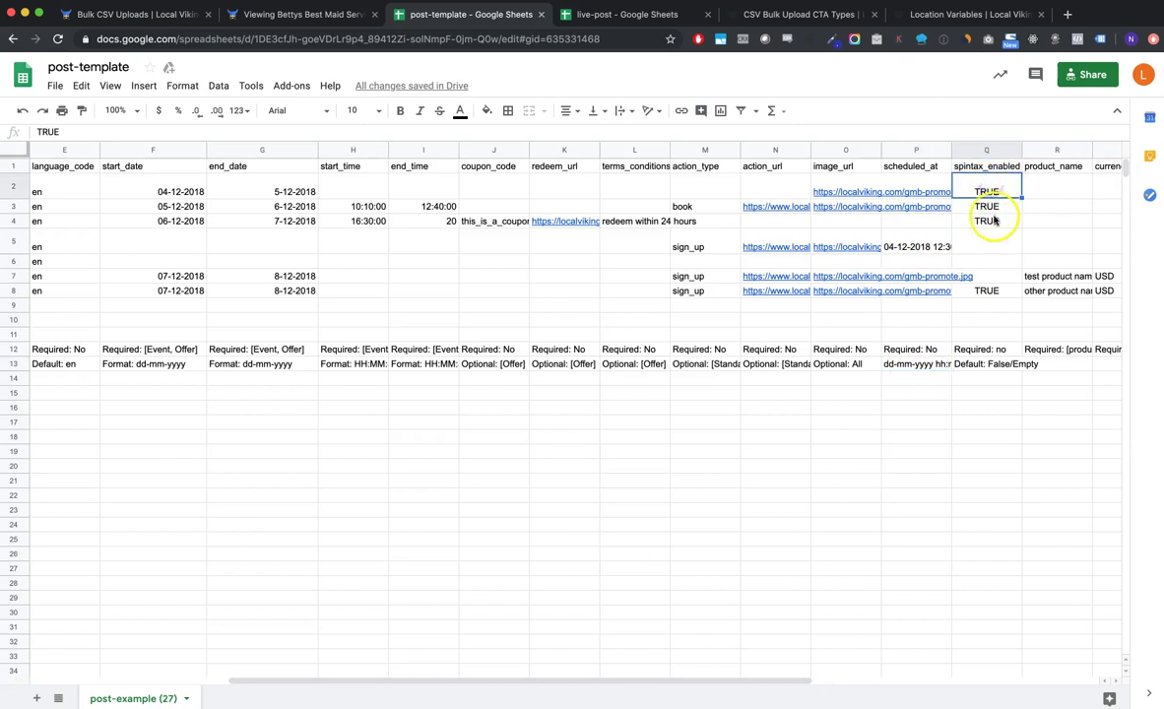
left_click(989, 208)
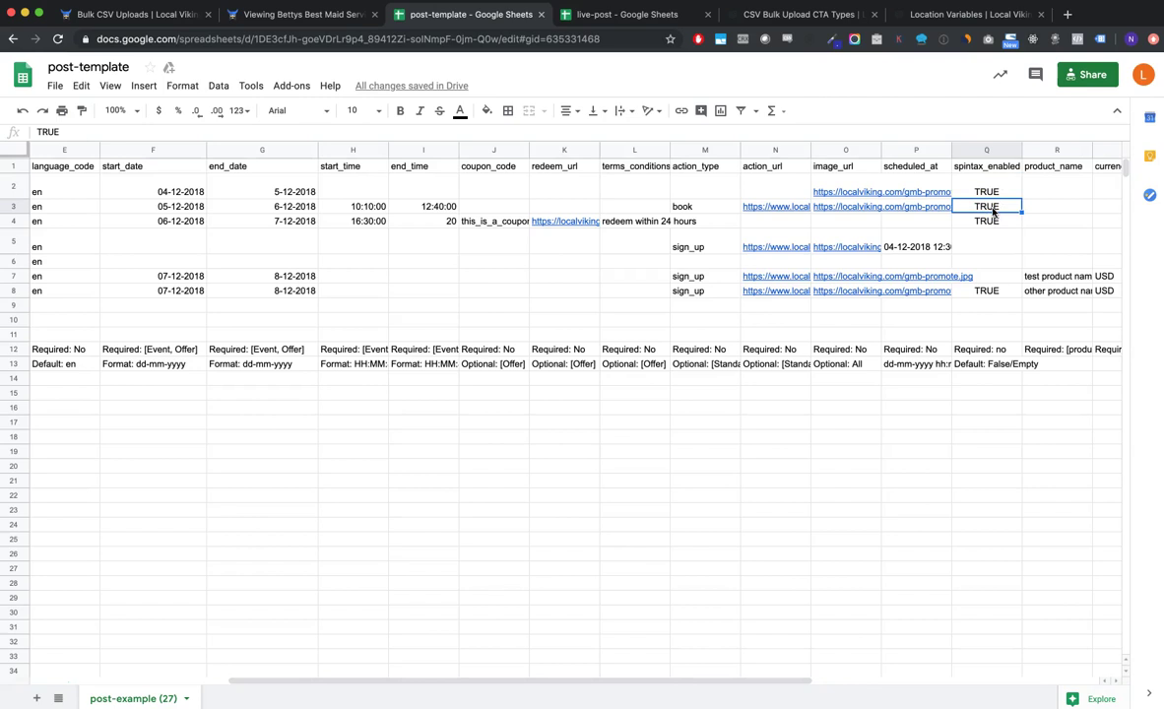
scroll(402, 195, "left", 5)
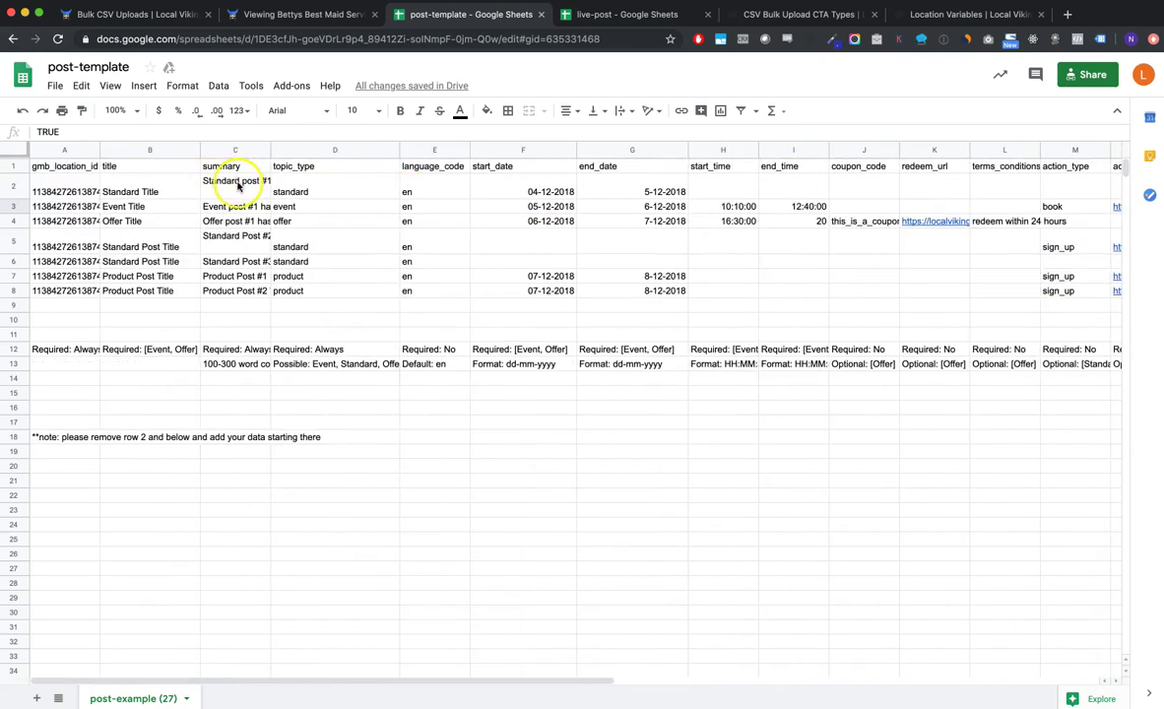
Step: Clear the product_name, currency_code, lower_price and upper_price columns, including their headers, examples and requirement notes
scroll(657, 255, "right", 6)
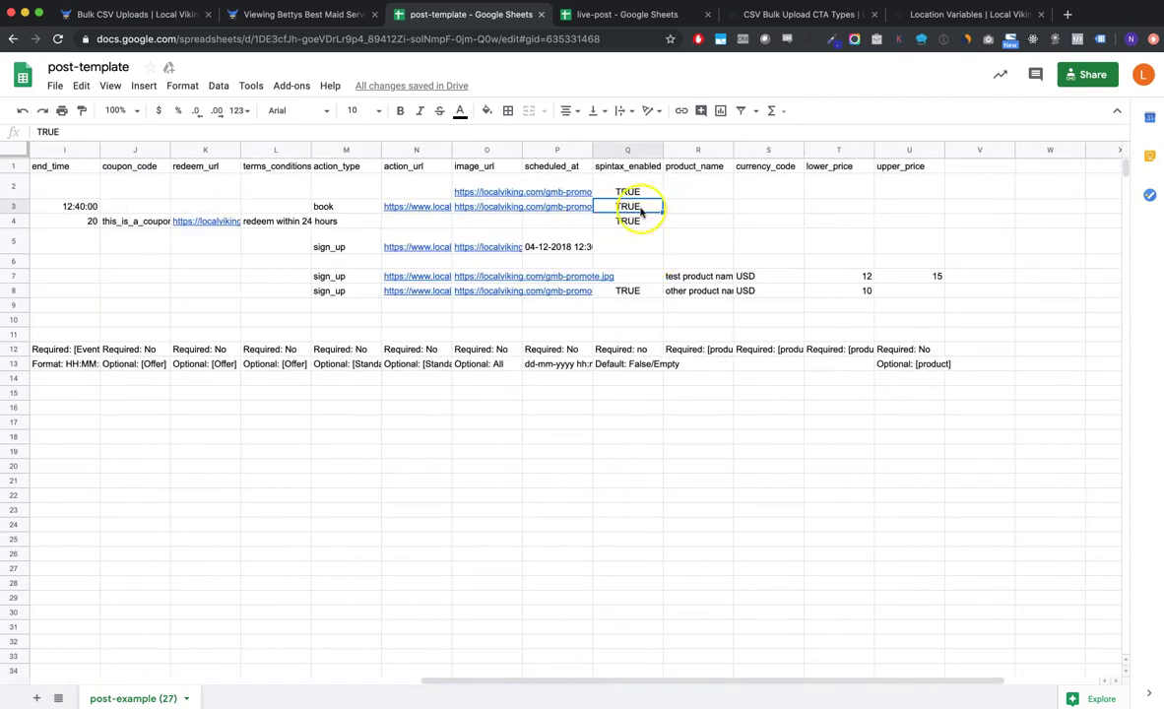
left_click_drag(689, 166, 948, 385)
key("Delete")
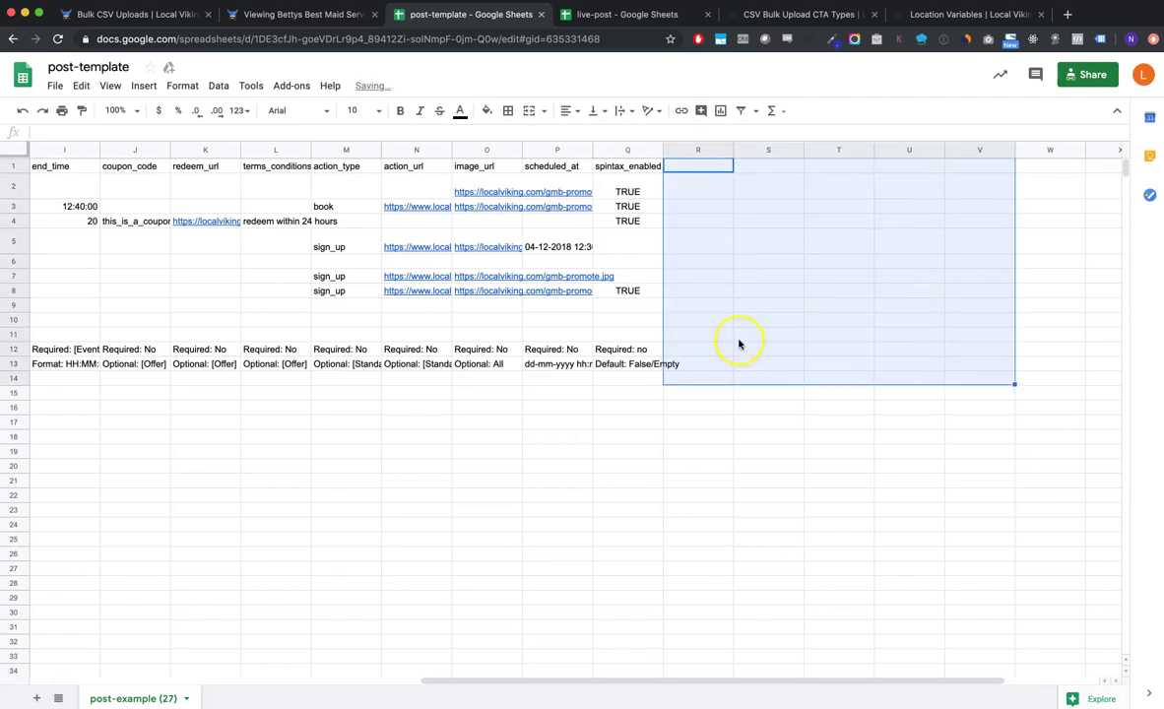
left_click(688, 320)
scroll(688, 325, "left", 1)
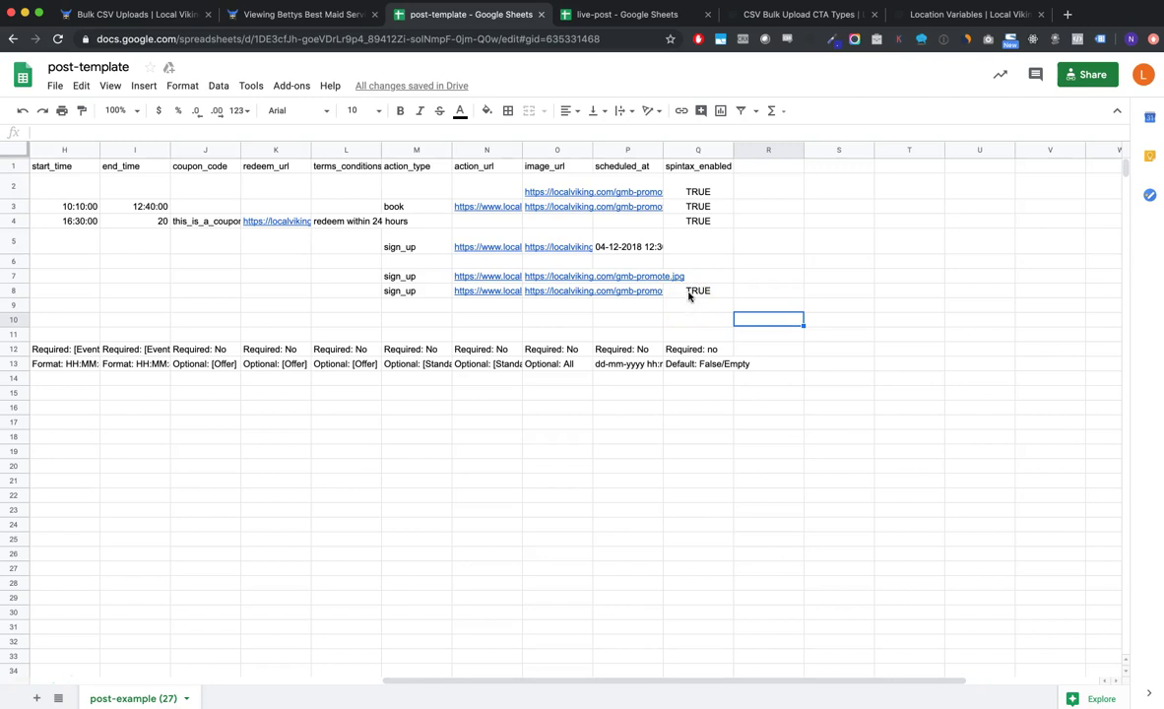
Step: Switch to the live-post spreadsheet and look over the filled-in example posts in rows 2 to 4
left_click(622, 17)
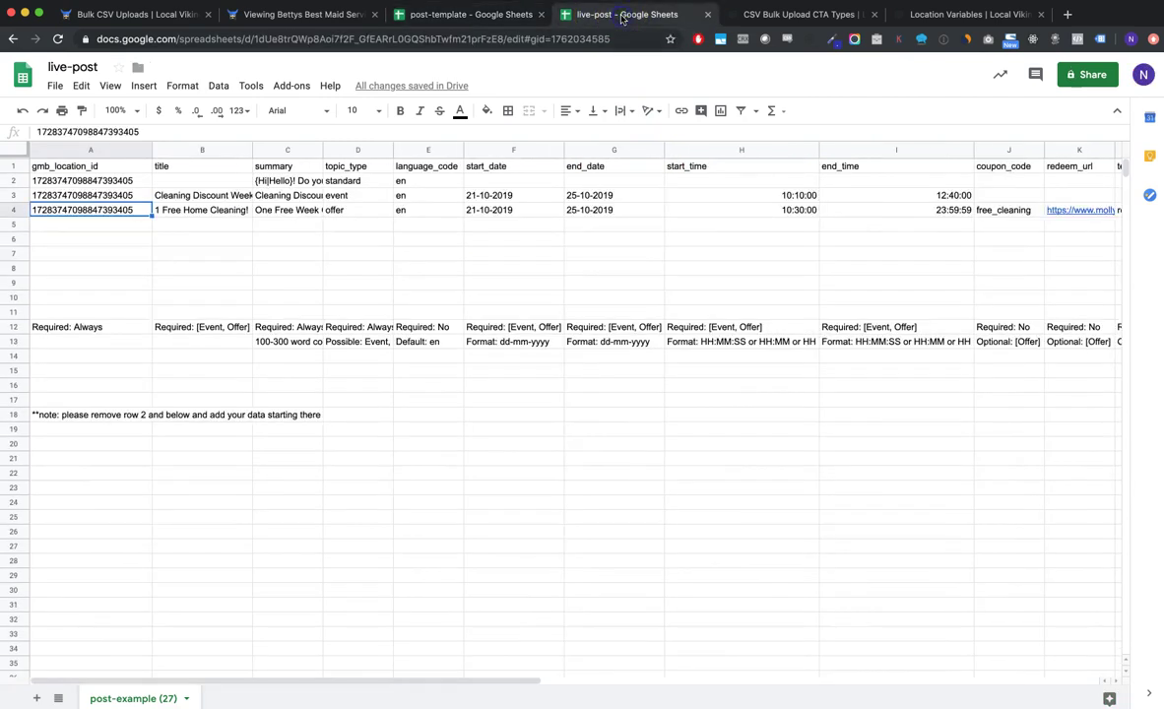
left_click(177, 243)
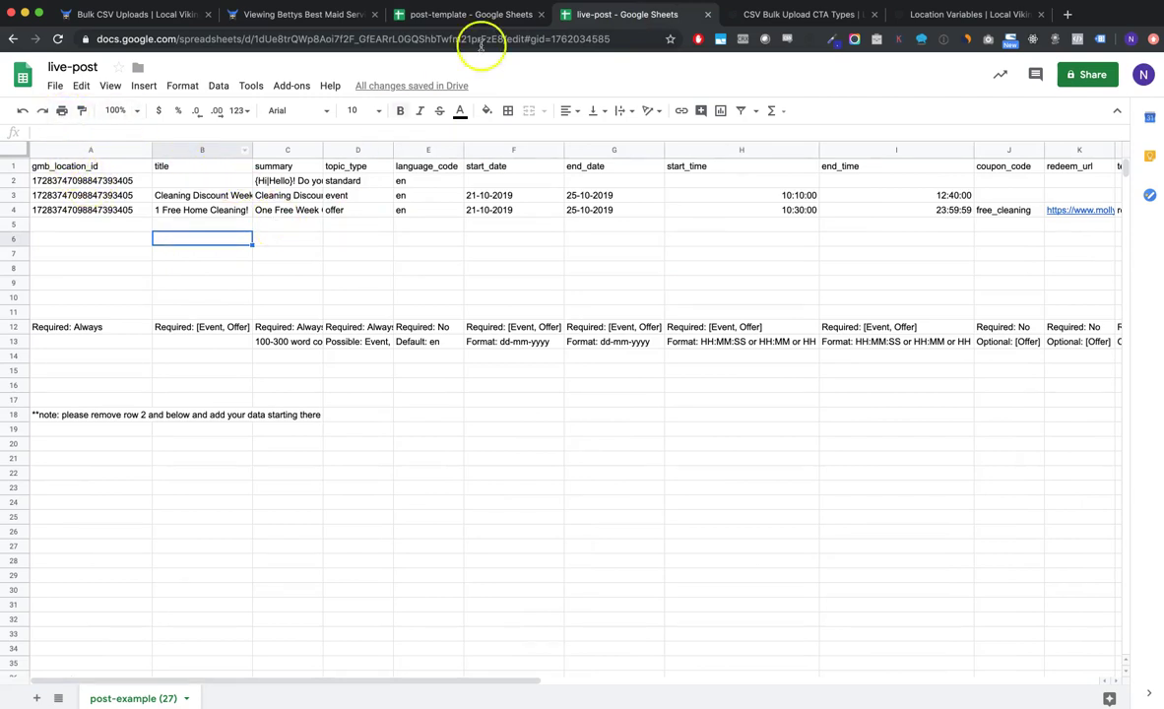
left_click_drag(45, 181, 1033, 268)
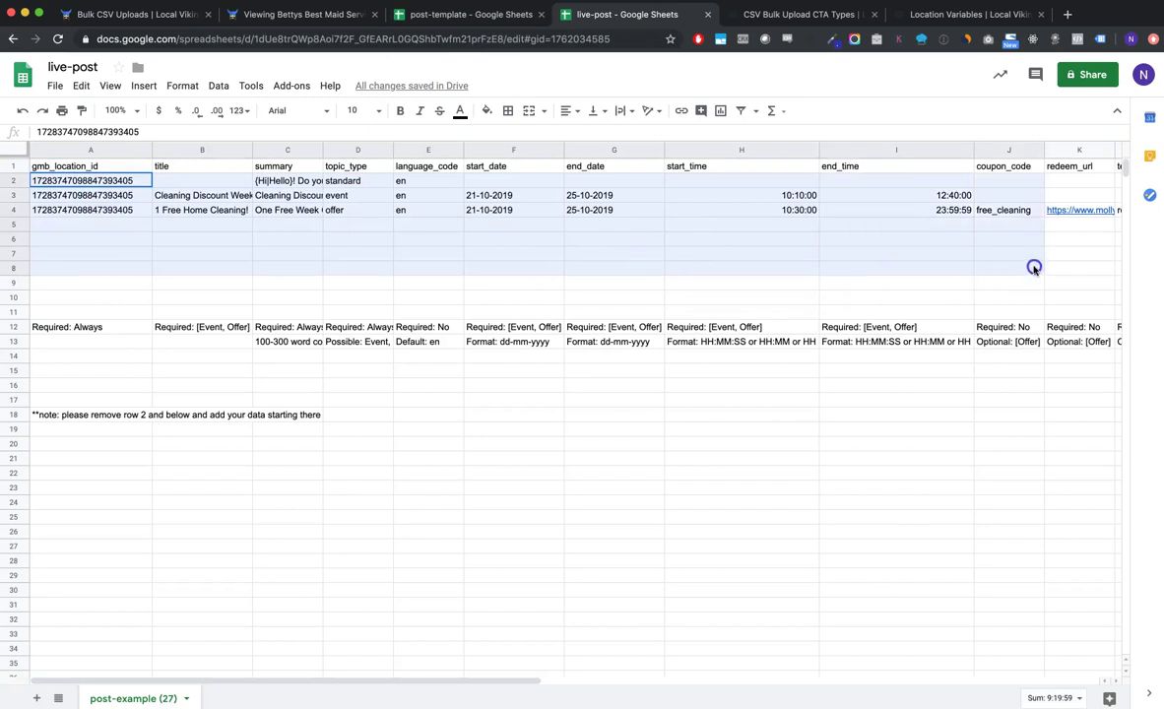
left_click(180, 252)
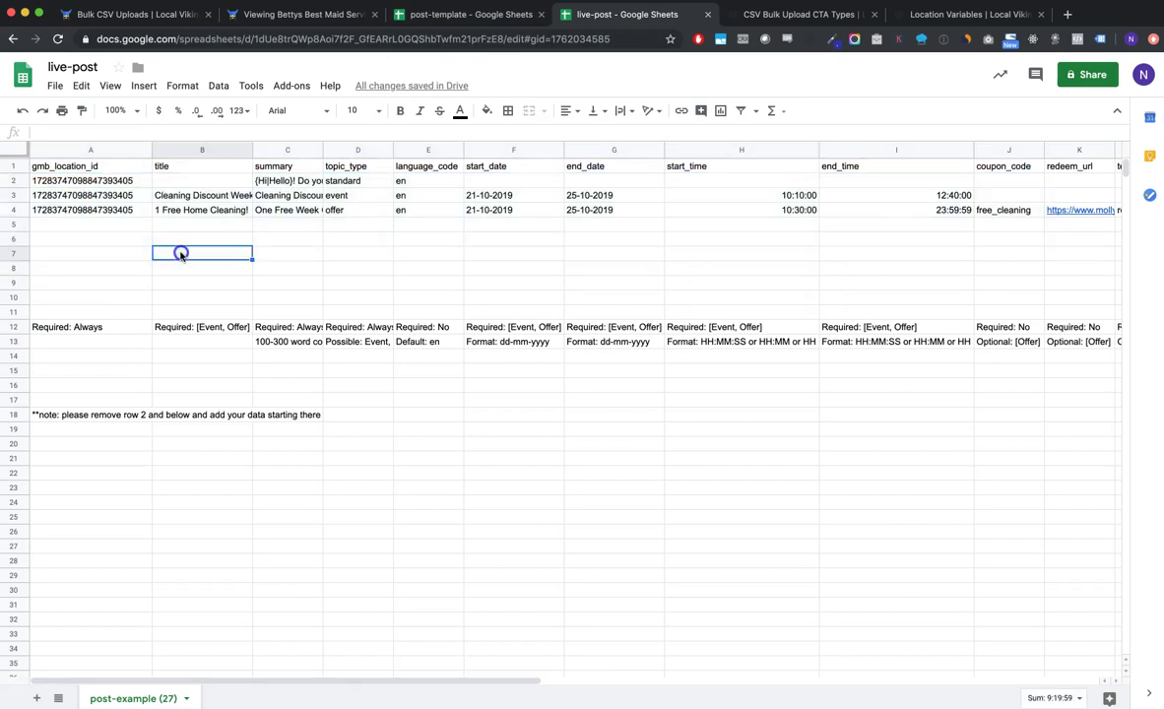
Step: Examine the gmb_location_id and title entries of the standard, event and offer posts in rows 2 to 4
left_click(54, 182)
left_click(124, 195)
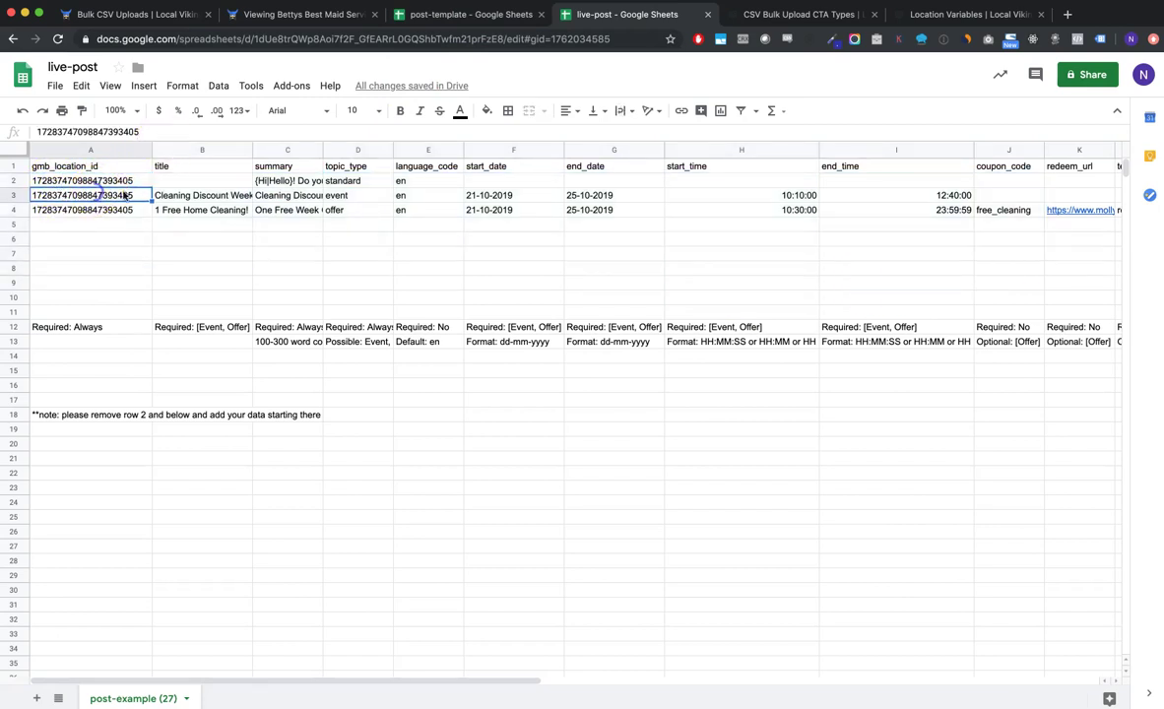
left_click(111, 181)
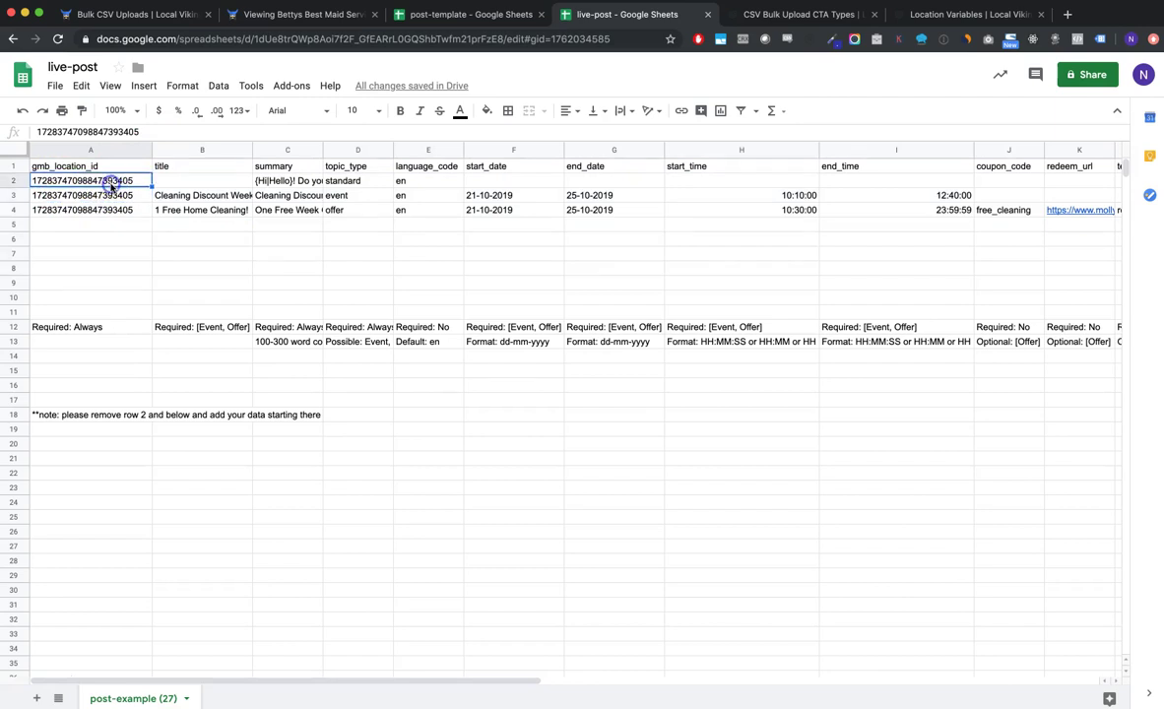
left_click(177, 182)
left_click(194, 196)
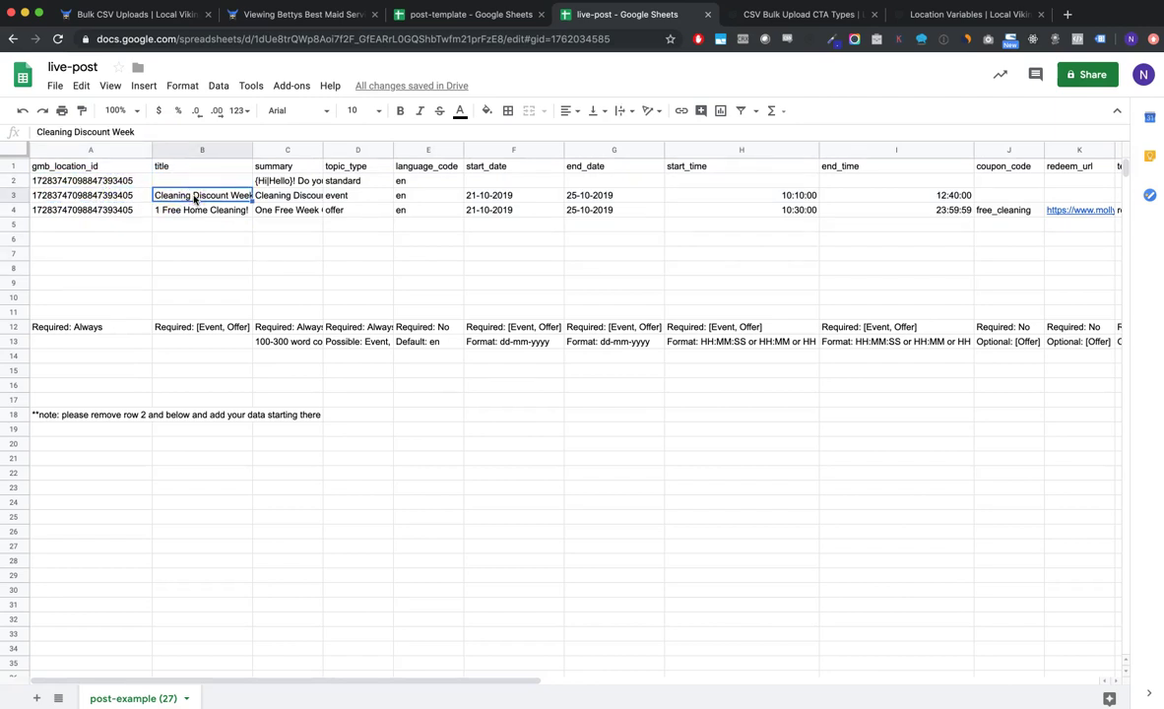
key("Down")
left_click(193, 198)
key("Down")
left_click(193, 198)
Step: Inspect the standard post's summary in row 2 and highlight its {{location.primary_phone}} variable
key("Up")
key("Right")
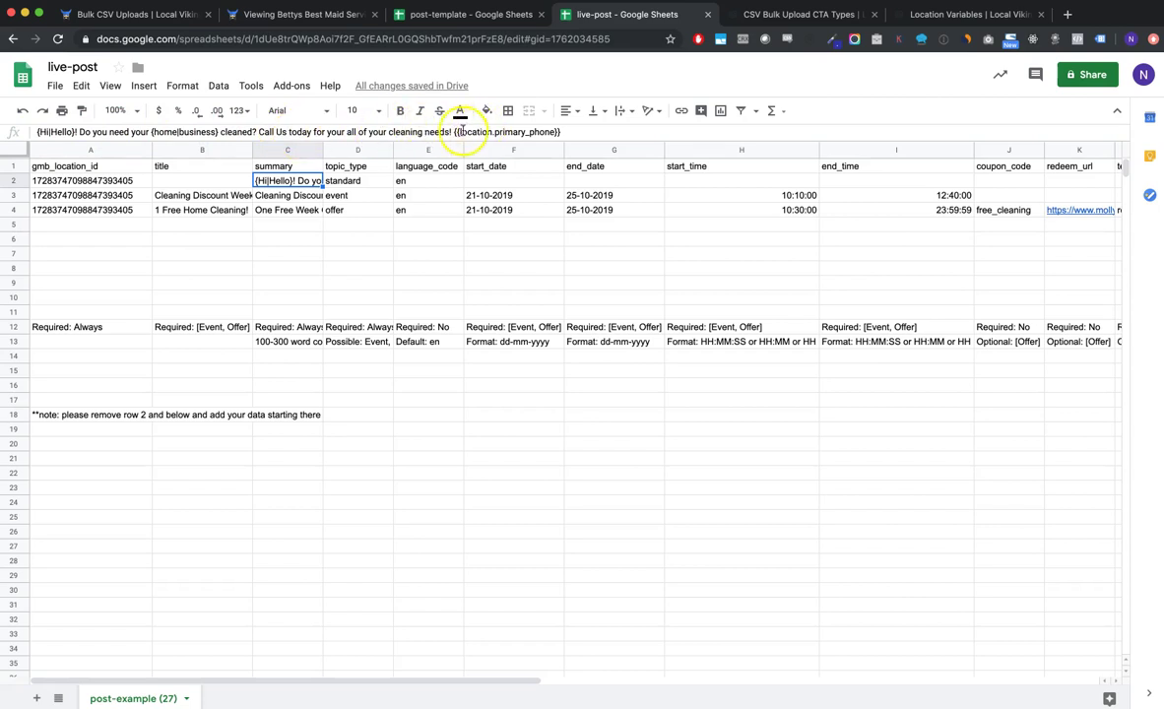
left_click_drag(453, 132, 567, 133)
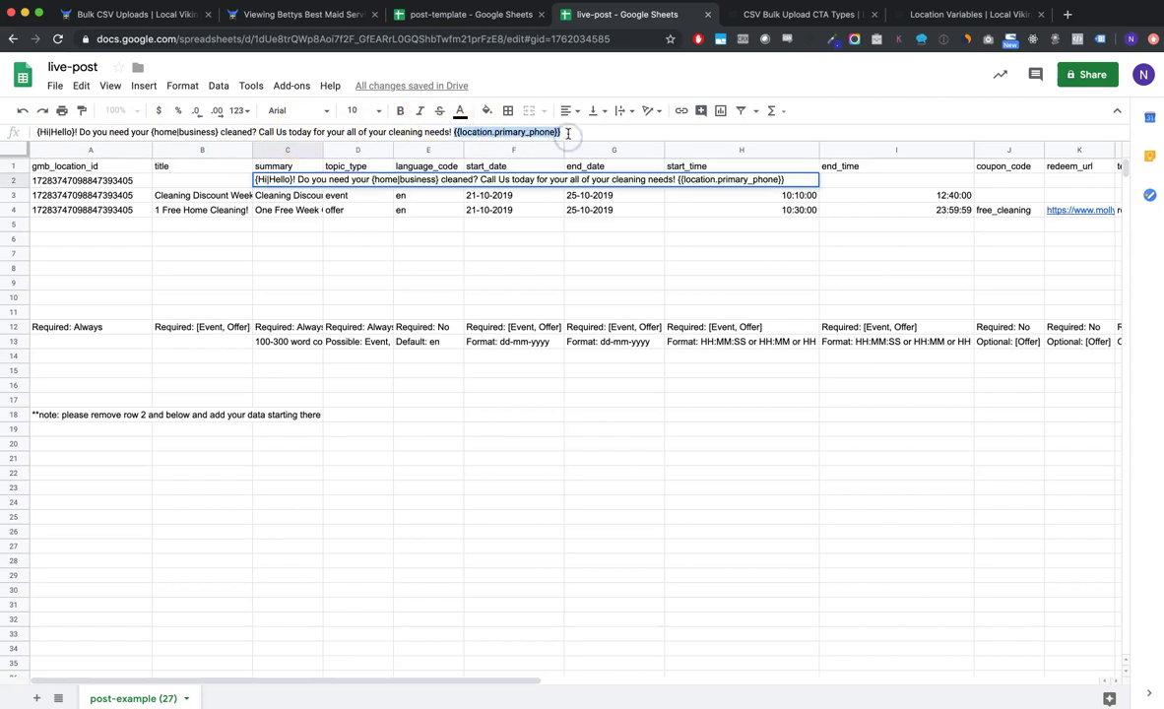
Step: Leave the summary cell and switch to the Location Variables help article, viewing it from its beginning
left_click(448, 255)
left_click(938, 14)
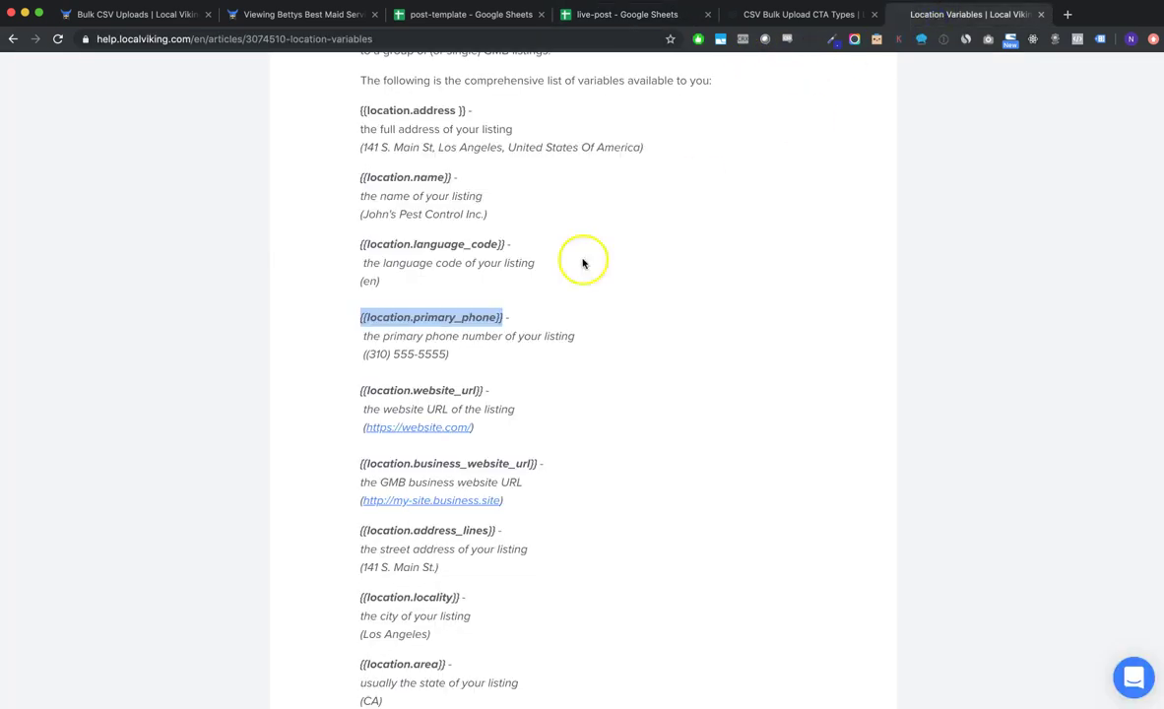
left_click(501, 307)
scroll(502, 308, "up", 5)
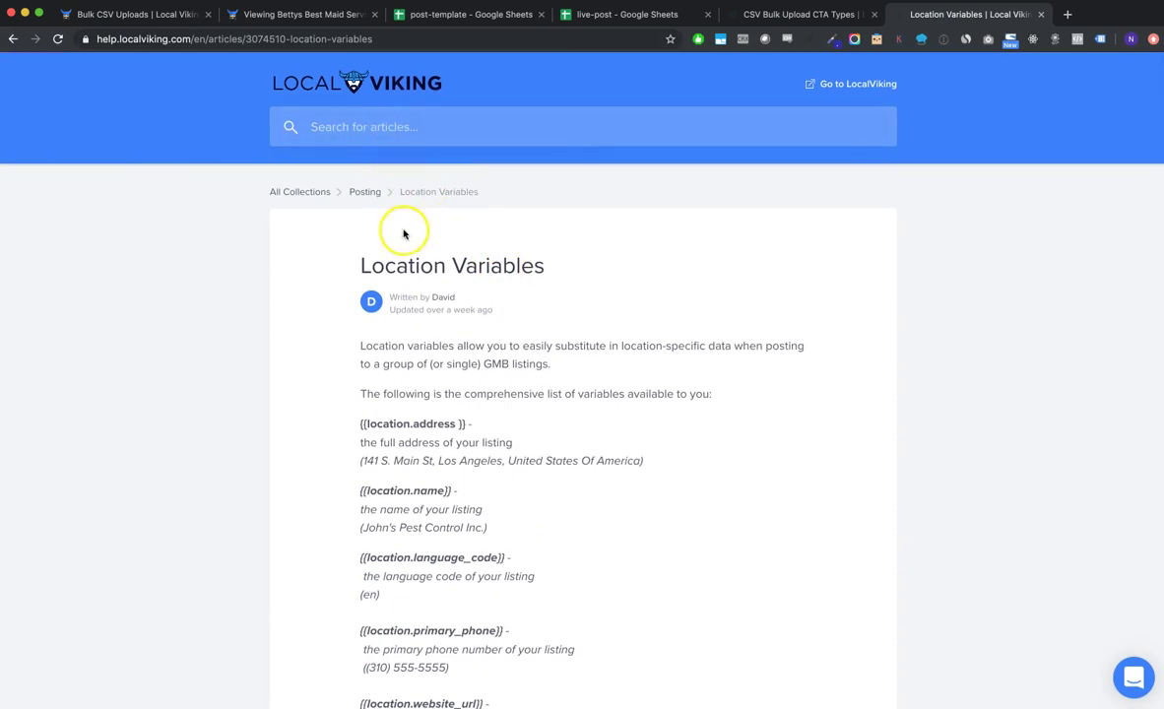
scroll(447, 286, "down", 2)
scroll(377, 370, "down", 1)
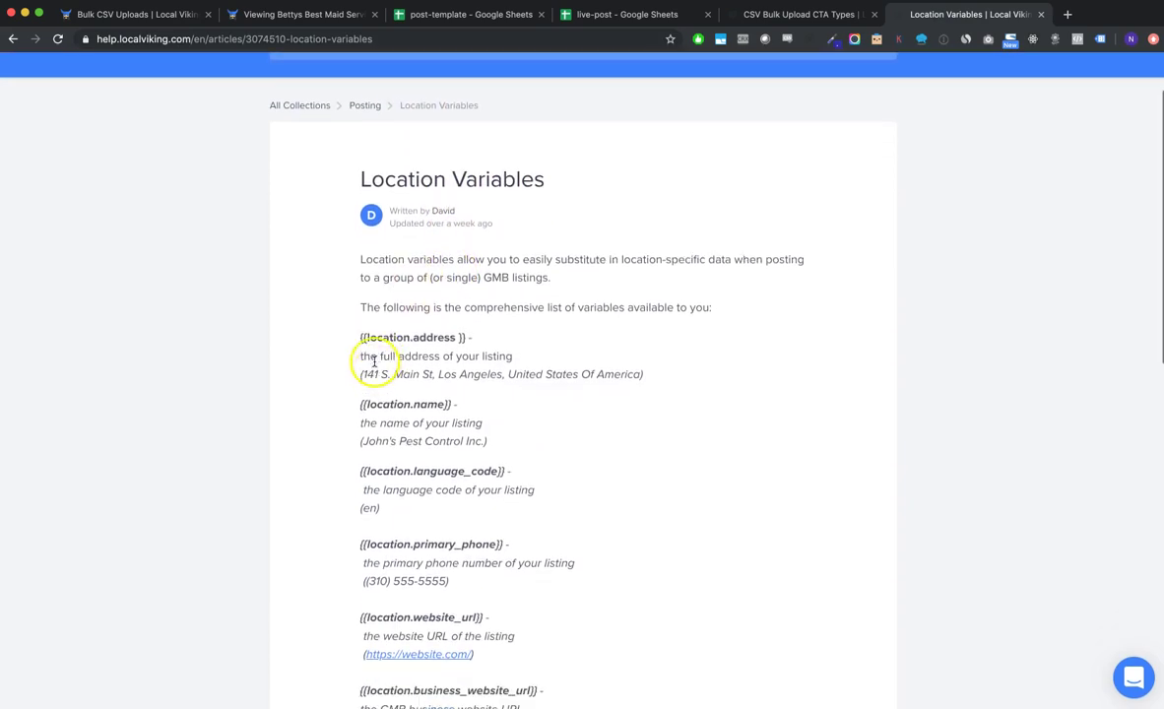
Step: Read through the location variables, highlighting address, name, language_code, primary_phone and website_url one after another
left_click_drag(358, 337, 464, 336)
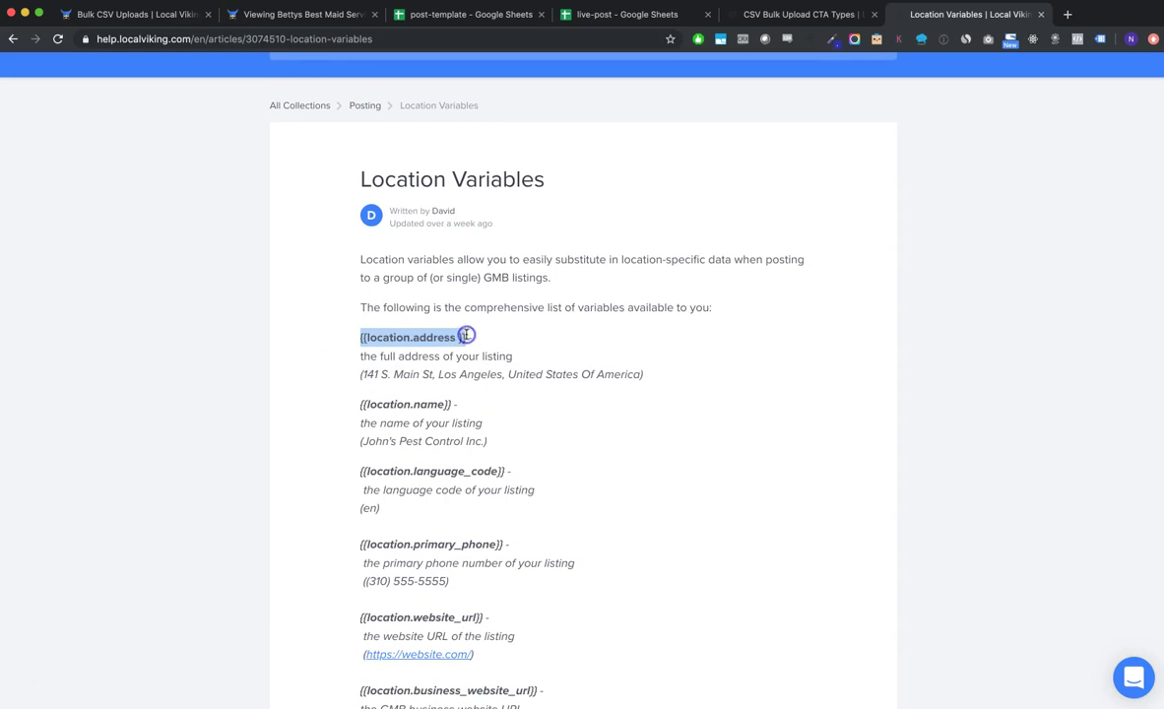
scroll(464, 335, "down", 2)
left_click_drag(360, 329, 455, 321)
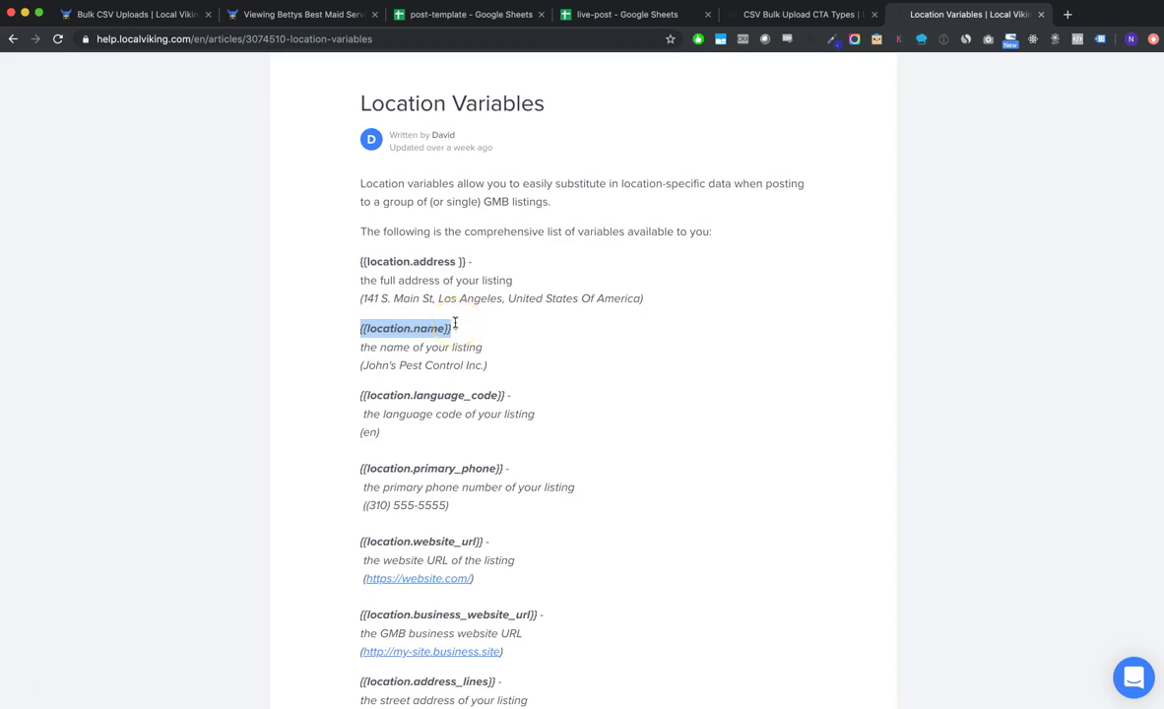
left_click_drag(360, 395, 499, 394)
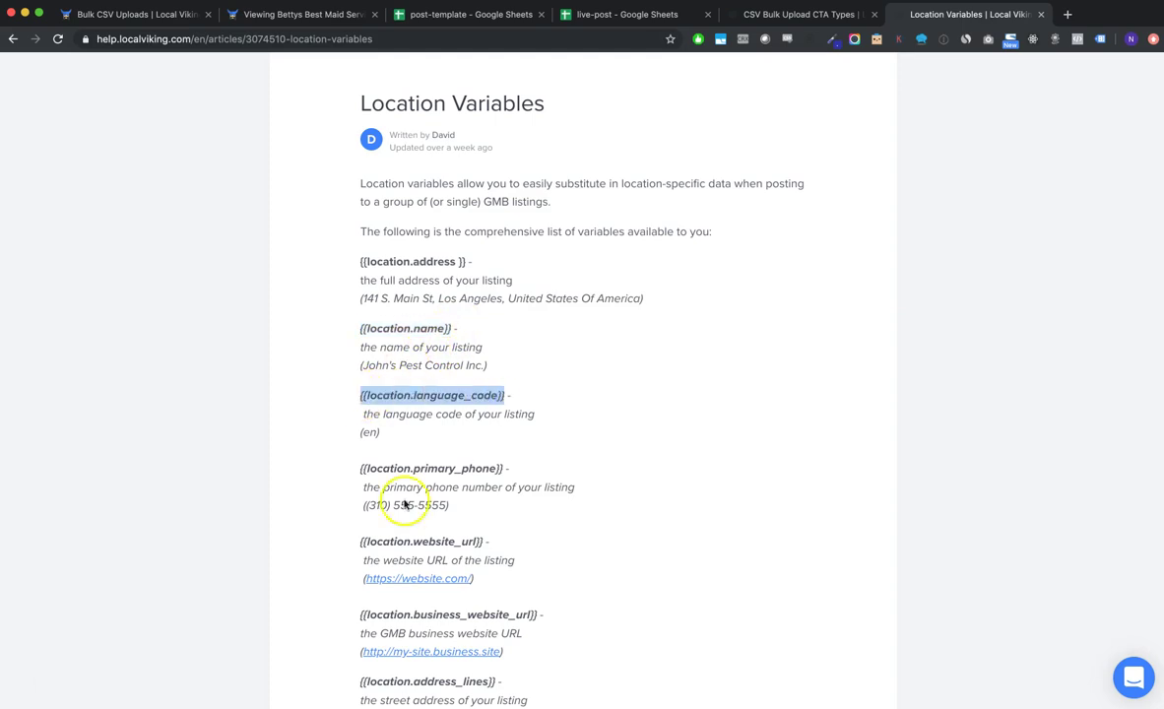
left_click_drag(360, 469, 505, 469)
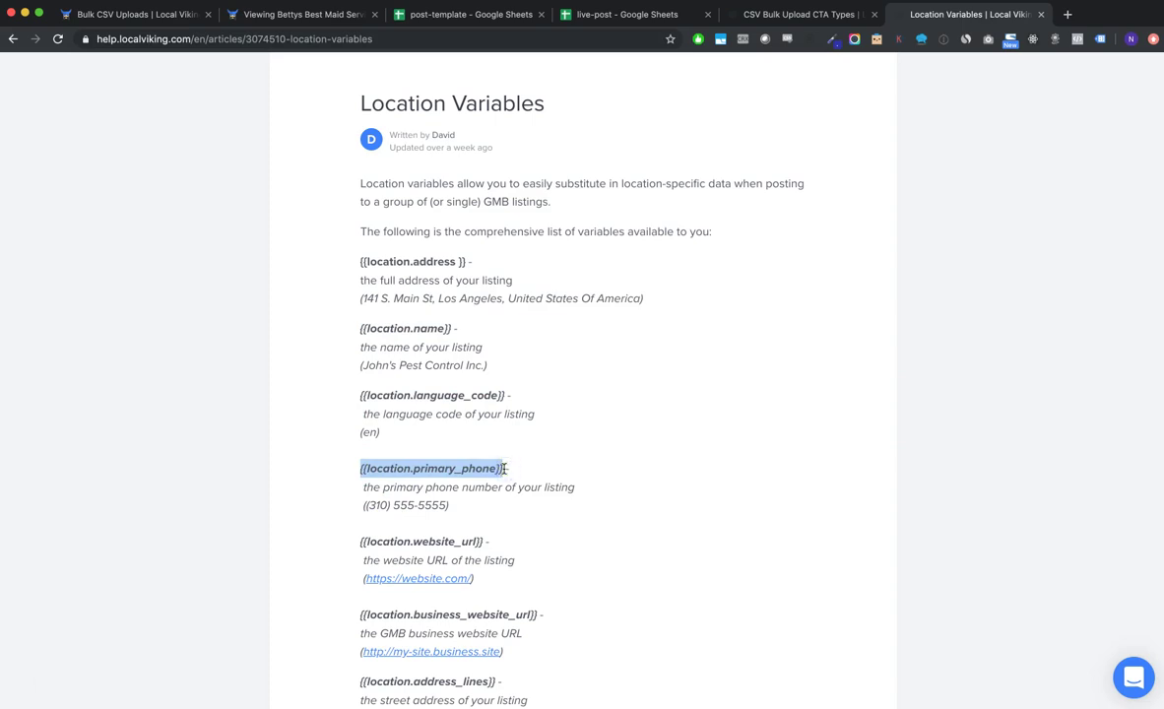
scroll(505, 469, "down", 1)
left_click_drag(359, 502, 479, 502)
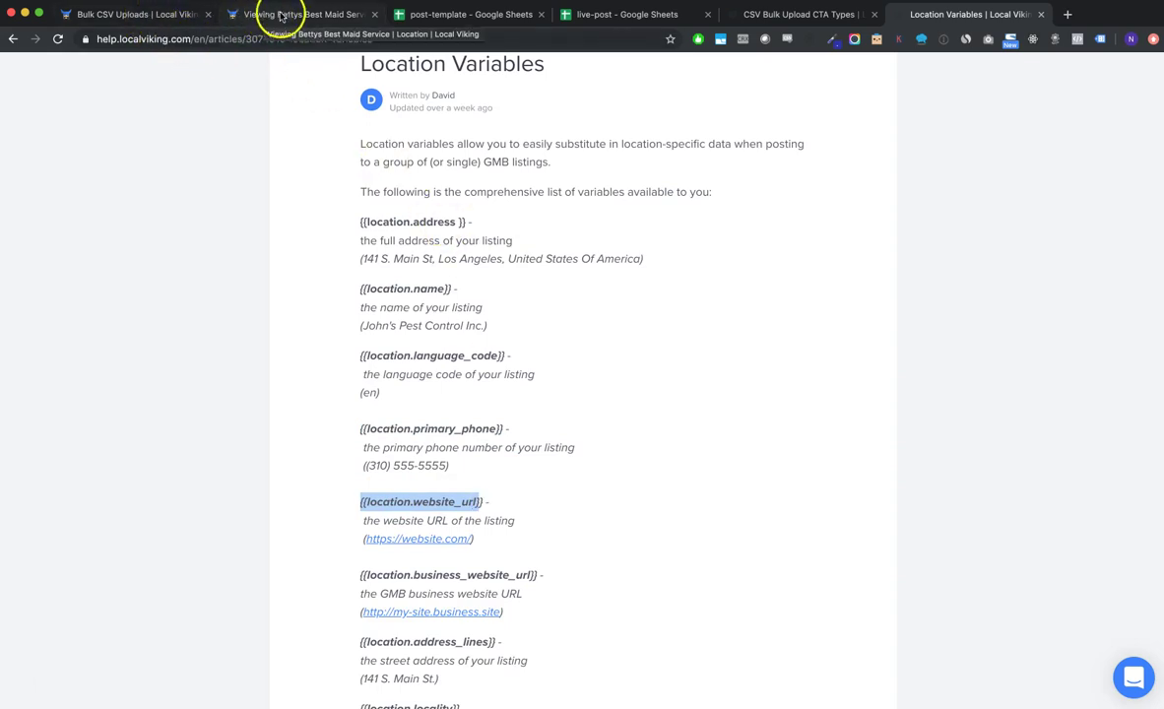
Step: Return to the live-post spreadsheet and inspect the event post's start_date and end_date in row 3
left_click(598, 16)
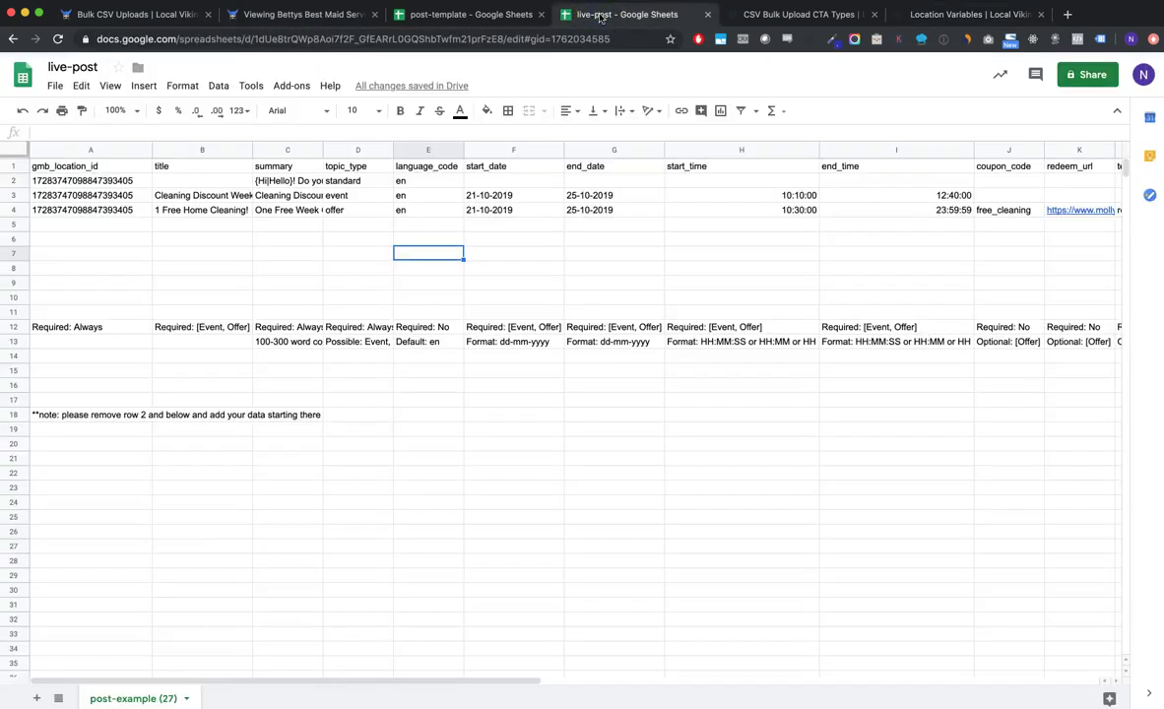
left_click(455, 226)
key("Tab")
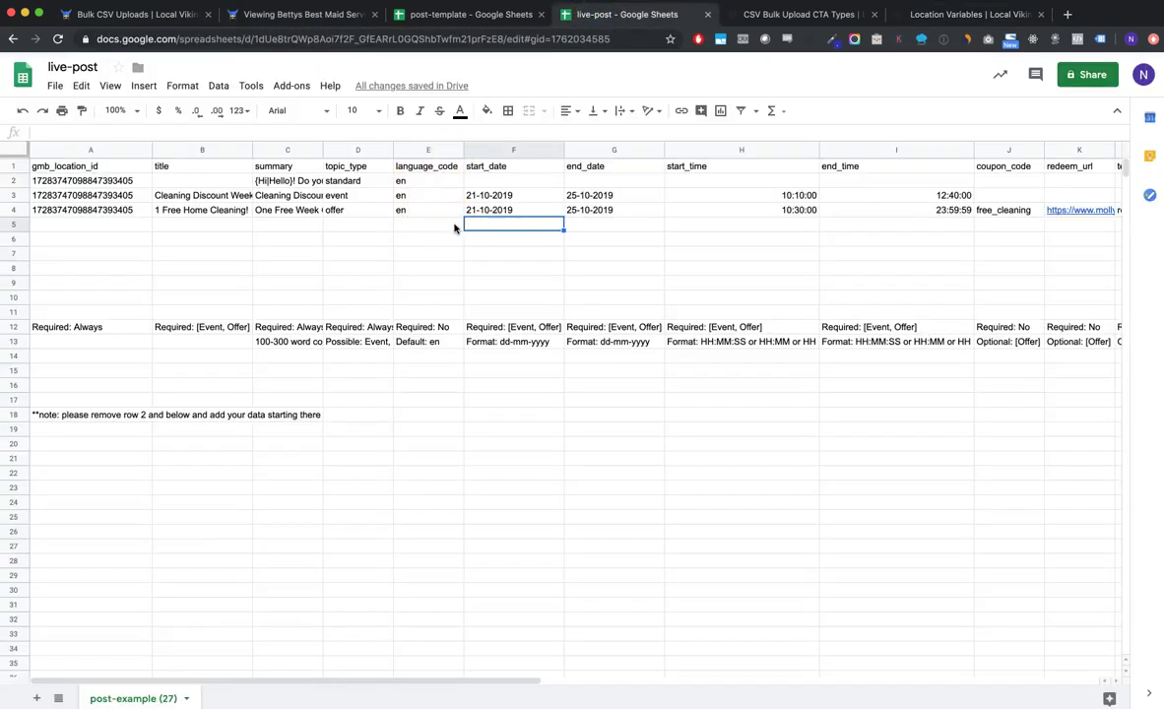
key("Up")
key("Up")
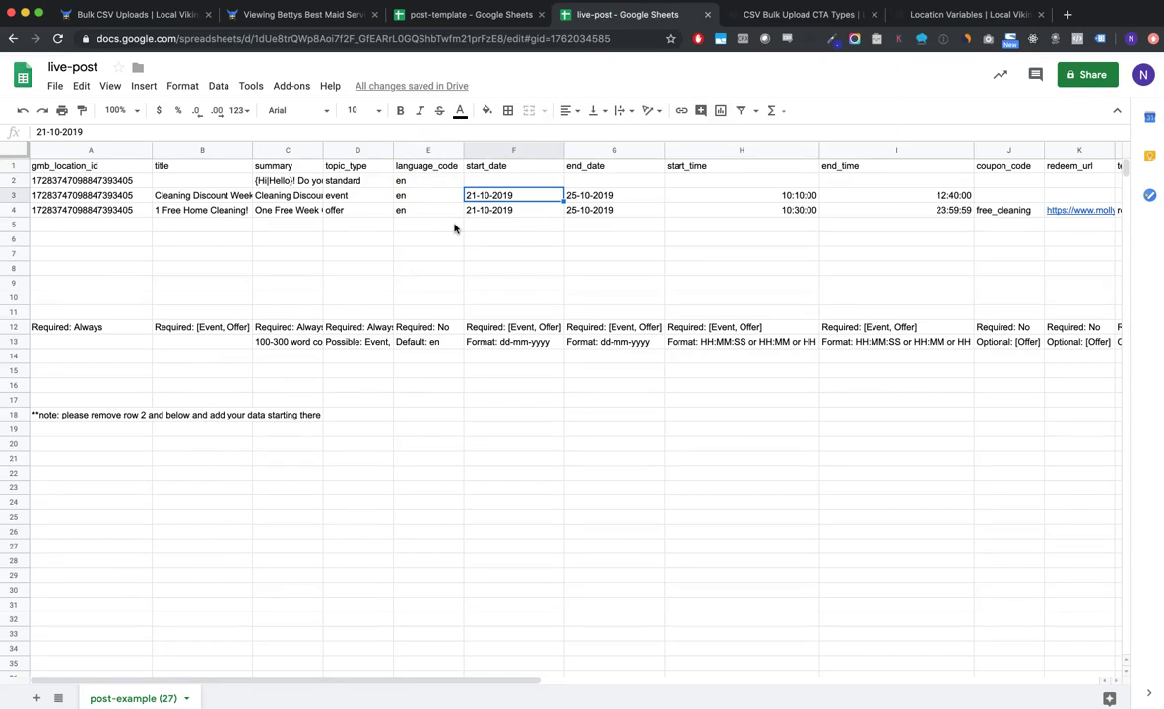
key("Right")
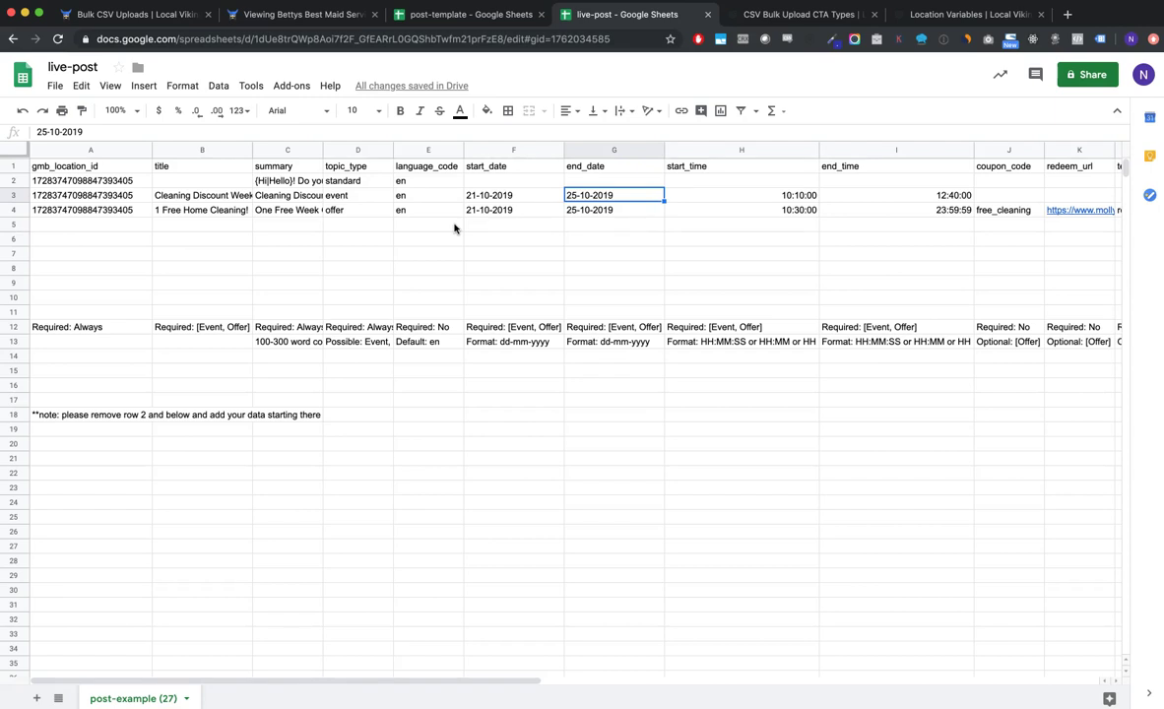
Step: Compare the topic_type entries in rows 2 to 4 and read the summaries of the event and offer posts
key("Left")
key("Left")
key("Left")
key("Left")
key("Right")
key("Up")
key("Up")
key("Down")
key("Down")
key("Down")
key("Up")
key("Left")
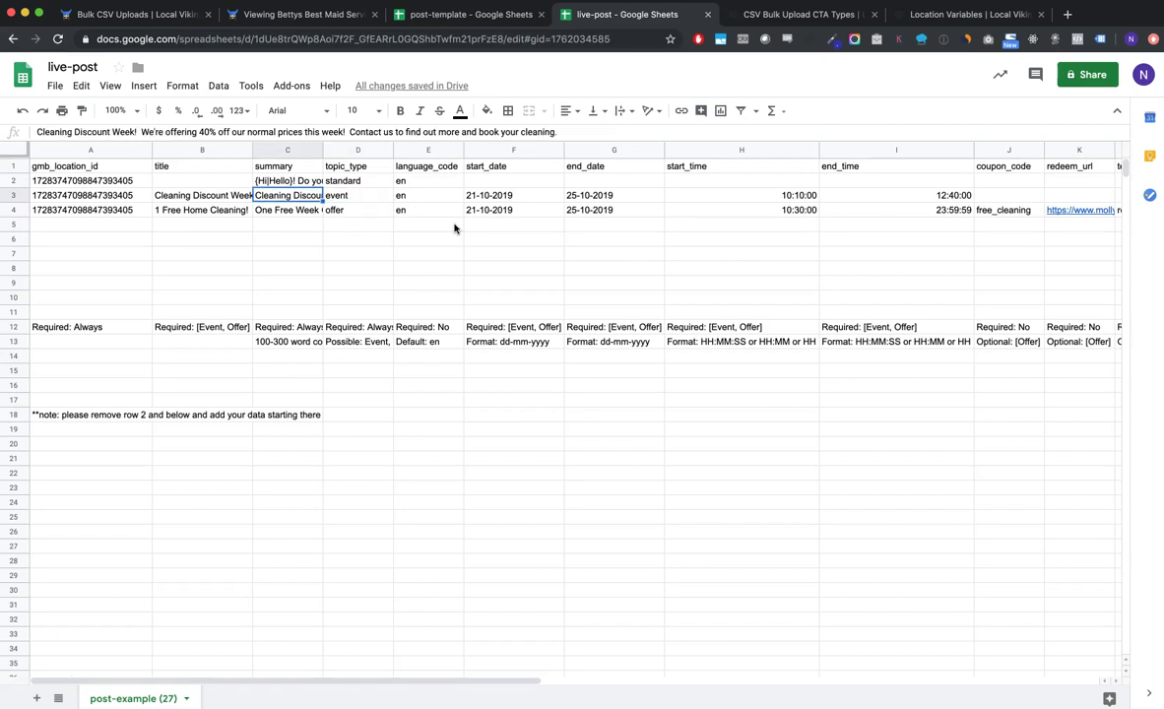
key("Down")
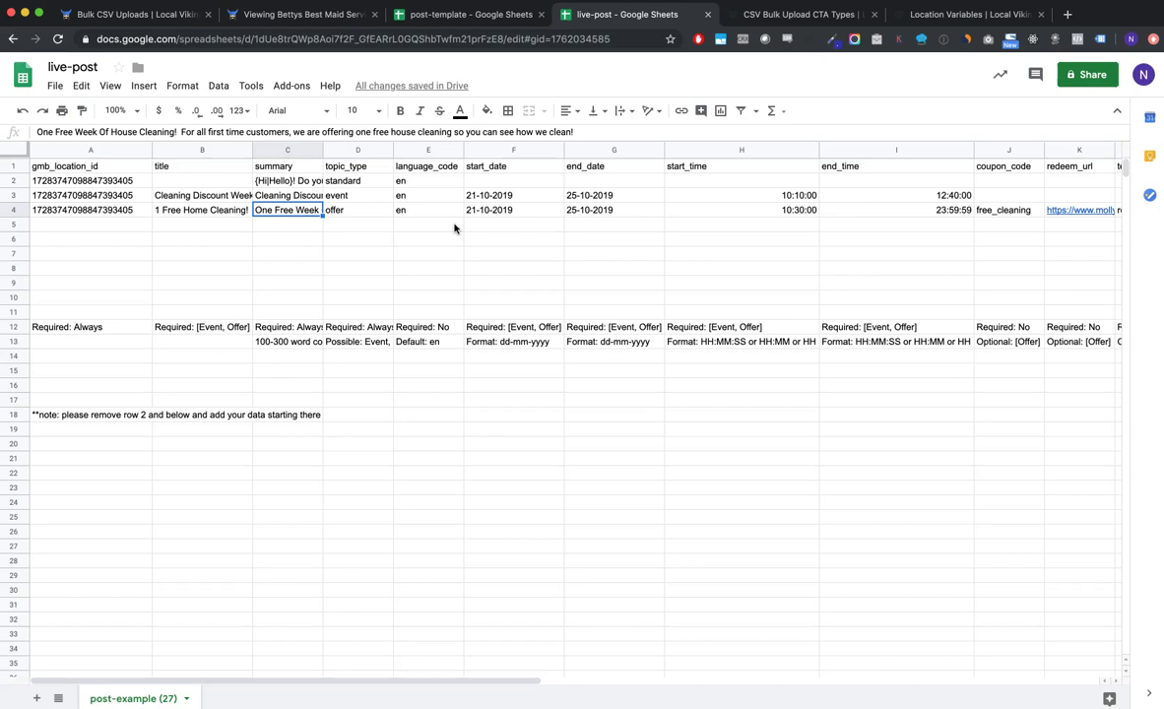
Step: Examine the offer post's start_time, coupon_code, redeem_url and terms_conditions entries in row 4
key("Right")
key("Right")
key("Right")
key("Right")
key("Right")
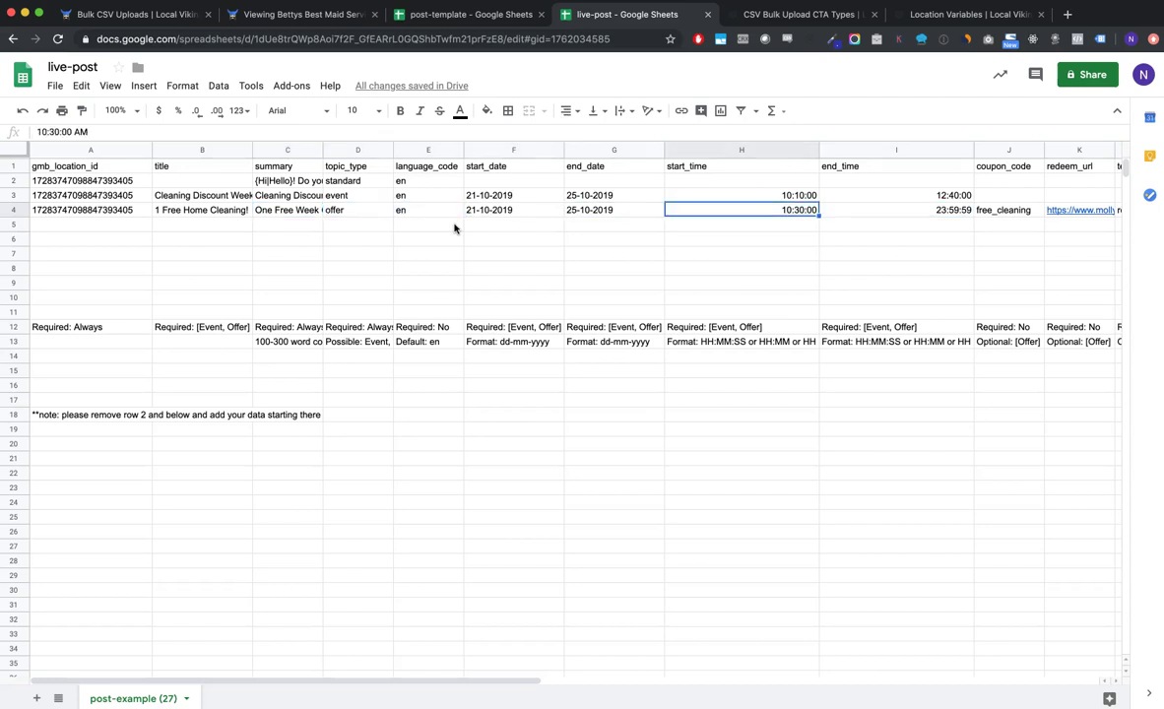
key("Up")
key("Right")
key("Right")
key("Right")
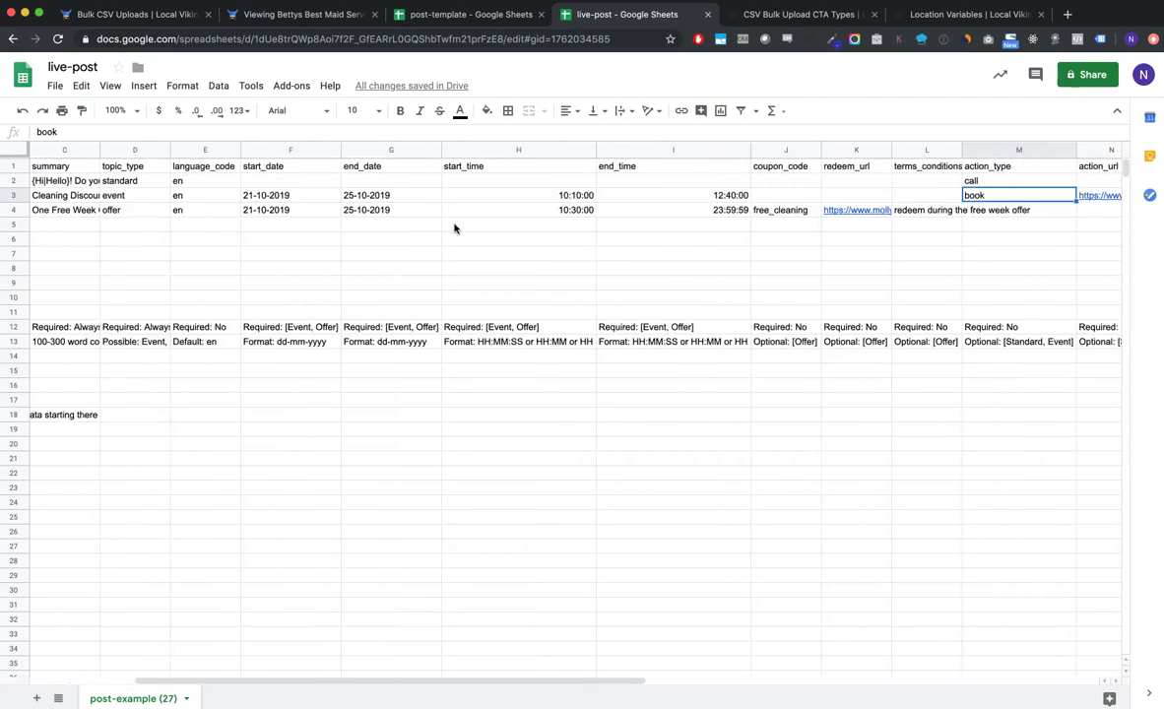
key("Left")
key("Down")
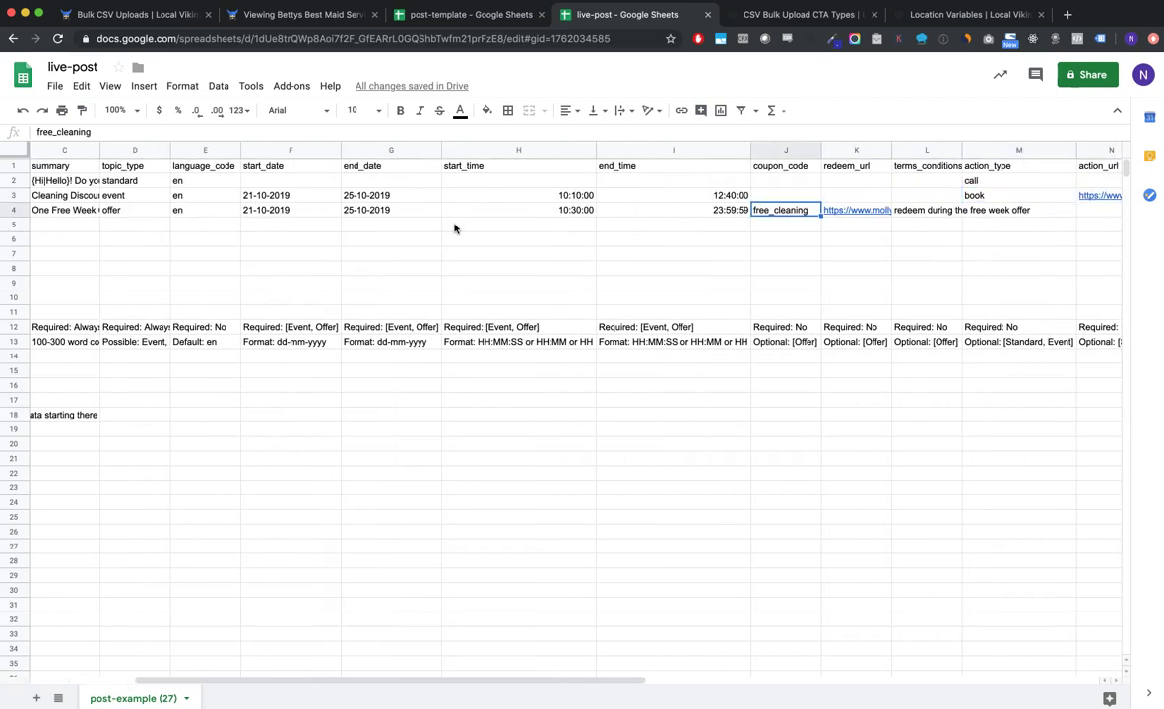
key("Right")
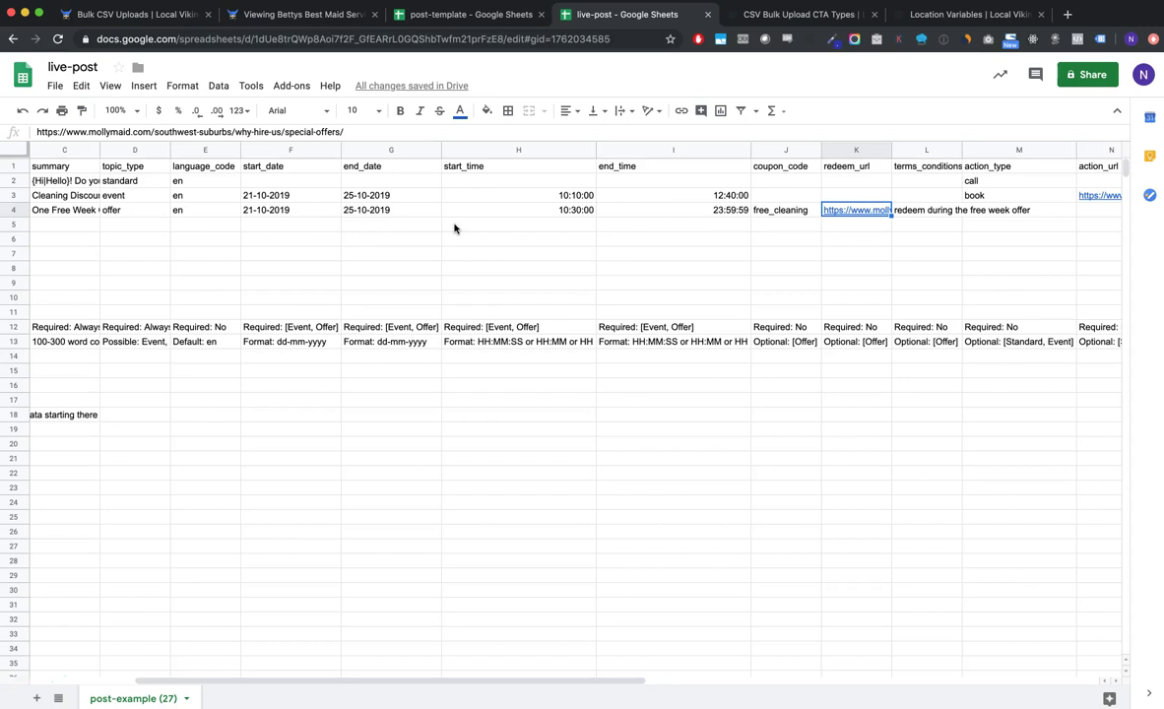
key("Right")
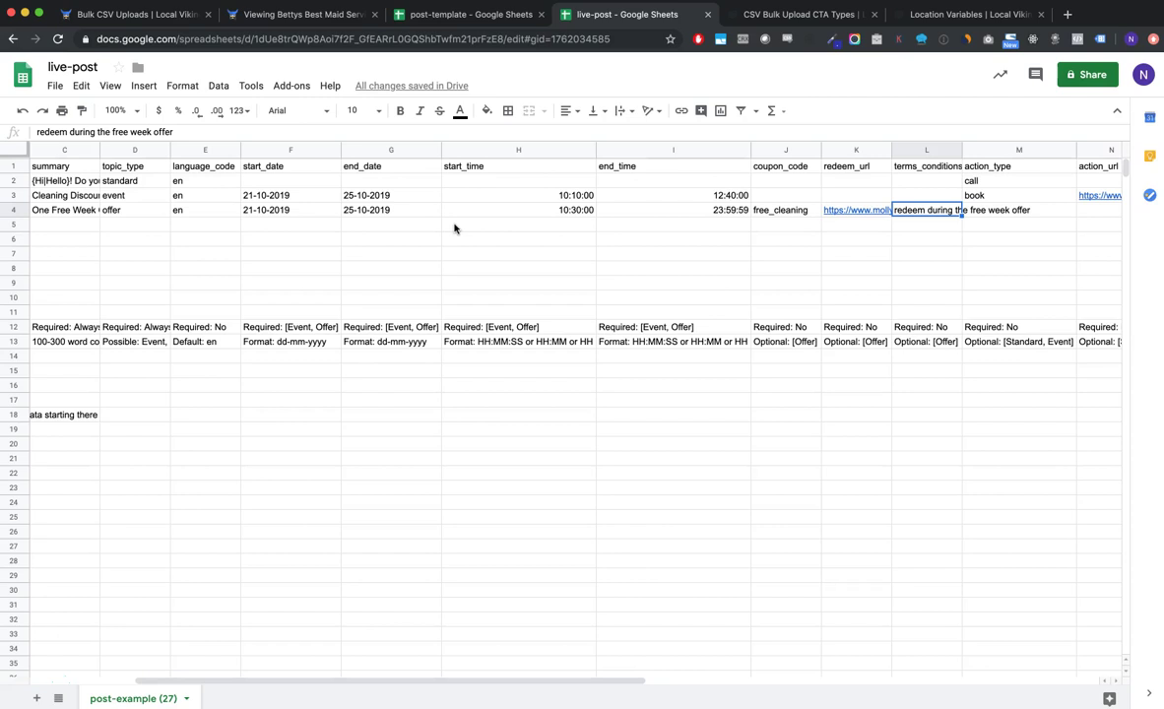
Step: Inspect the action_type column's header and its entries for the standard and event posts
key("Right")
key("Up")
key("Up")
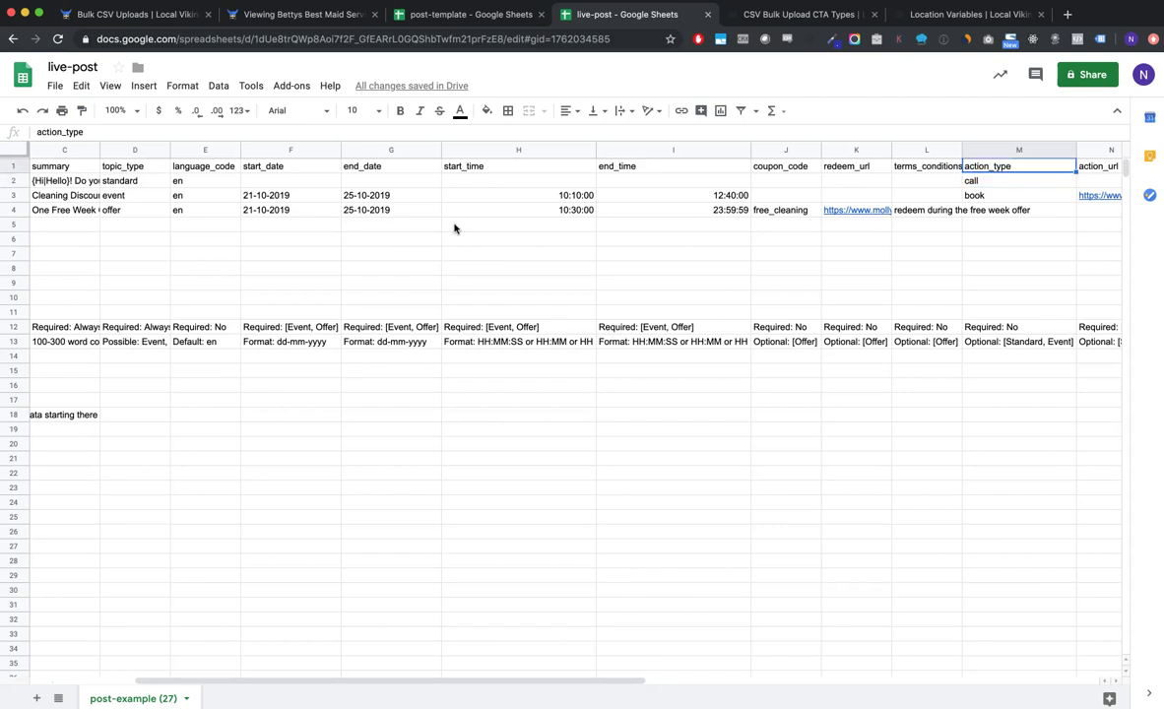
key("Down")
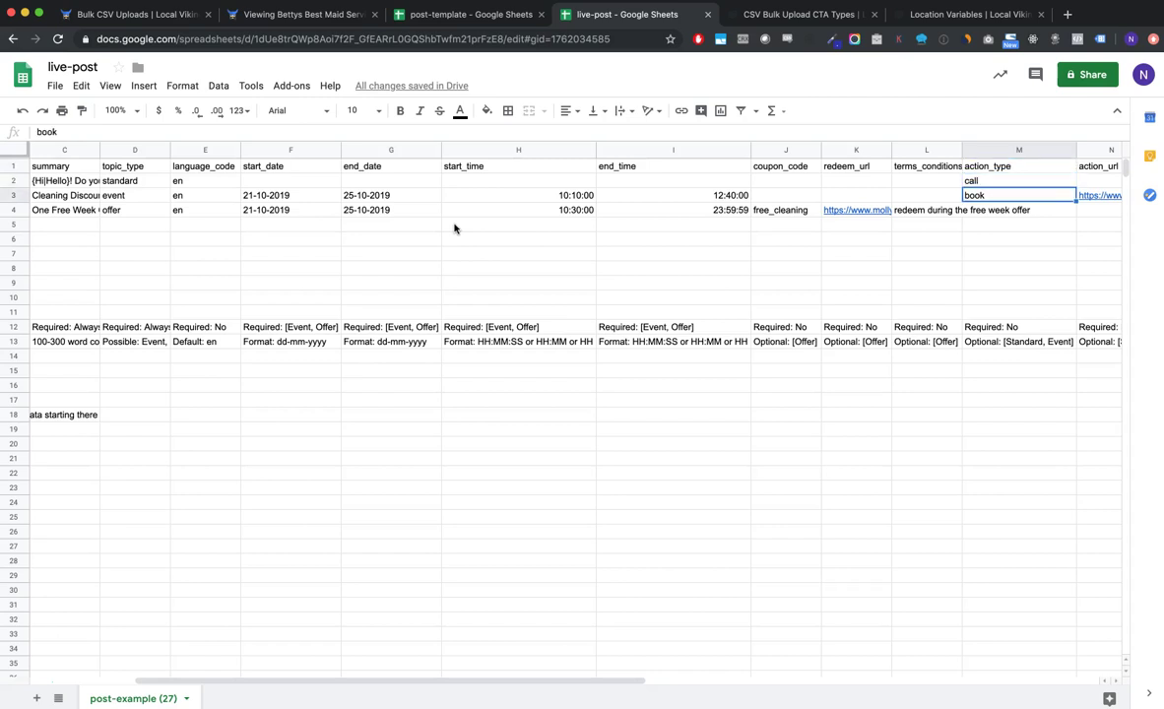
key("Up")
key("Down")
Step: Compare the action_type and action_url entries of the standard post in row 2 and the event post in row 3
key("Right")
key("Up")
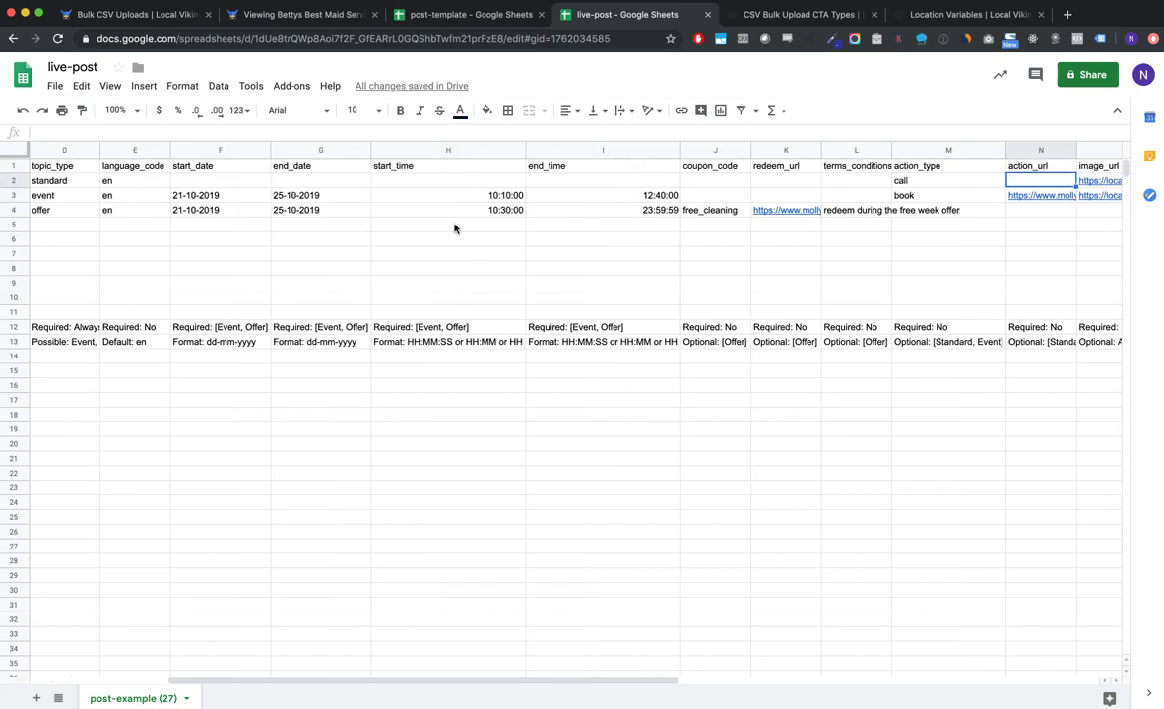
key("Left")
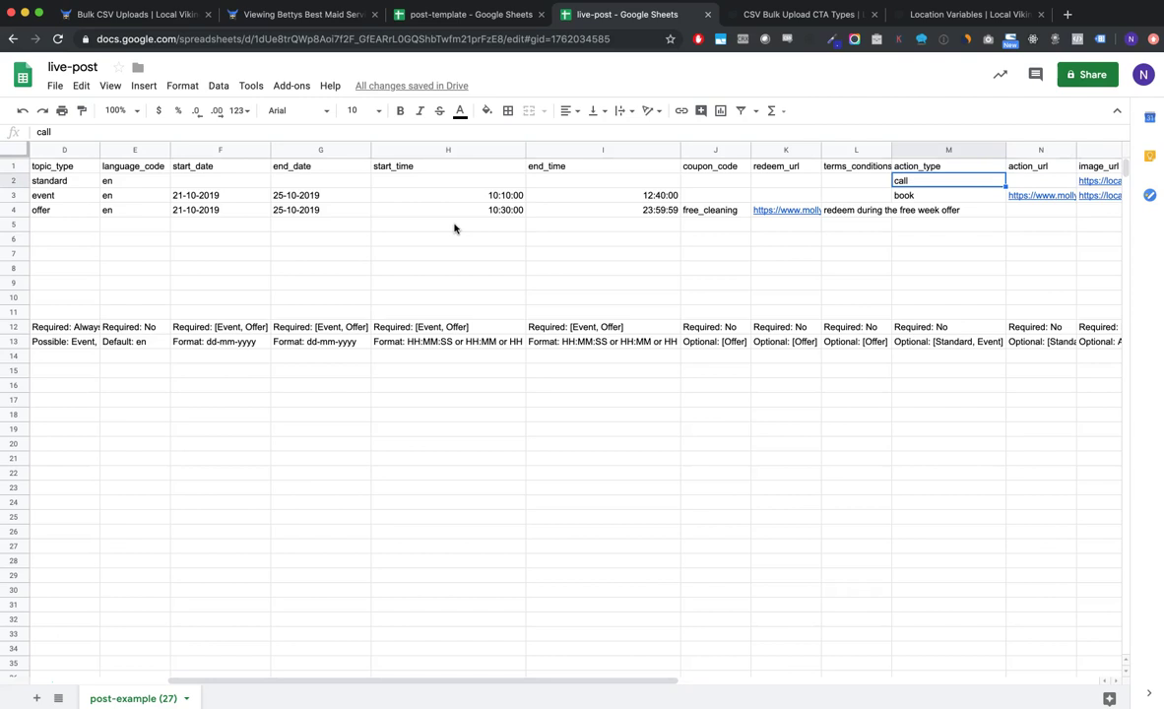
key("Right")
key("Left")
key("Right")
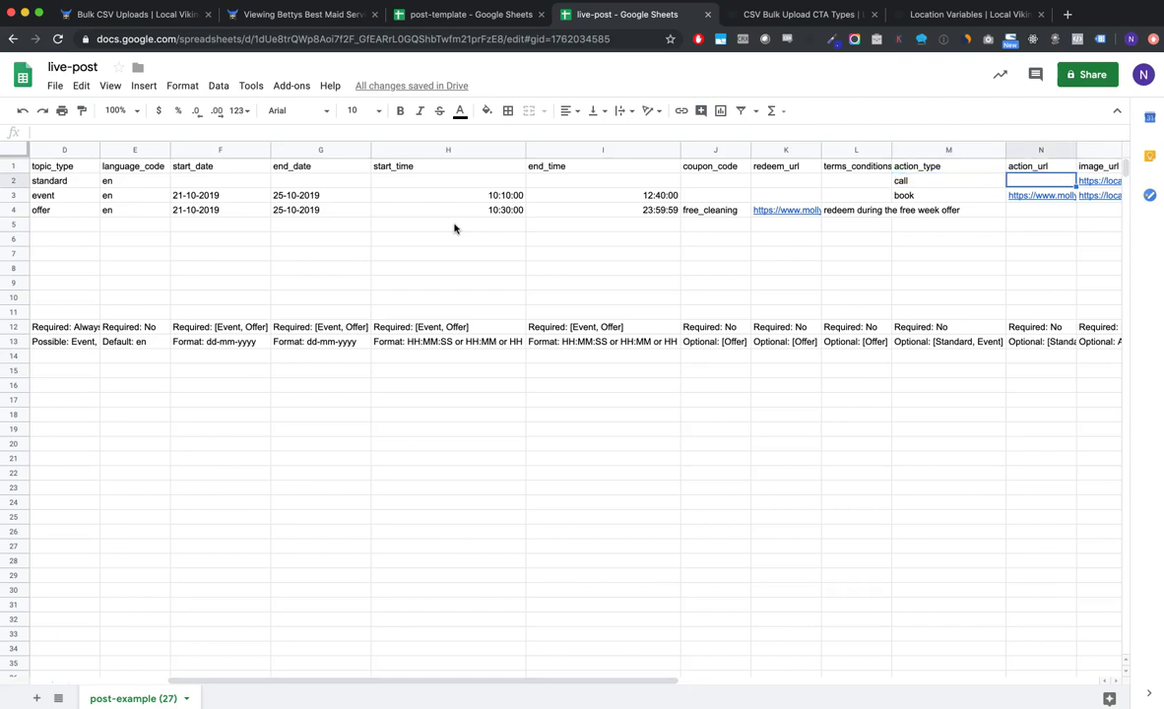
key("Down")
key("Up")
key("Left")
key("Down")
key("Right")
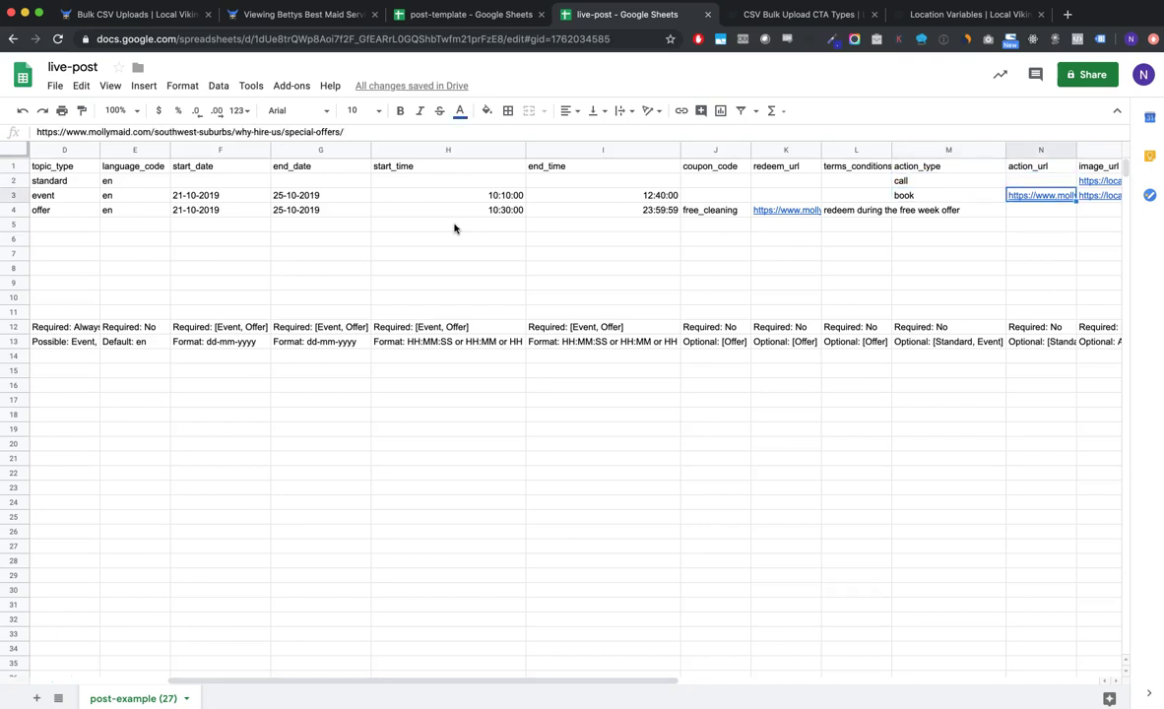
Step: Inspect the image_url entries of the standard and event posts in rows 2 and 3
key("Right")
key("Right")
key("Left")
key("Up")
key("Down")
key("Up")
key("Down")
key("Up")
key("Down")
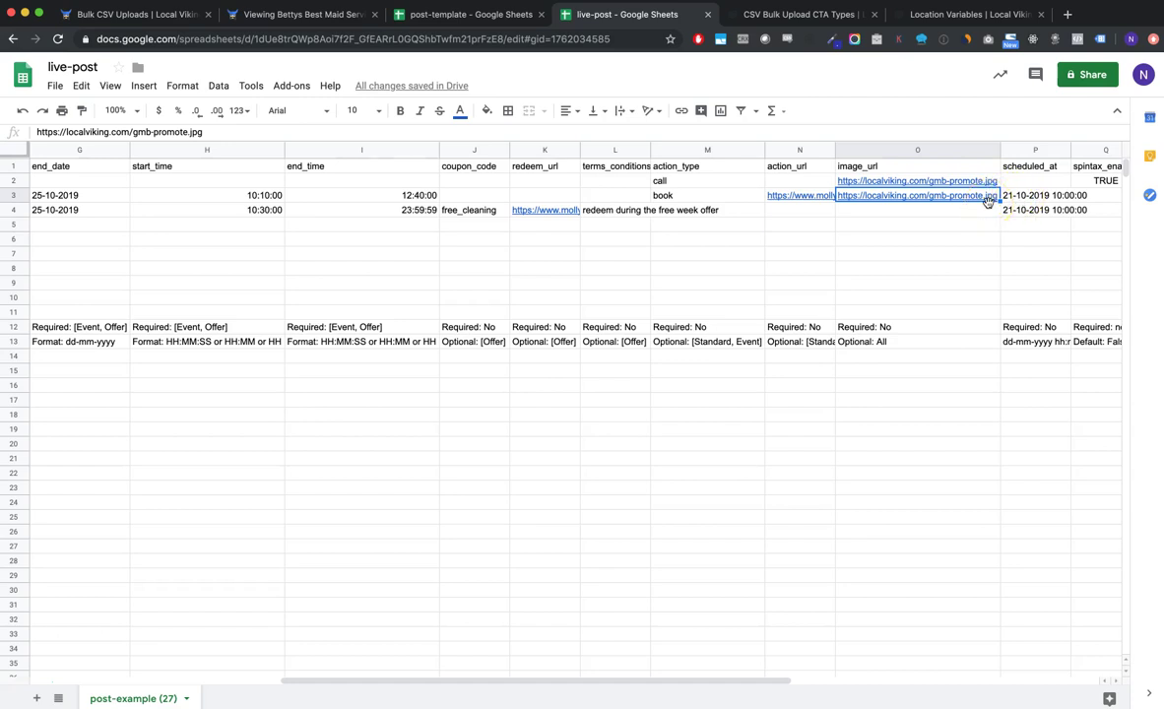
Step: Examine the scheduled_at and spintax_enabled columns across the example posts in rows 2 to 4
key("Right")
key("Right")
key("Right")
key("Left")
key("Right")
key("Left")
key("Up")
key("Left")
key("Left")
key("Right")
key("Right")
key("Right")
key("Left")
key("Left")
key("Left")
key("Right")
key("Right")
key("Down")
key("Down")
key("Down")
key("Up")
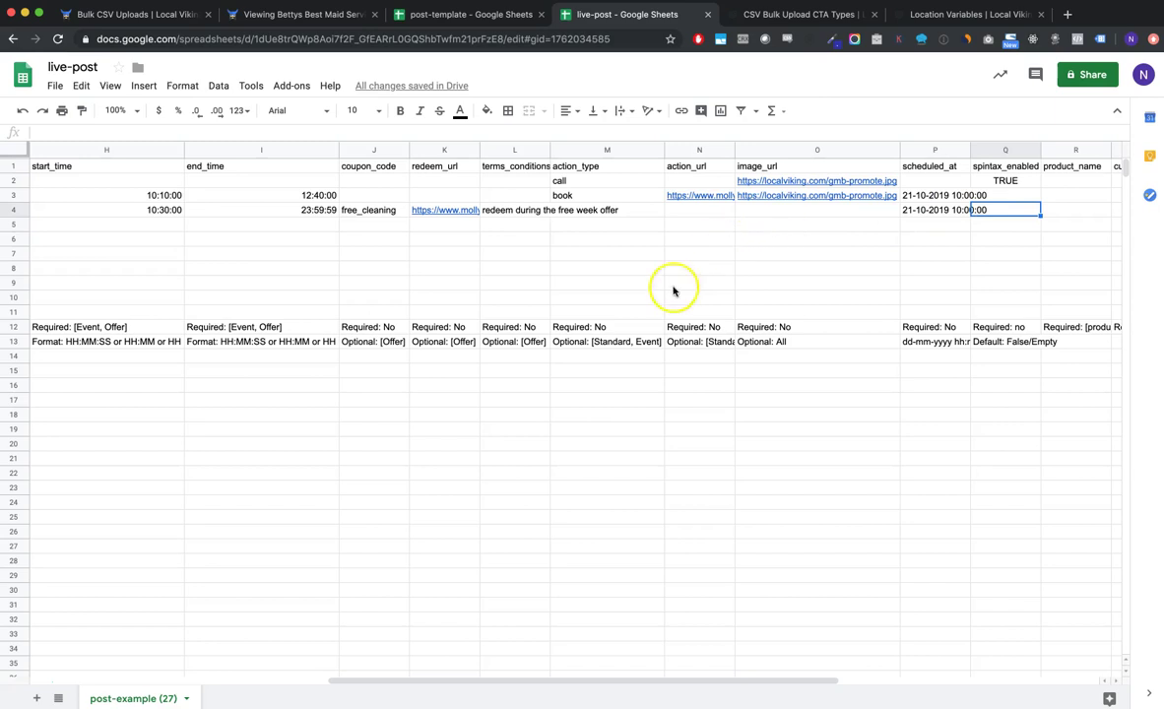
scroll(567, 320, "left", 10)
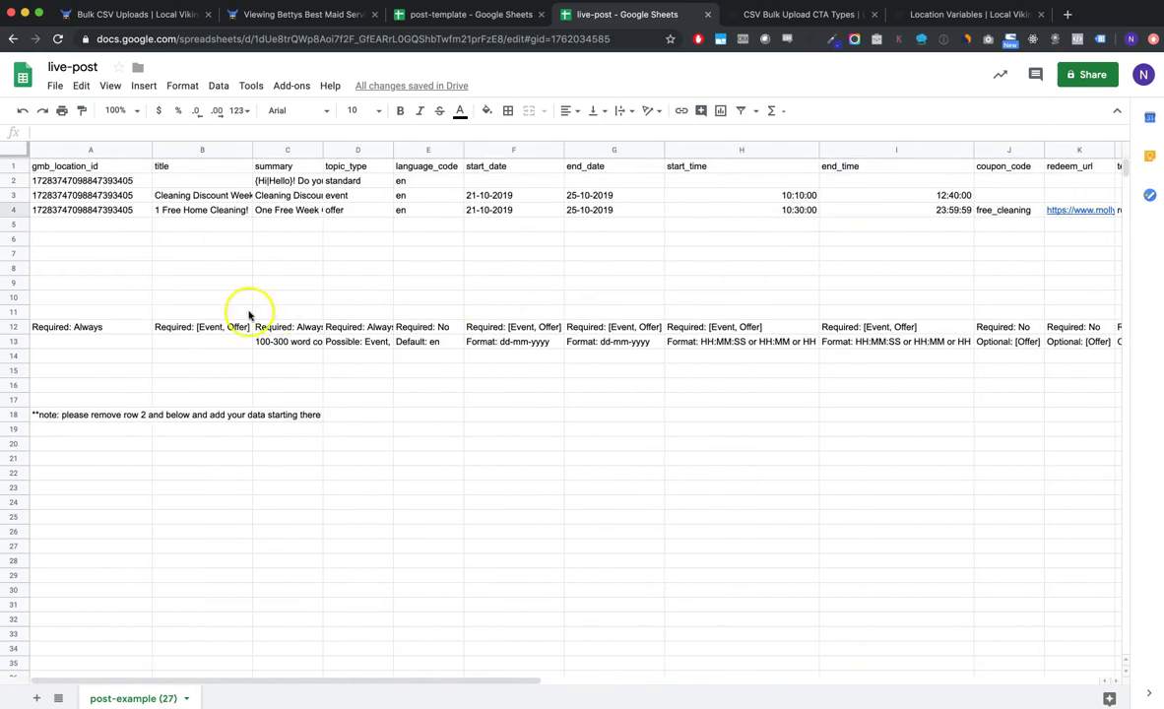
left_click(14, 326)
left_click(14, 414, "shift")
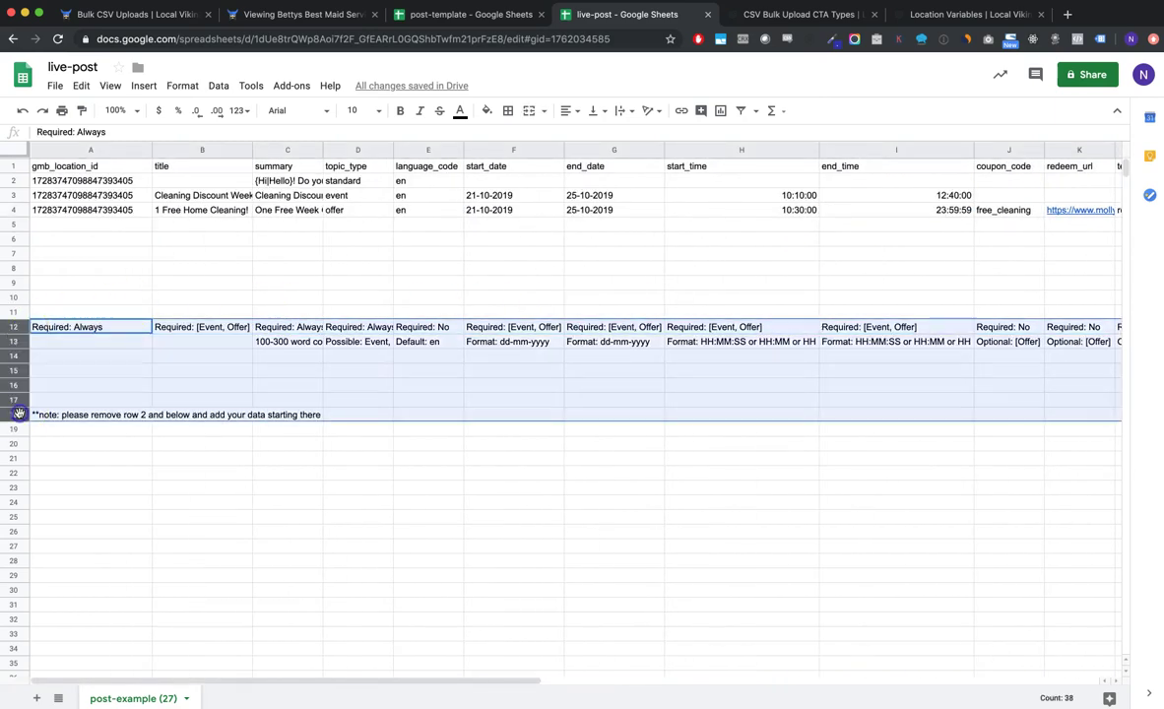
left_click(13, 225, "shift")
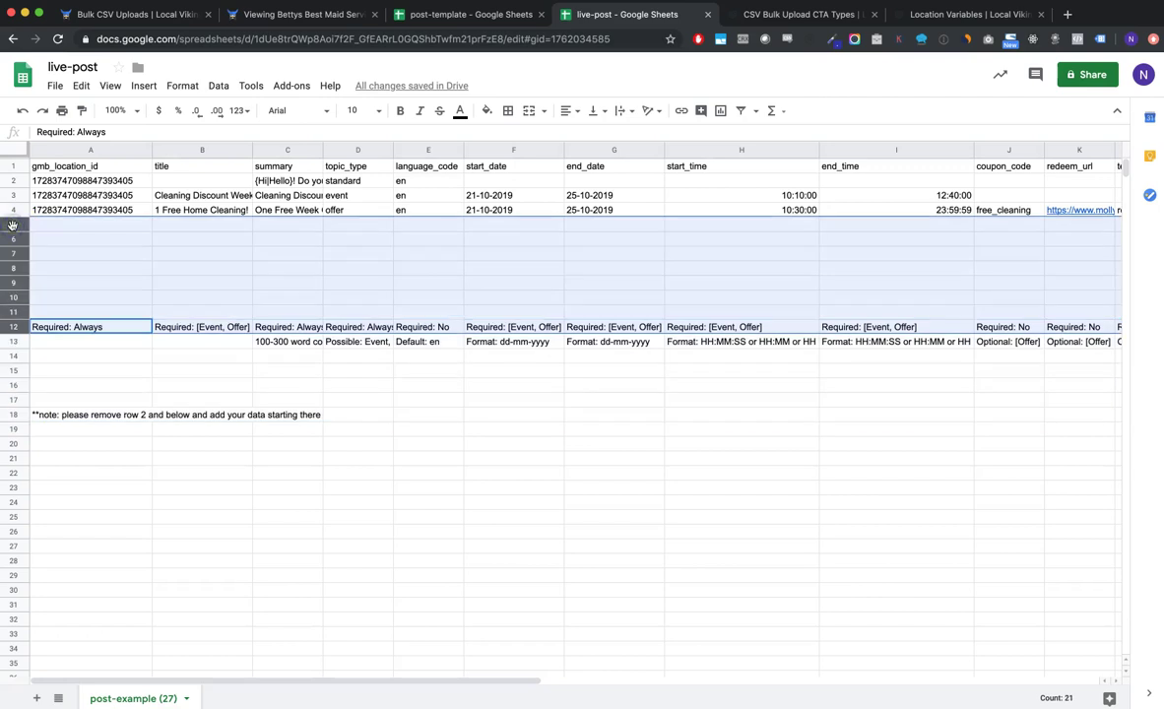
left_click(36, 293)
Step: Delete rows 5 to 18, which hold the requirement notes beneath the example posts
left_click(13, 225)
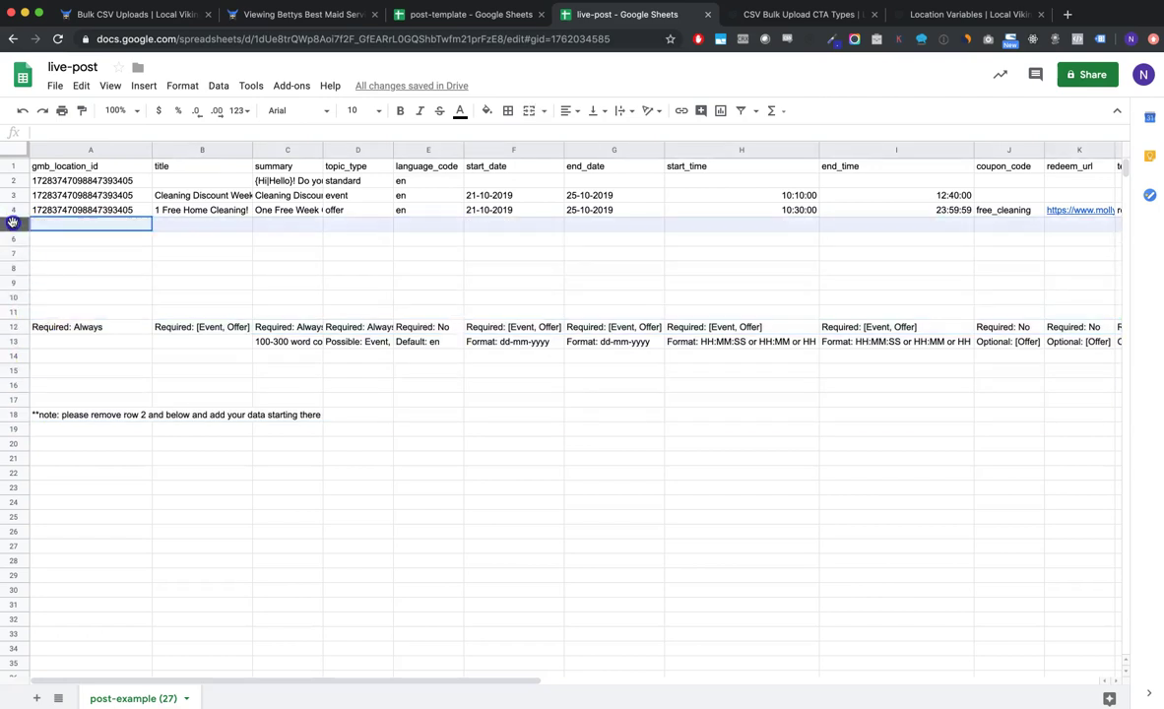
left_click(13, 414, "shift")
right_click(15, 384)
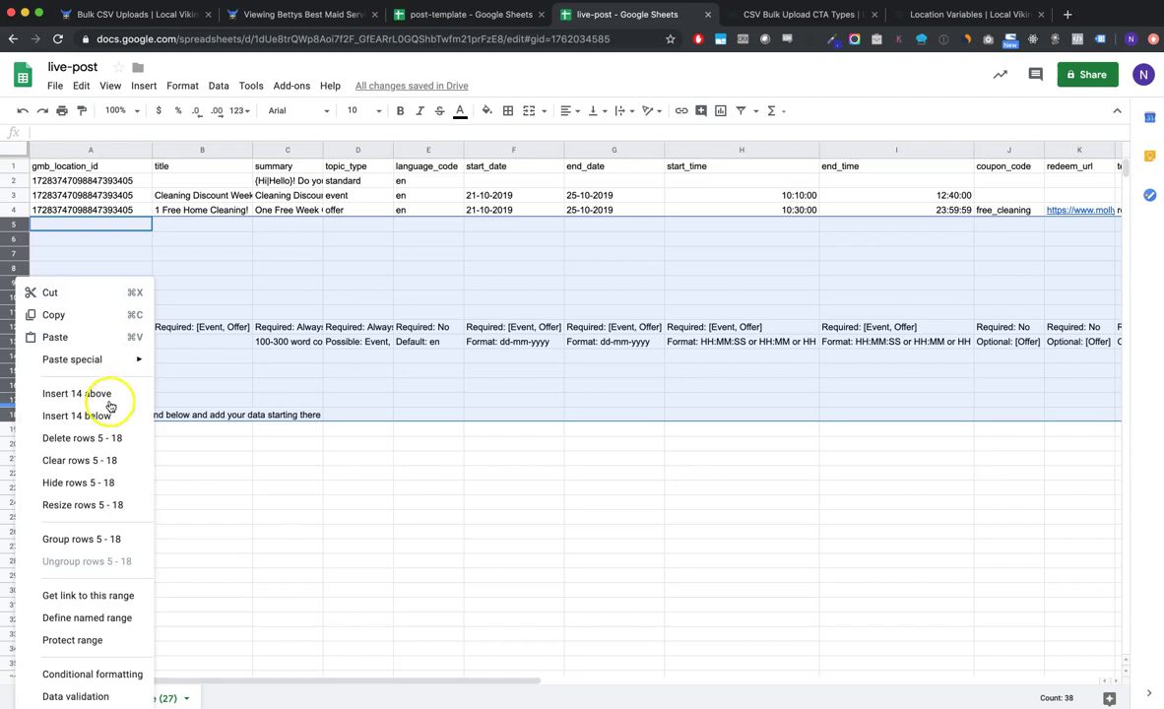
left_click(104, 439)
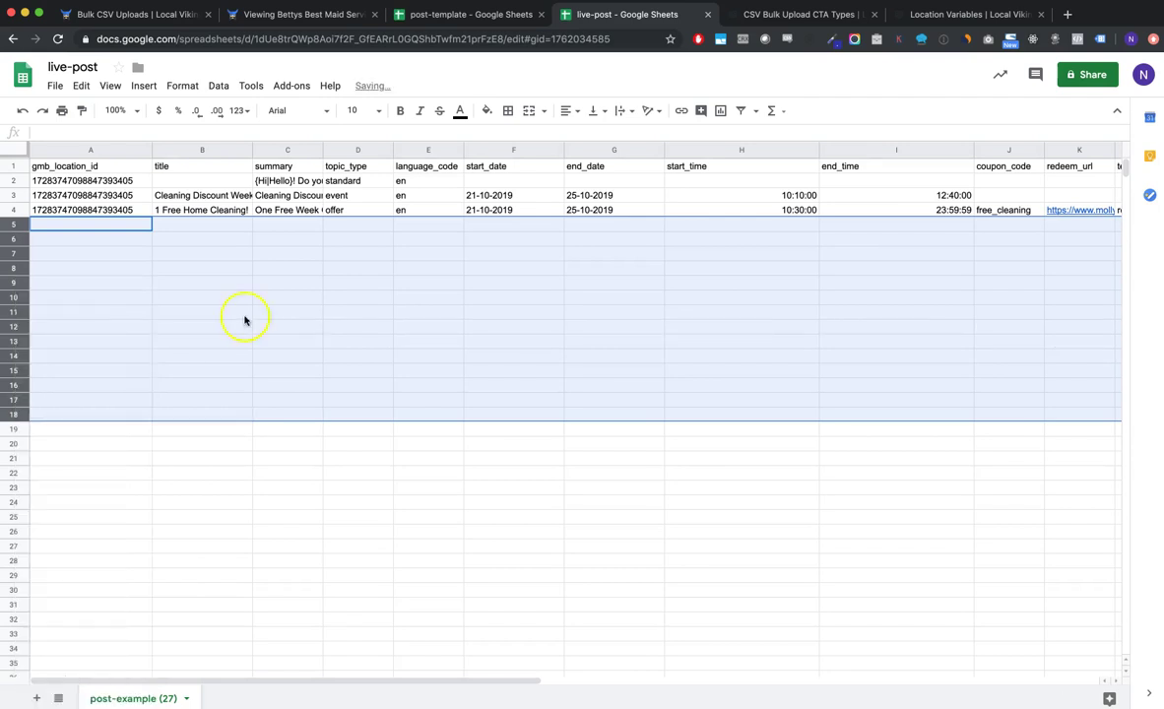
left_click(178, 275)
Step: Download the current sheet of the live-post spreadsheet as comma-separated values (.csv)
left_click(55, 86)
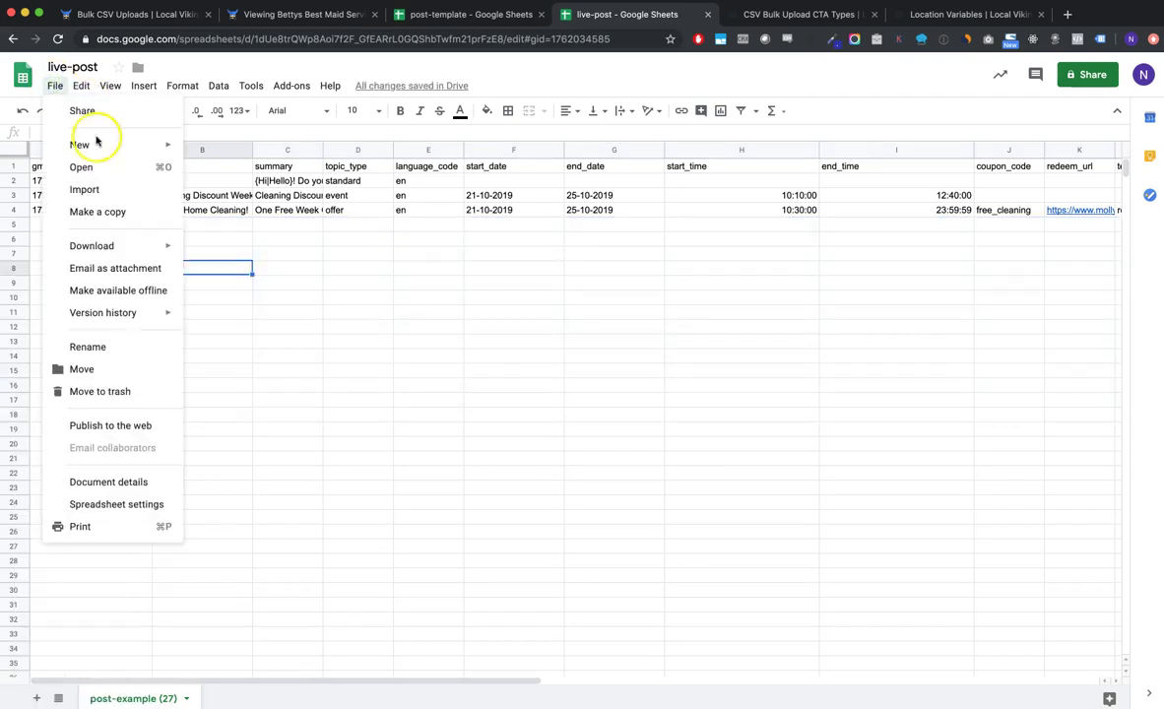
mouse_move(153, 245)
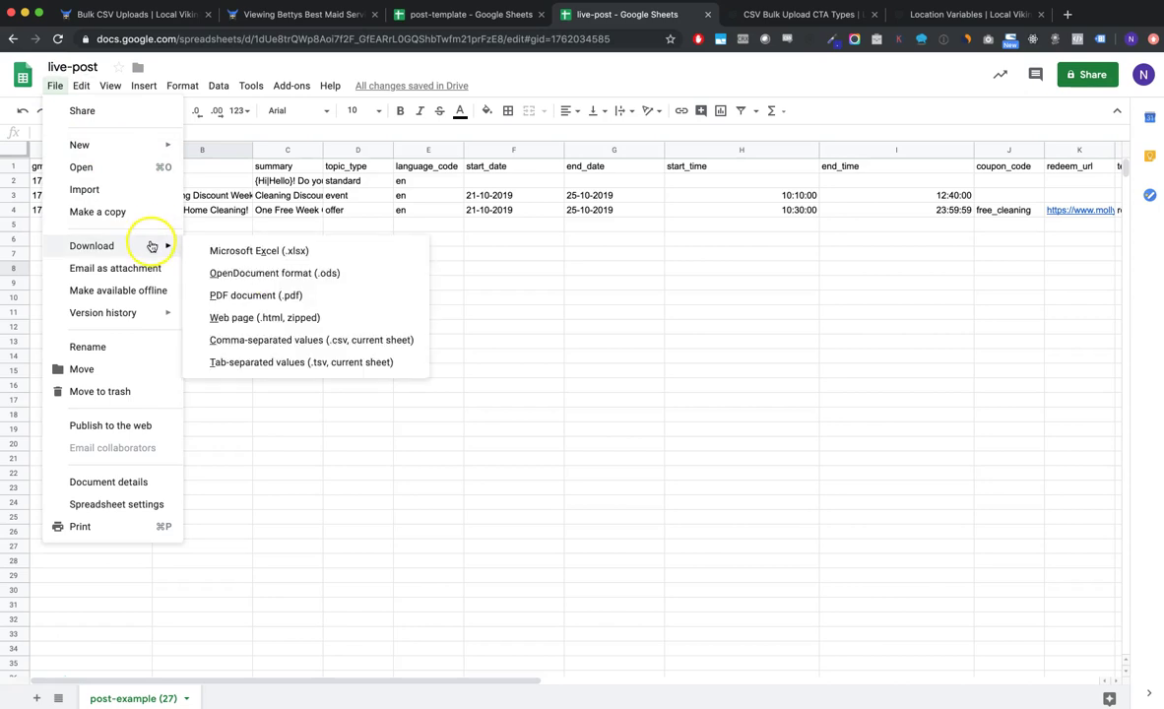
left_click(291, 340)
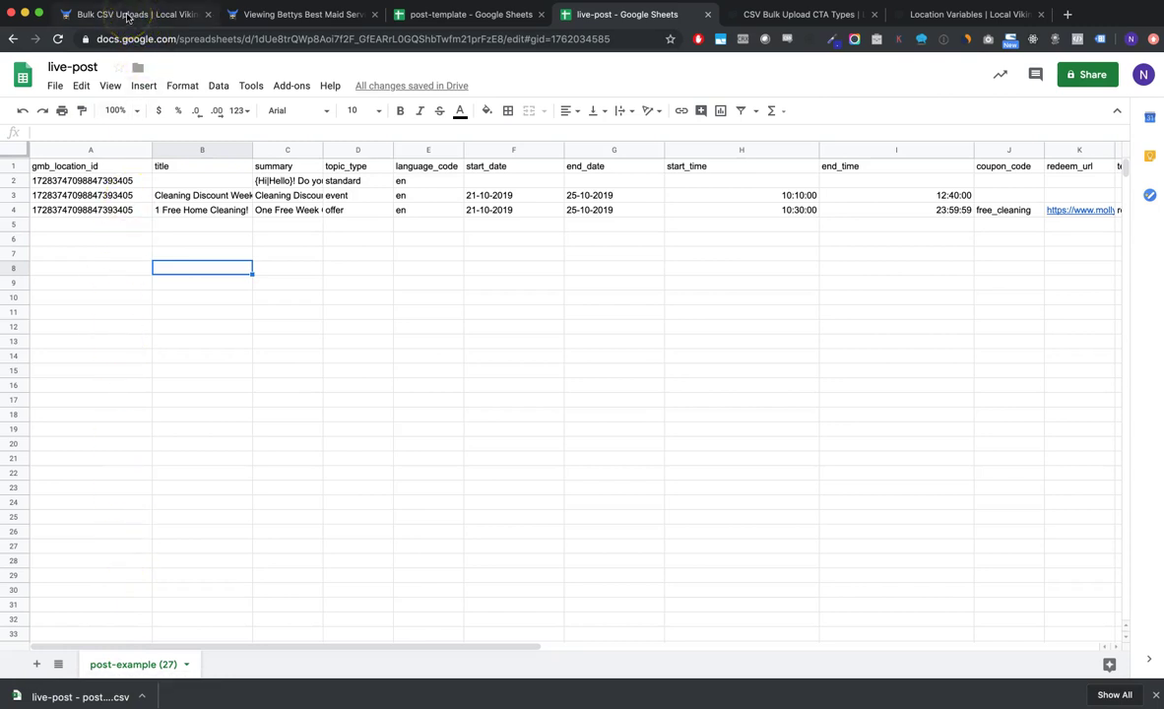
Step: Switch to Local Viking's Bulk CSV Uploads page and upload the downloaded file live-post - post-example (27).csv
left_click(128, 17)
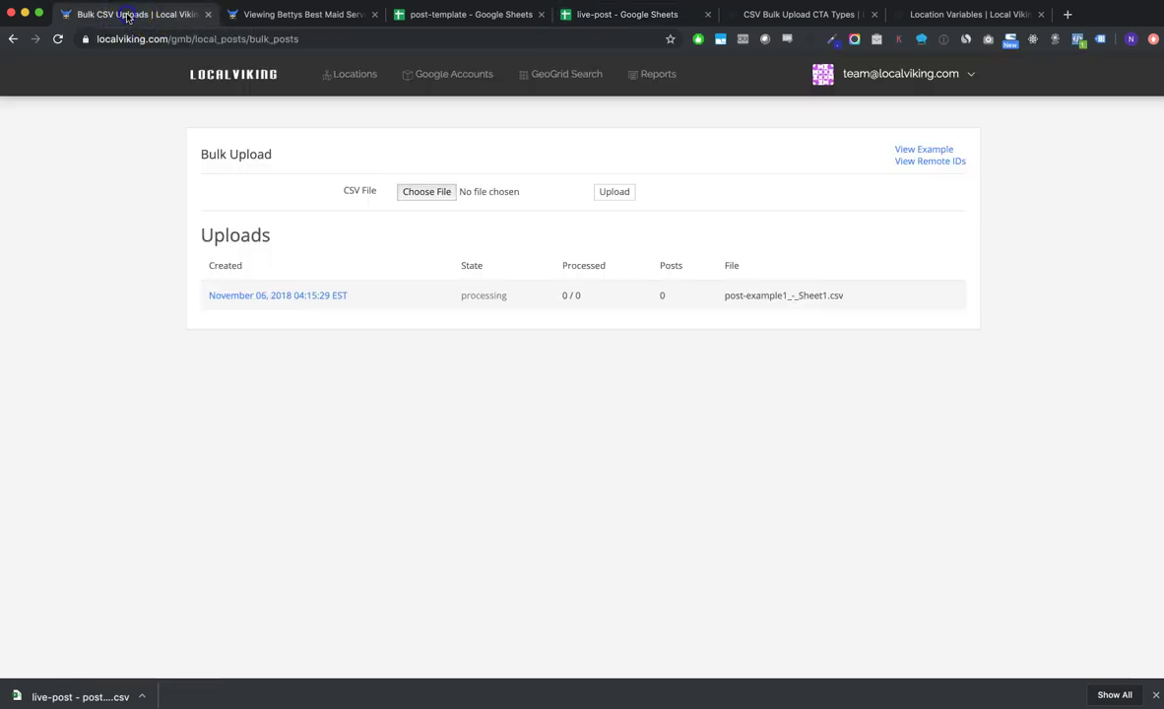
left_click(434, 193)
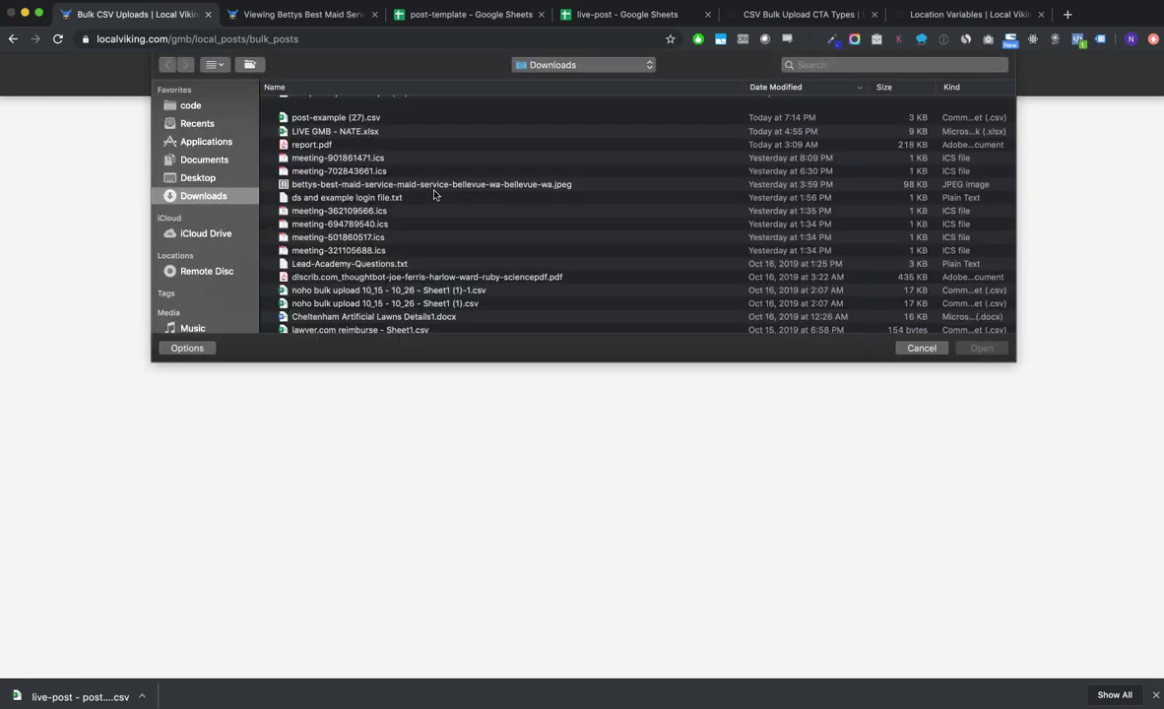
double_click(363, 103)
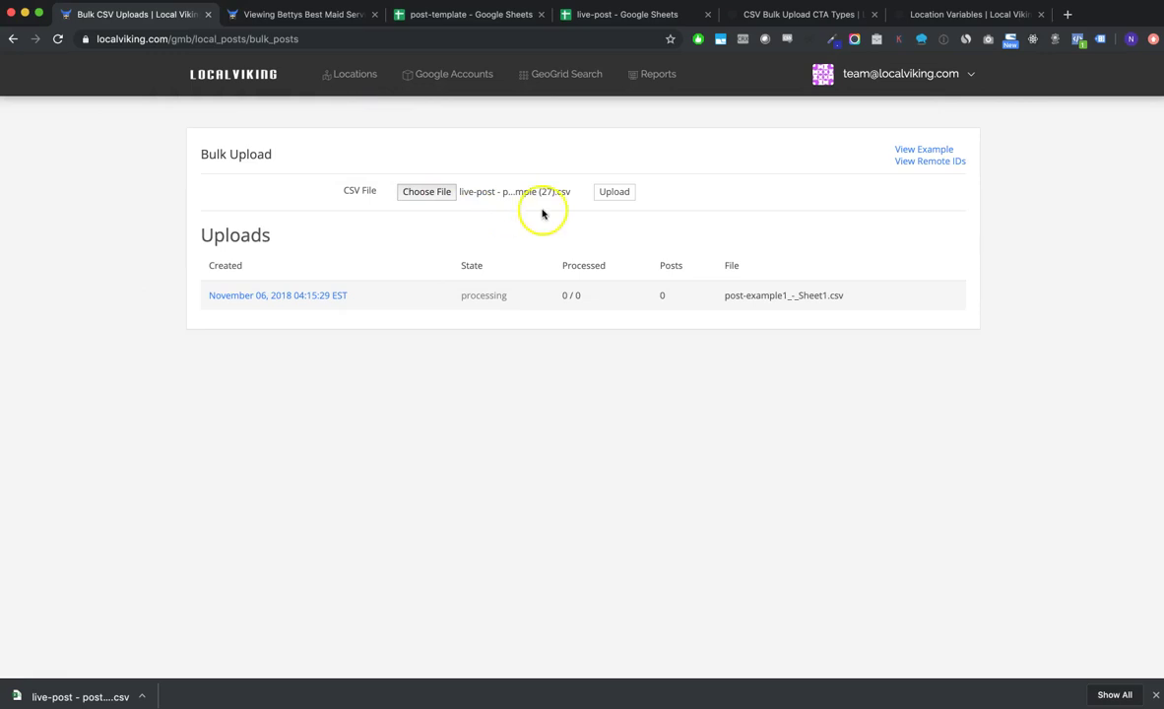
left_click(615, 192)
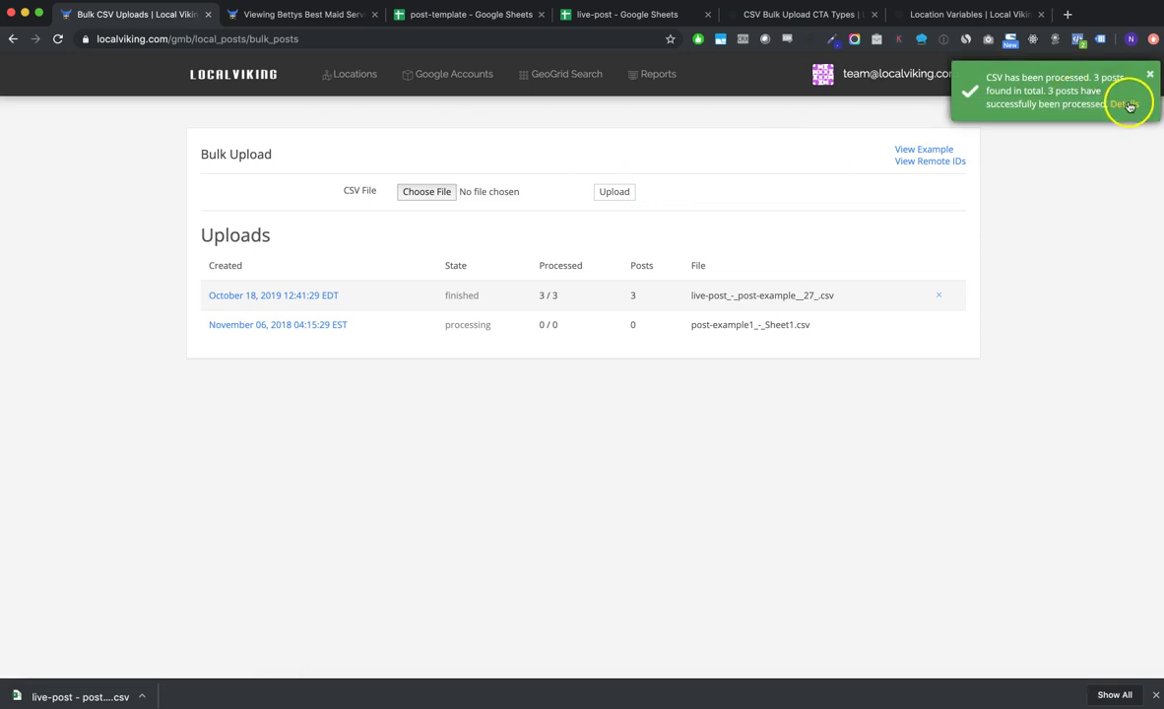
Step: Open the newly created live-post bulk upload and review the imported posts' scheduling column and summaries
left_click(276, 296)
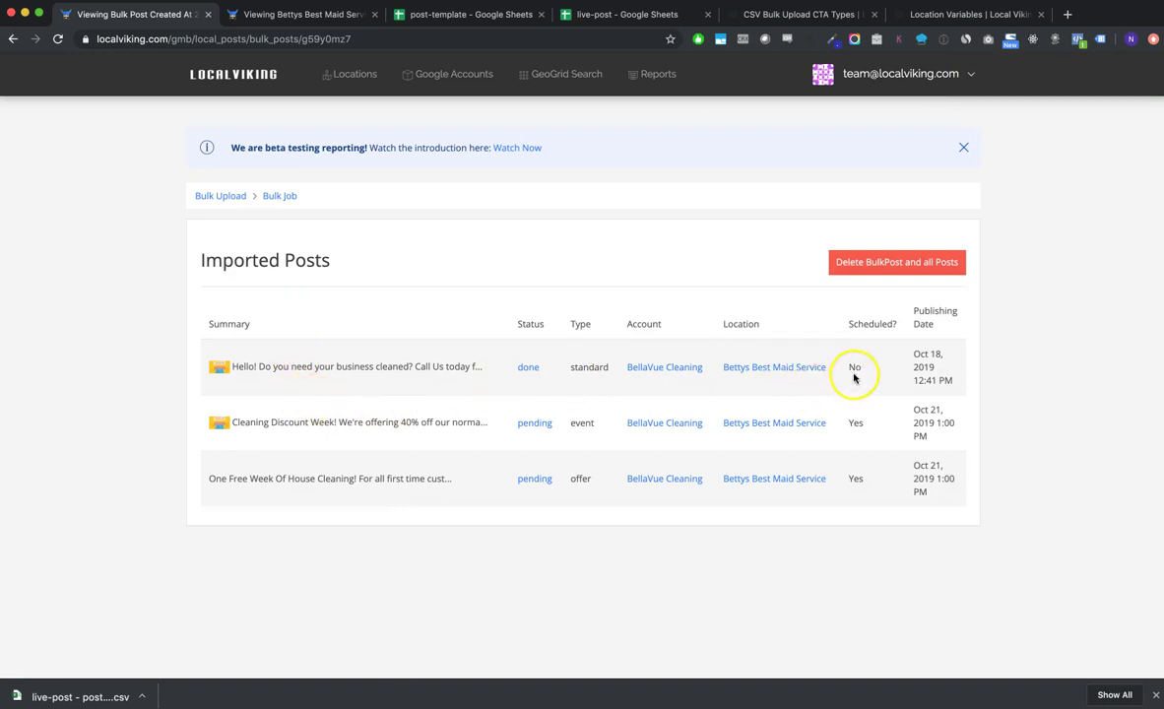
double_click(876, 323)
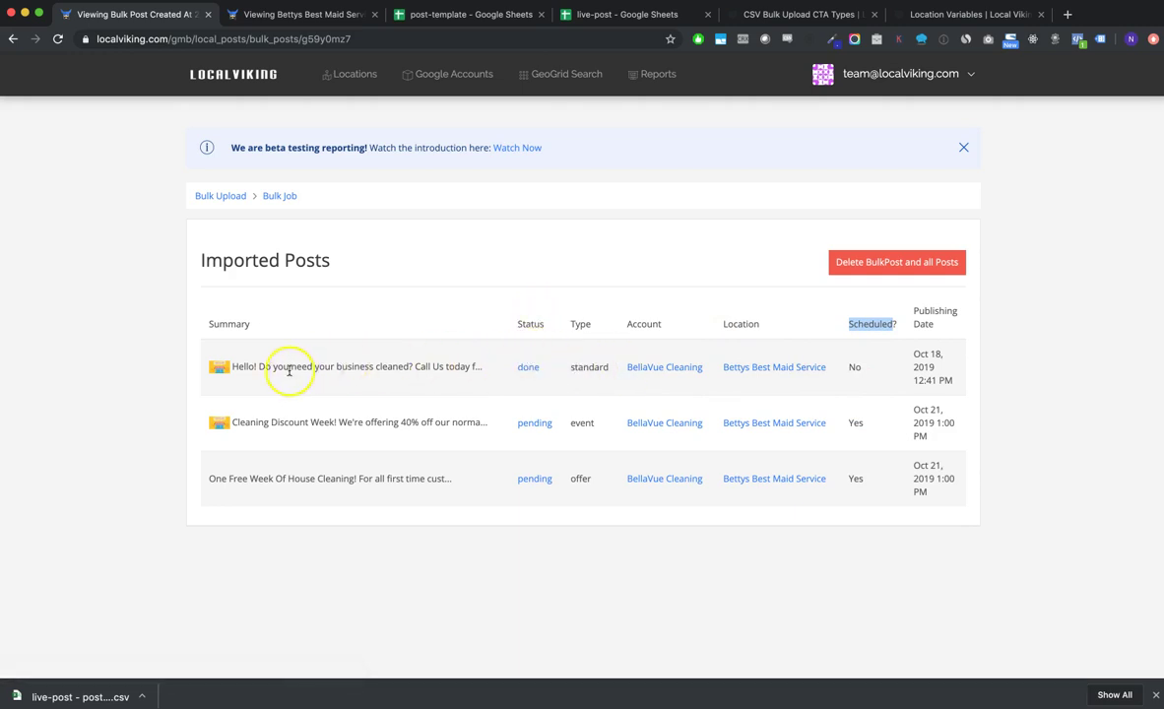
left_click_drag(234, 371, 364, 368)
left_click(363, 372)
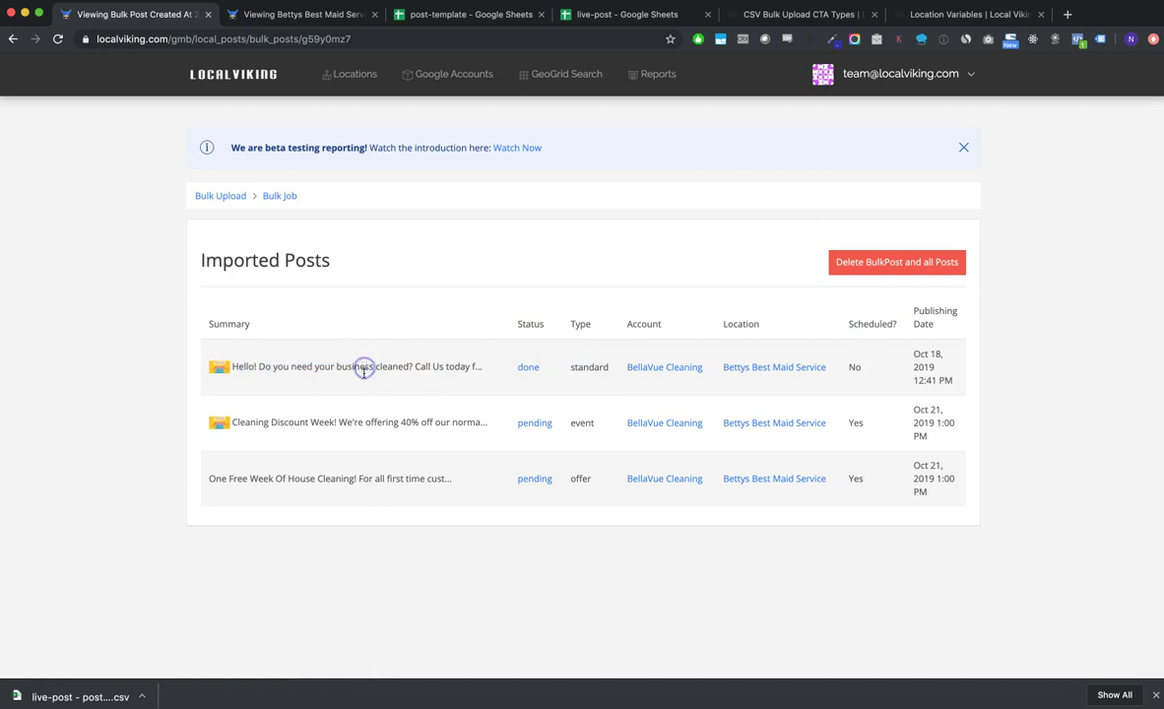
left_click(234, 423)
left_click_drag(268, 422, 337, 422)
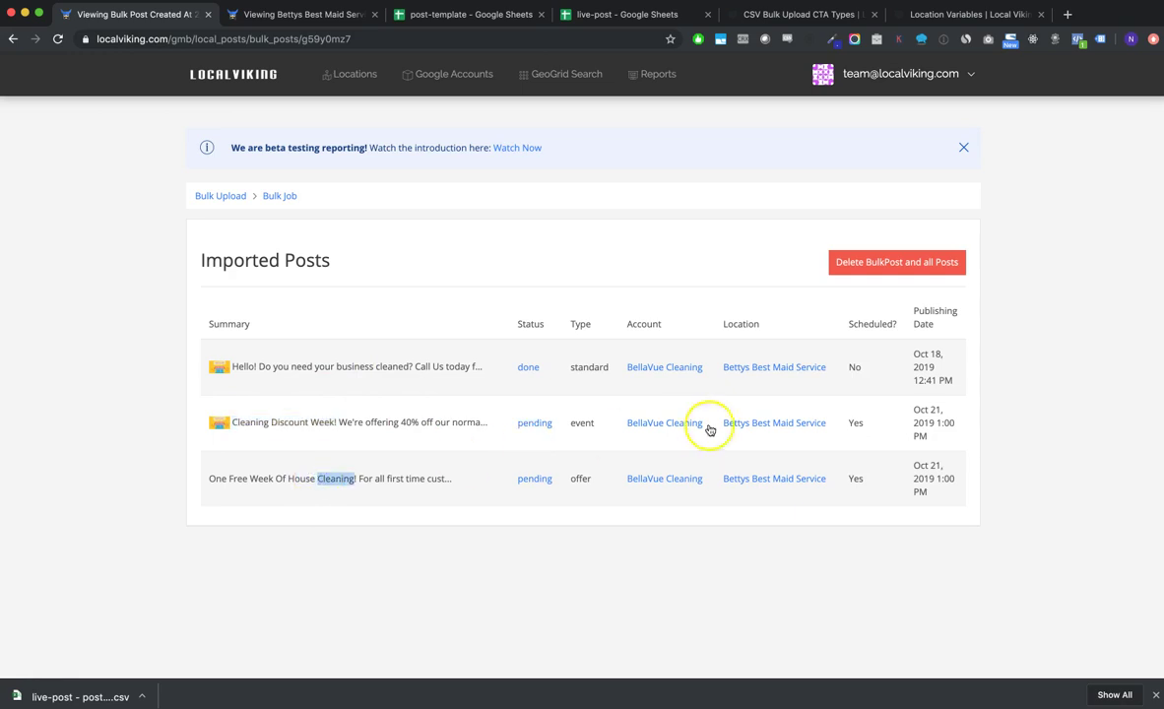
Step: Check the publishing dates and times of the imported event and offer posts and glance at the account options
left_click(914, 412)
left_click_drag(914, 413, 942, 438)
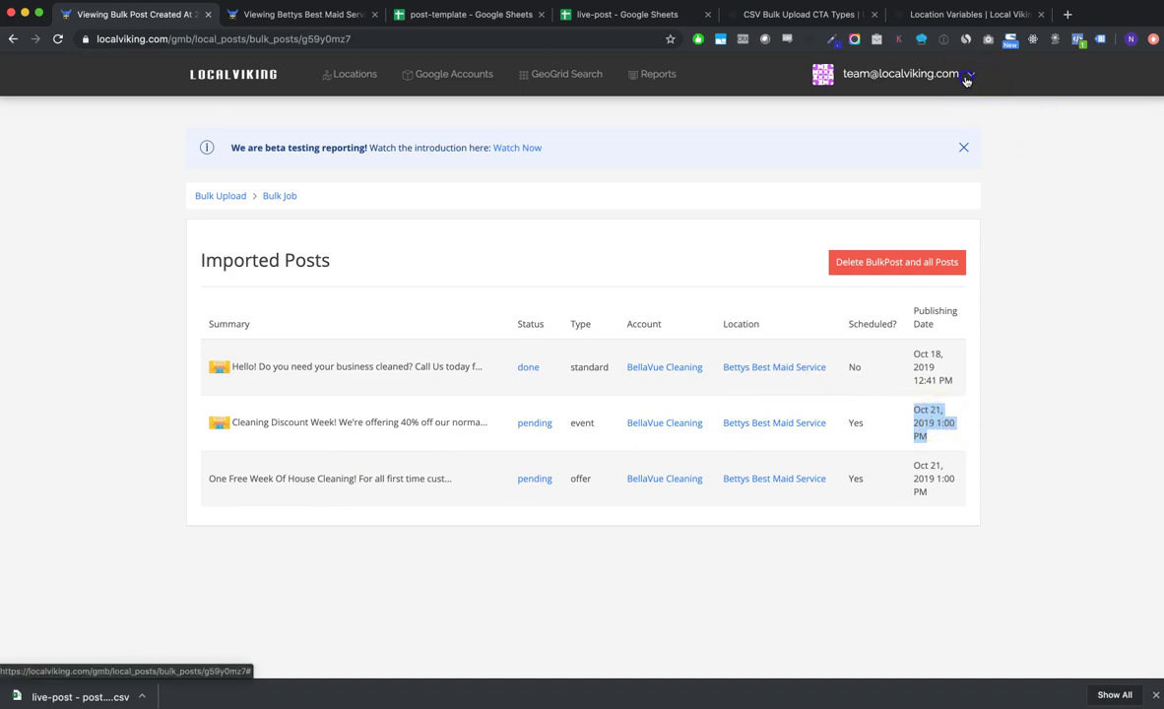
left_click(896, 75)
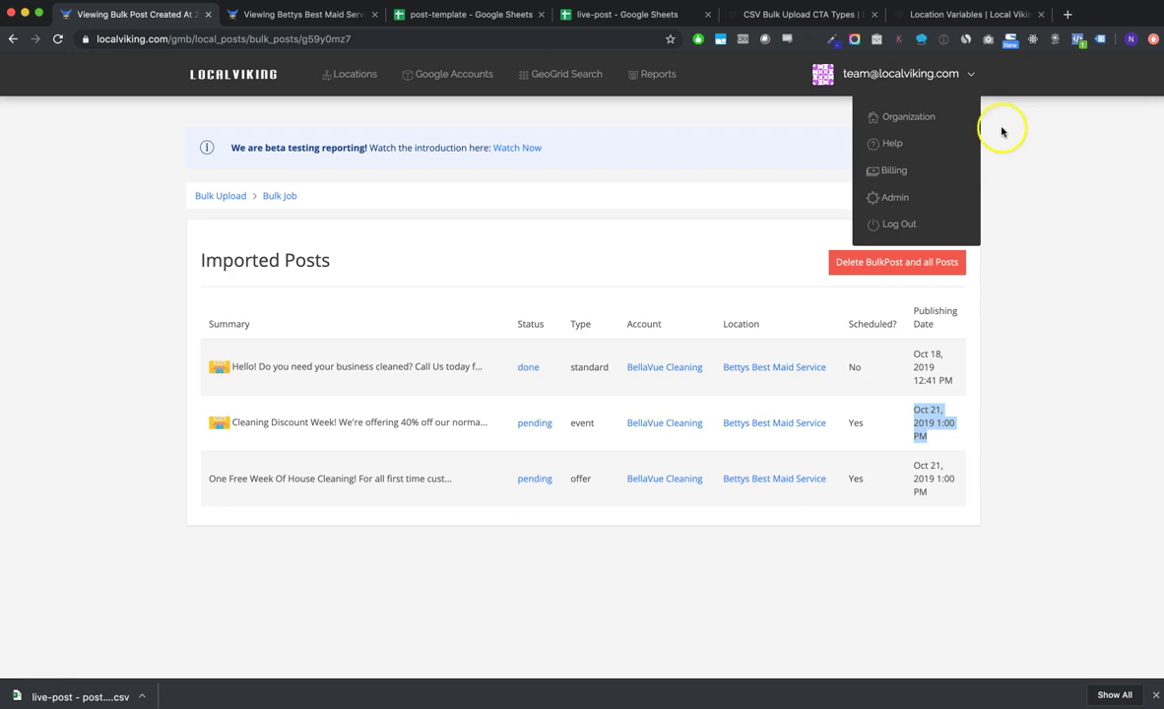
left_click(1033, 187)
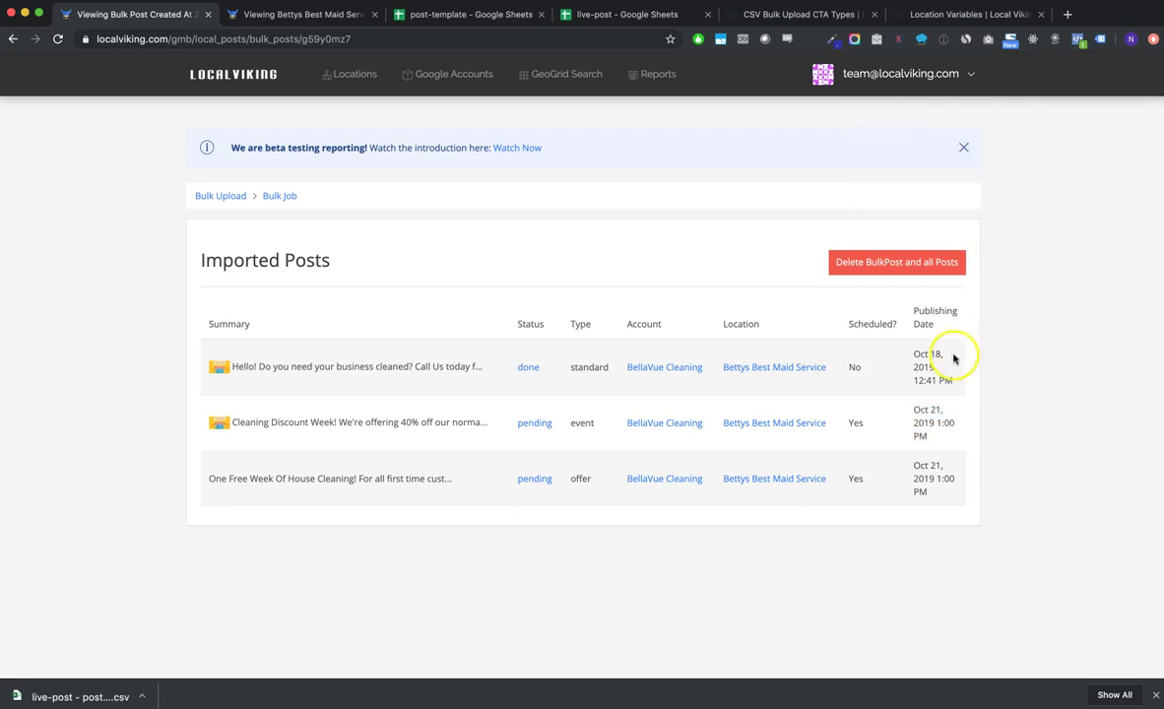
left_click_drag(936, 422, 954, 425)
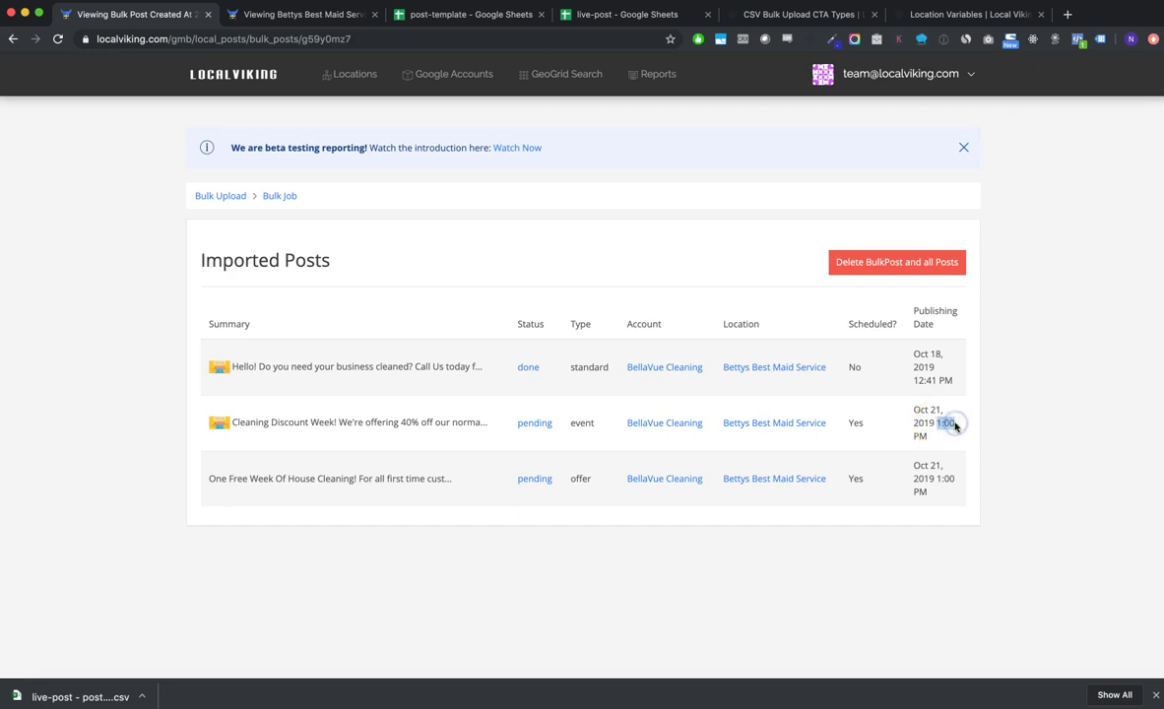
left_click(937, 478)
left_click_drag(937, 479, 979, 478)
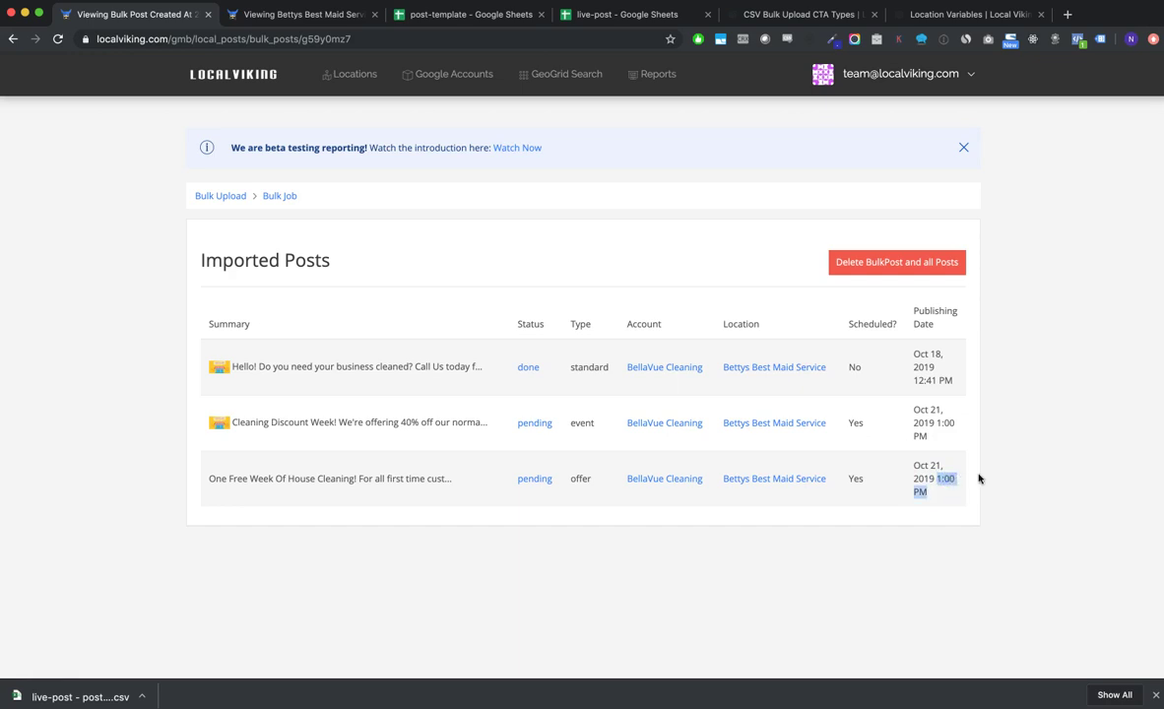